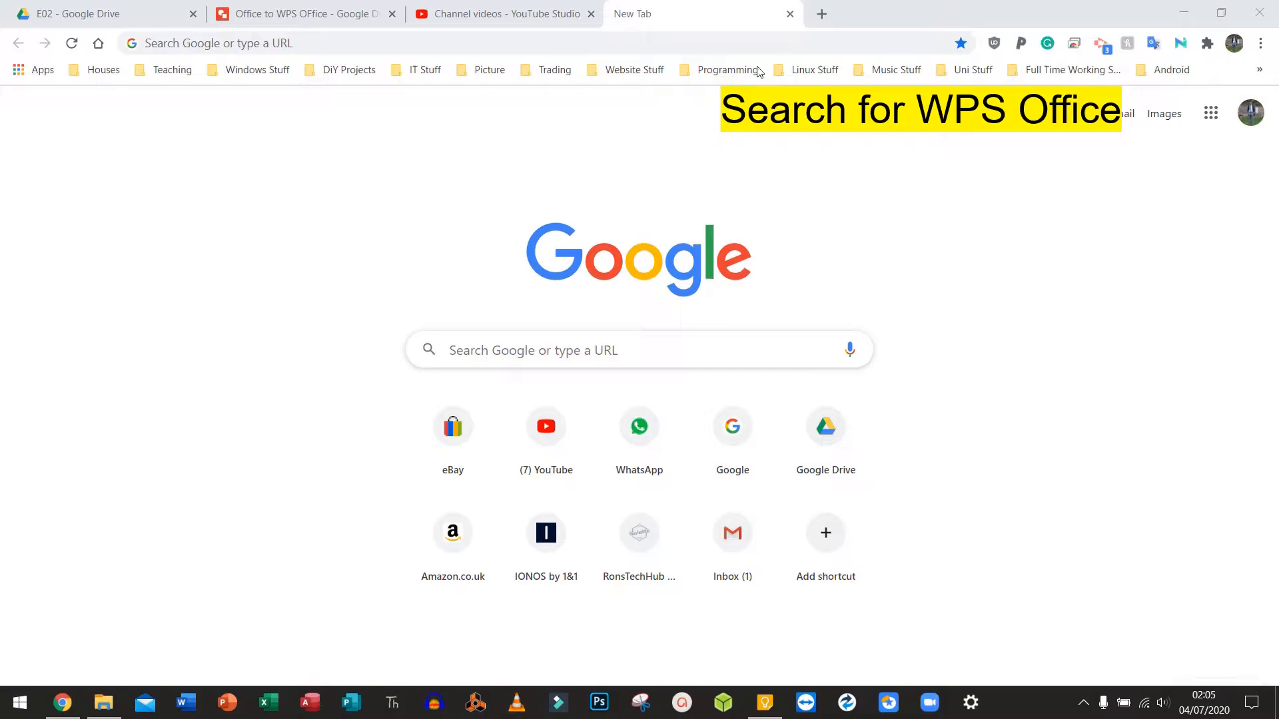
Step: Search the web for "wps office download" and open the official WPS Office download page from the results
click(657, 42)
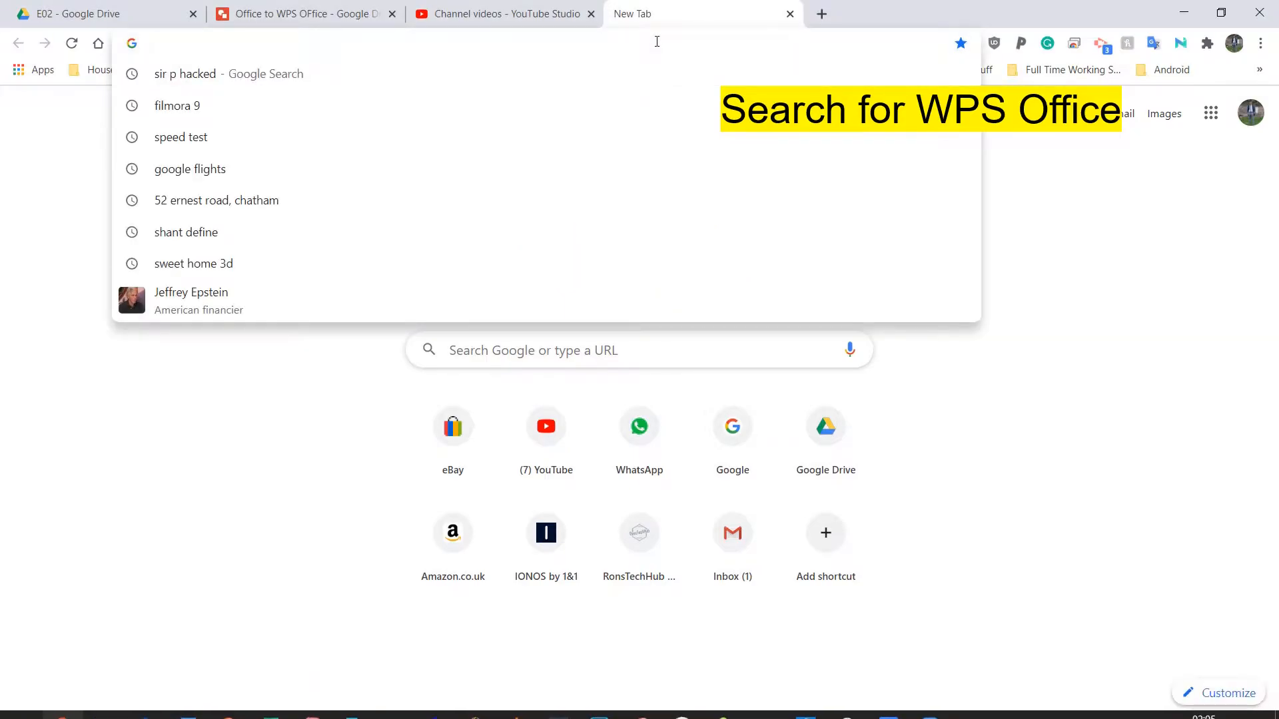
text(wps )
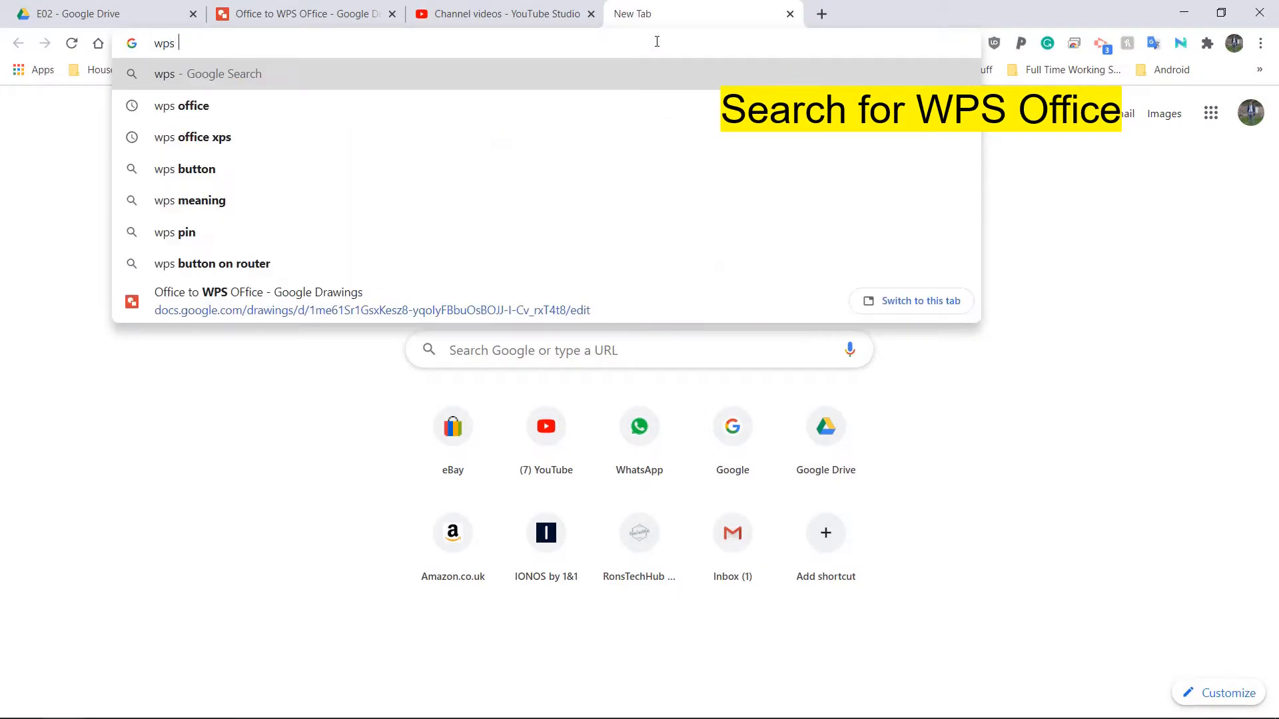
text(office download)
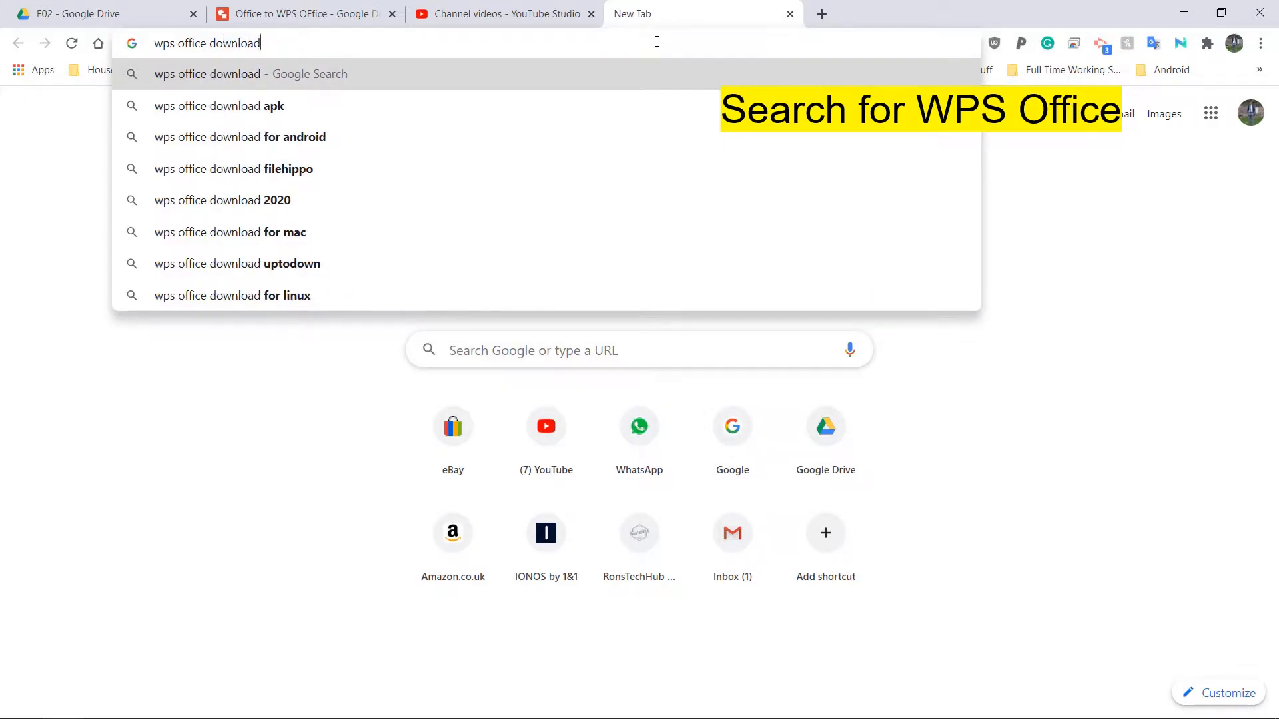
key(Return)
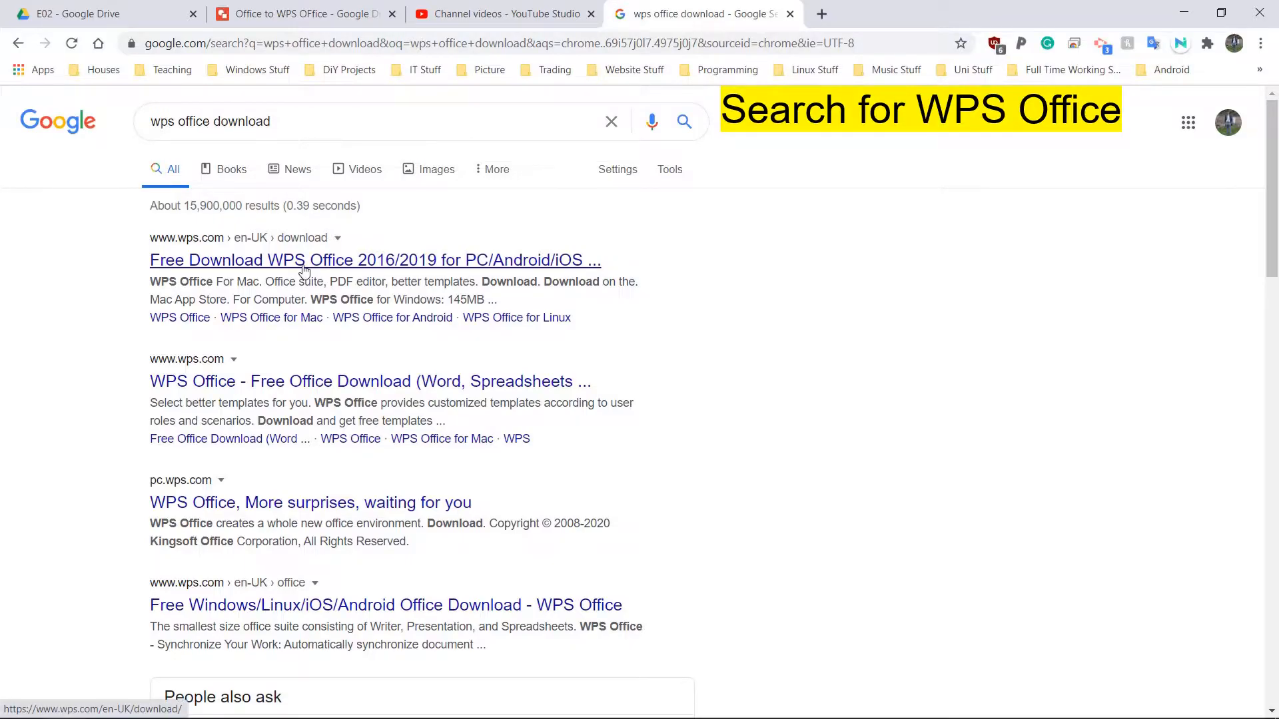
click(303, 267)
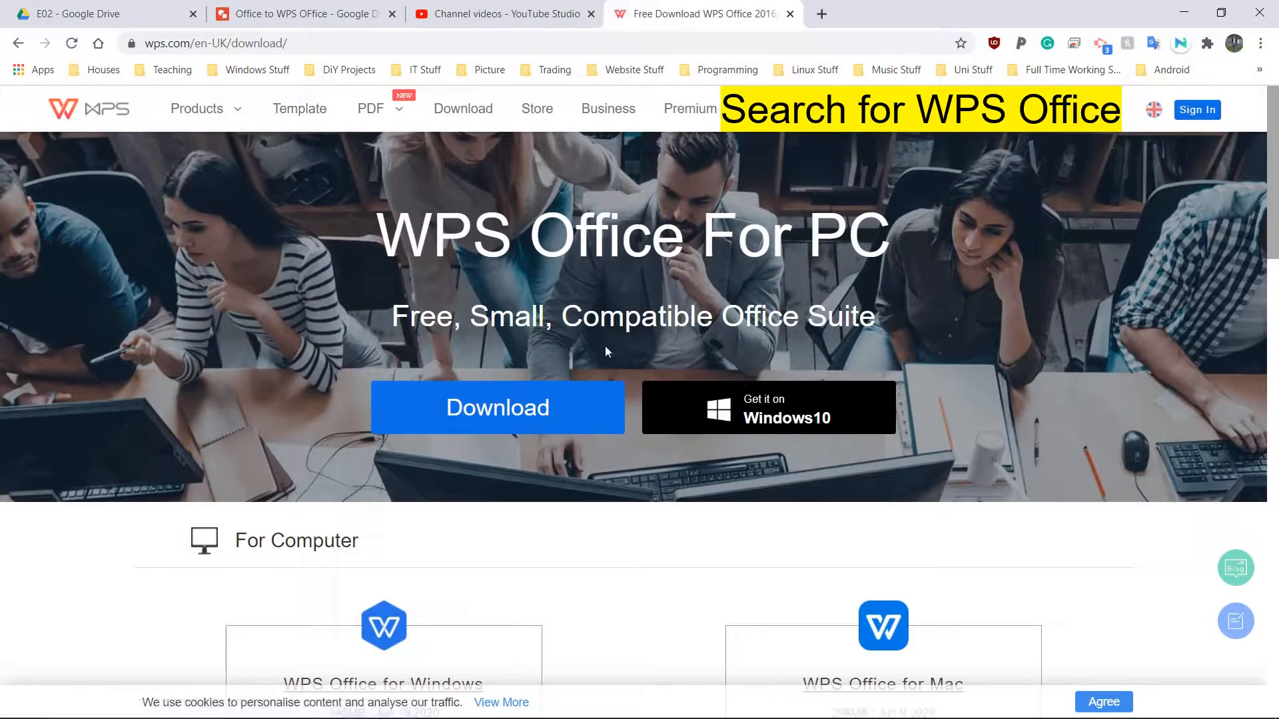
Step: Download the WPS Office for Windows installer from the computer downloads section
scroll(606, 346, down, 4)
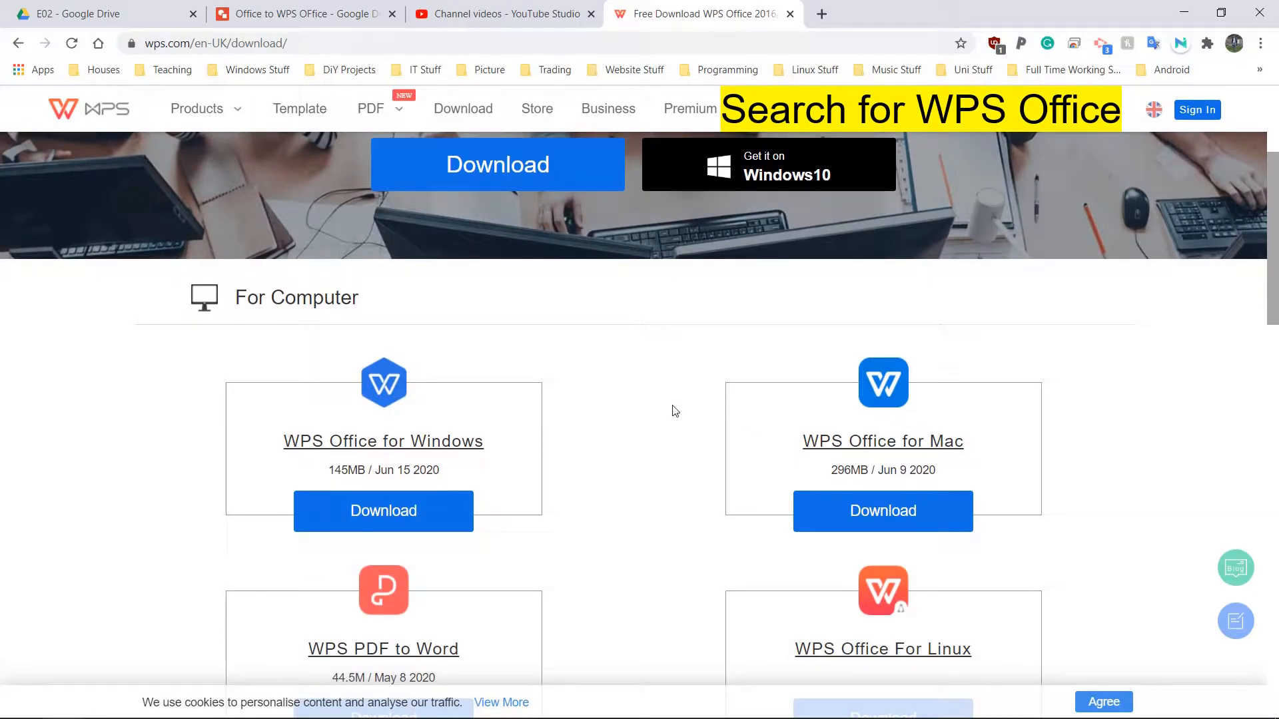
scroll(674, 409, up, 3)
scroll(510, 400, down, 3)
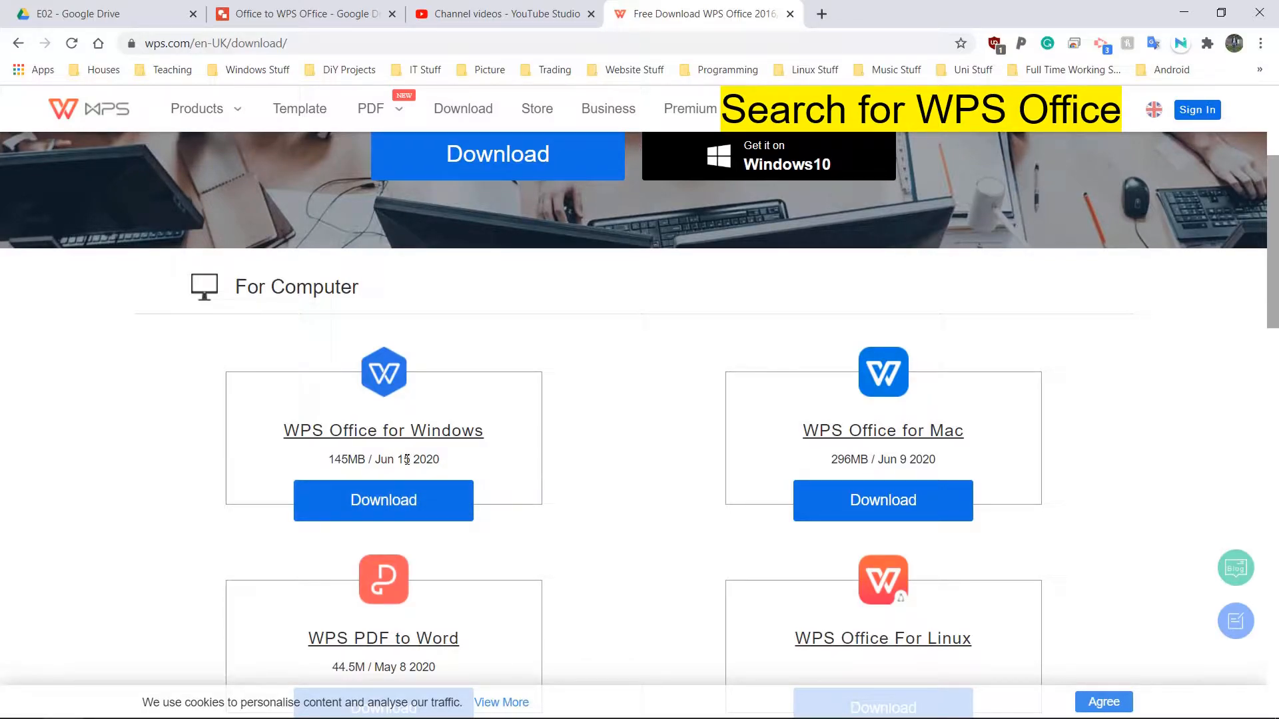
mouse_move(600, 718)
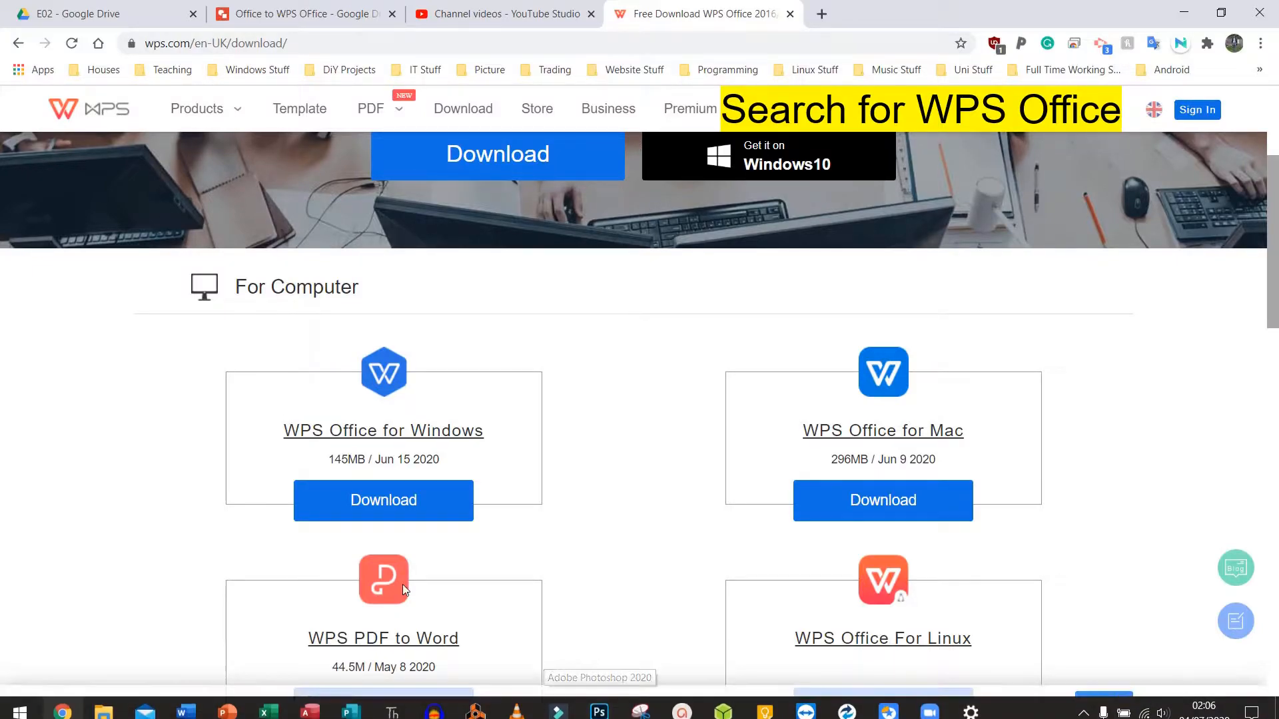
click(355, 516)
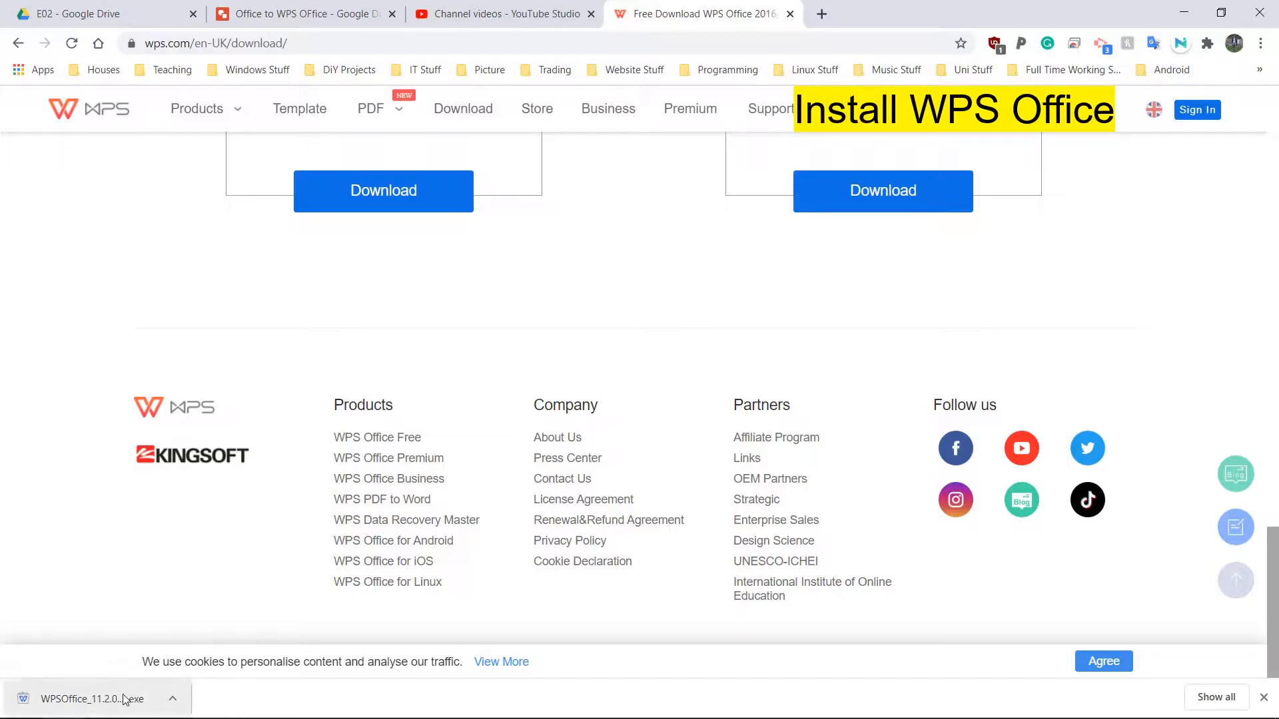
Step: Run WPSOffice_11.2.0.9431.exe from the Downloads folder and accept the licence agreement and privacy policy
click(104, 703)
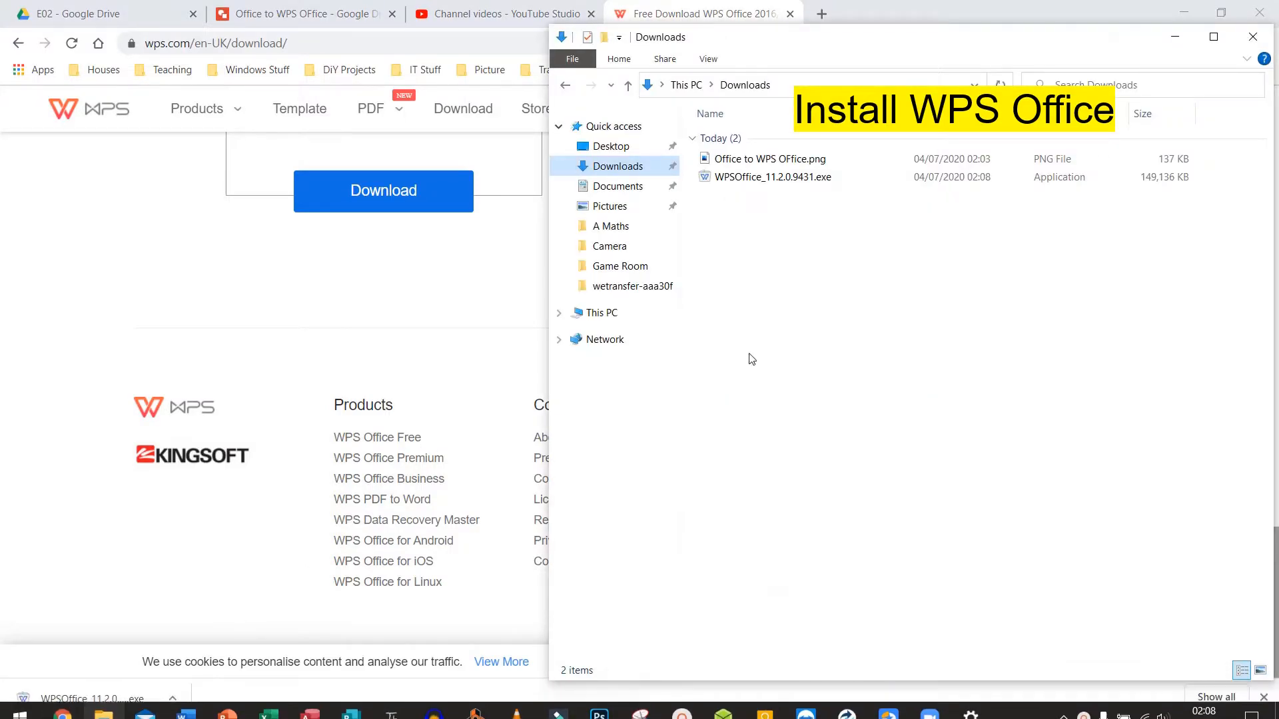
click(605, 173)
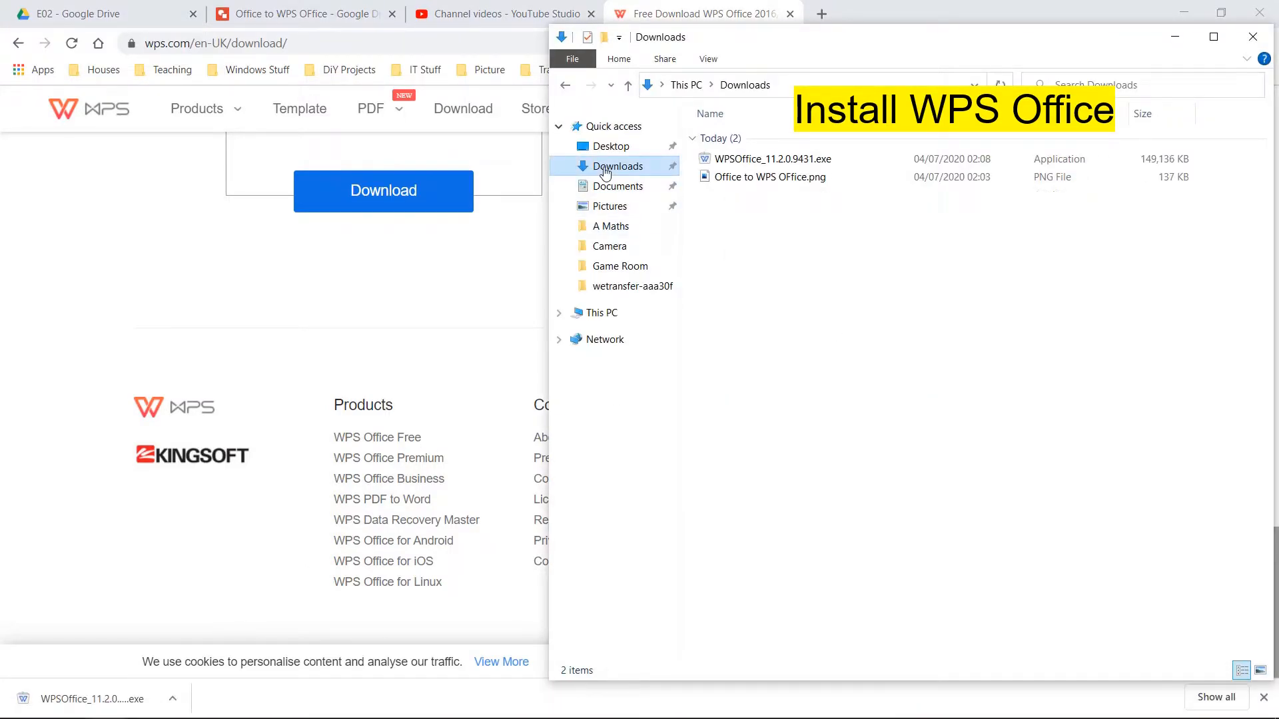
click(733, 178)
click(722, 163)
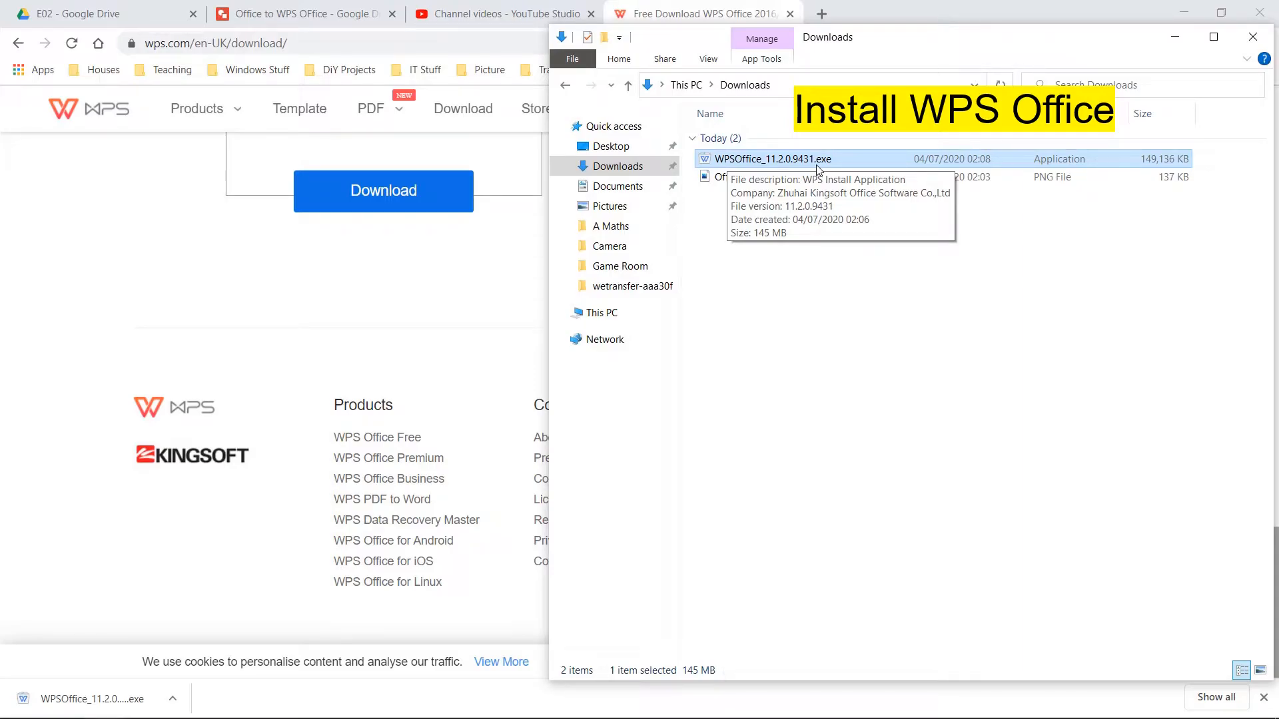
double_click(707, 163)
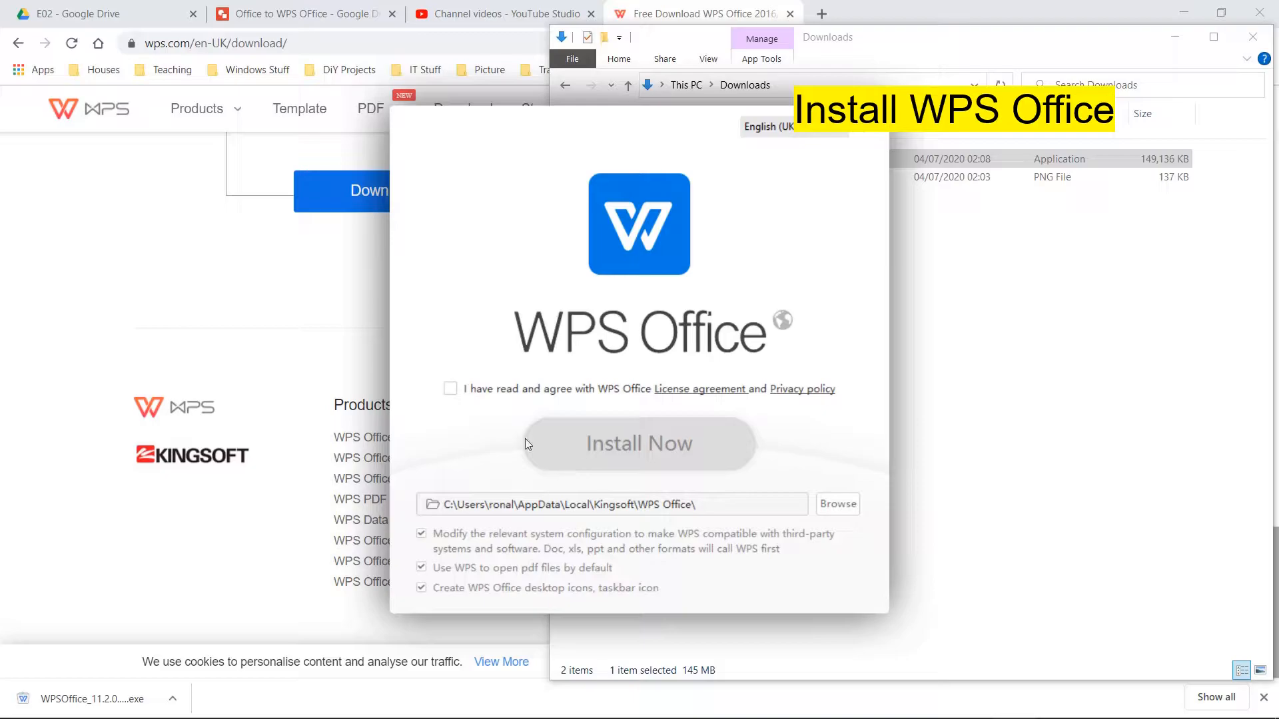
click(450, 388)
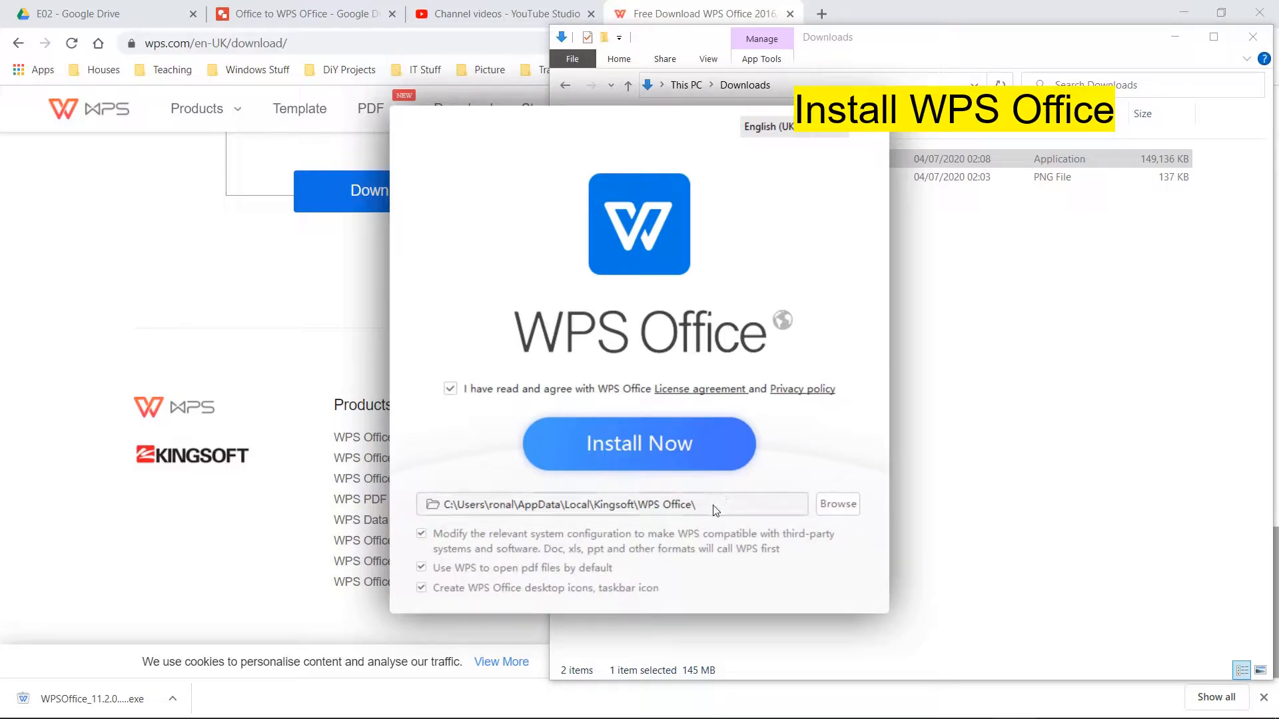
Step: Set the installation path to a new "WPS Office" folder inside Program Files on the C: drive and start the installation
drag(707, 509, 424, 506)
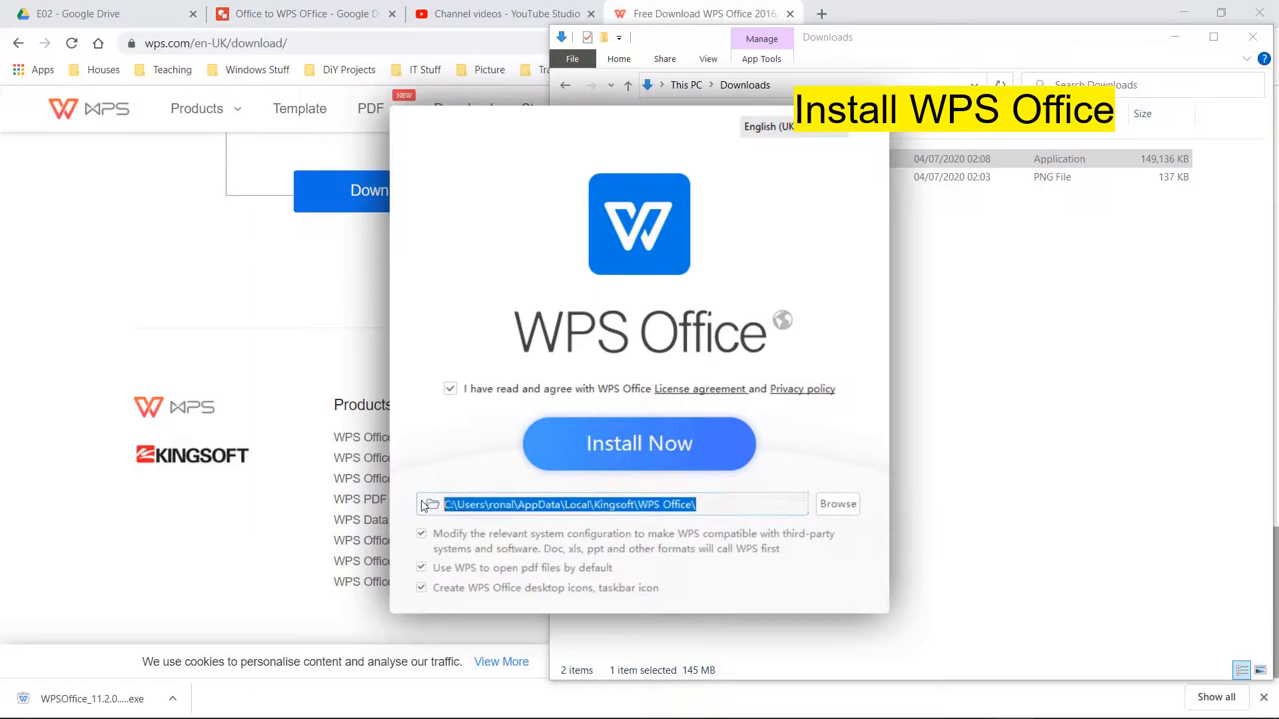
click(822, 508)
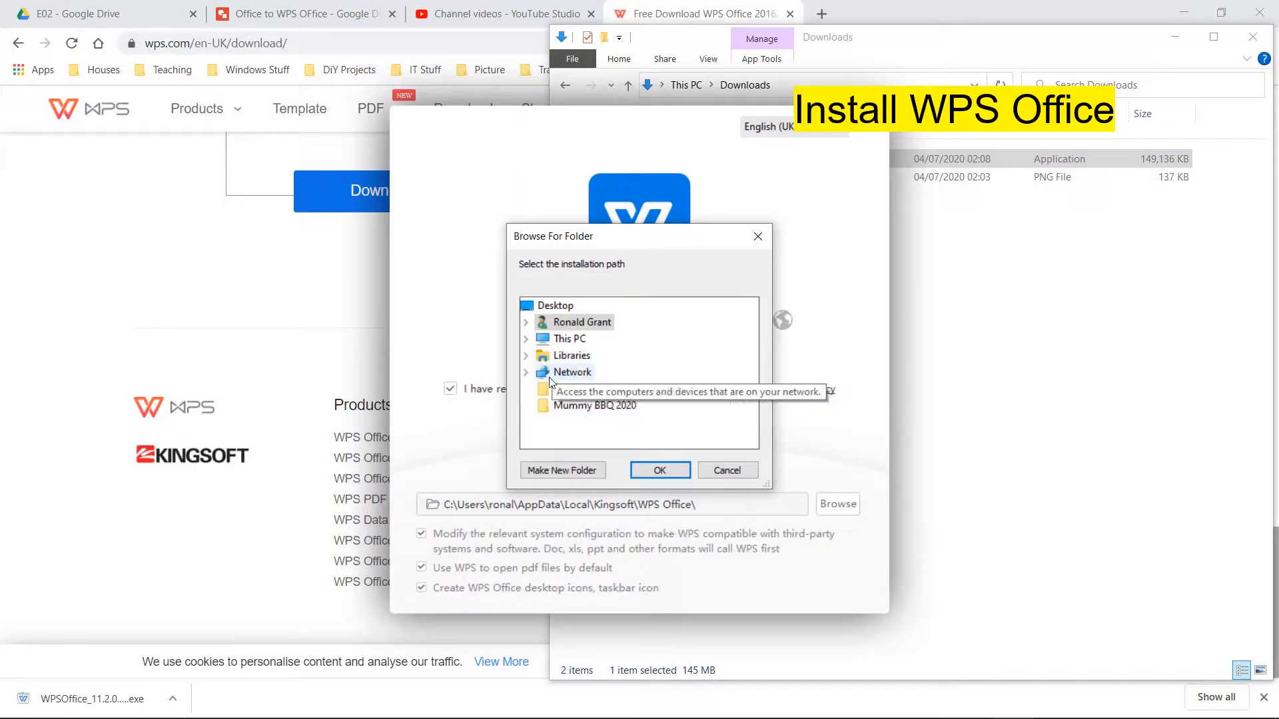
click(542, 346)
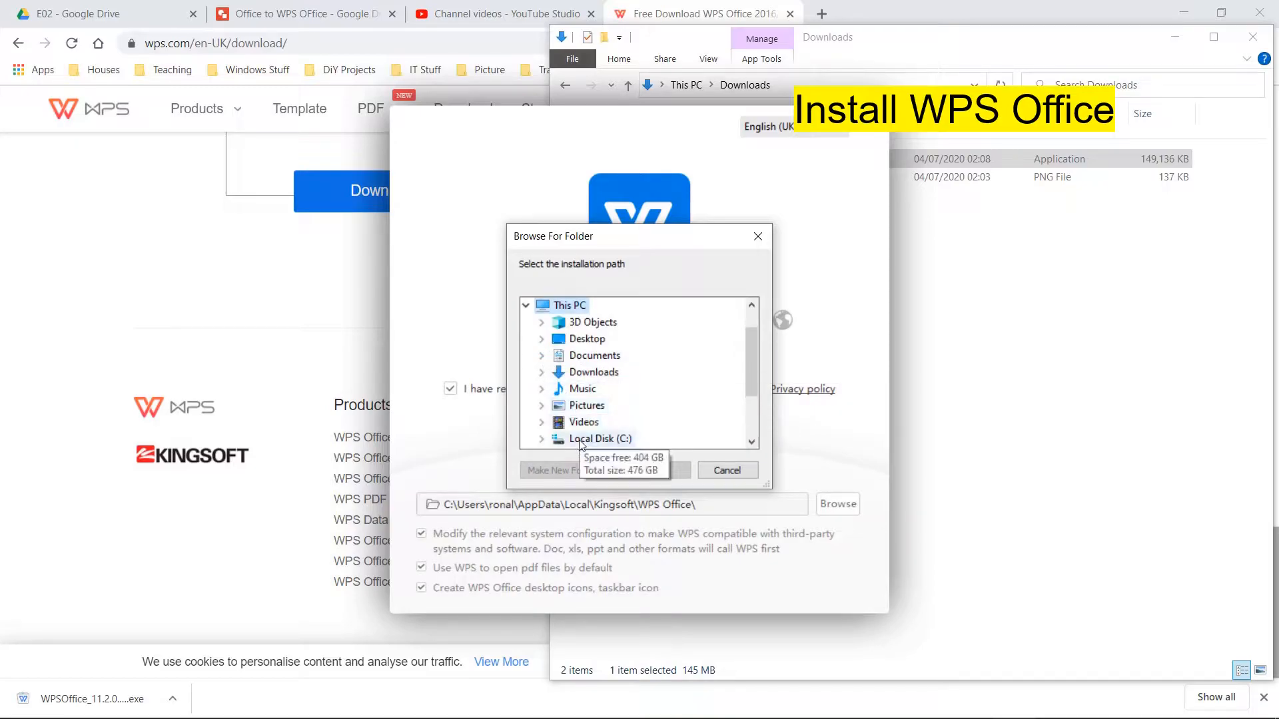
click(580, 440)
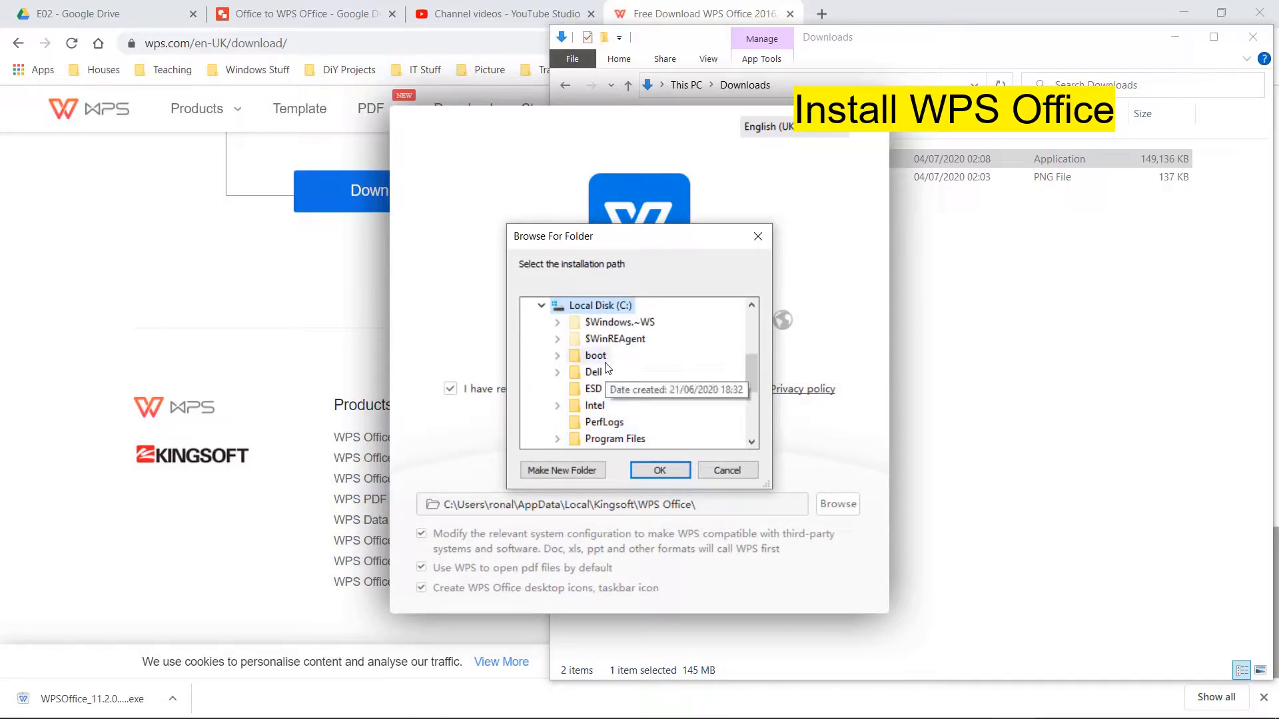
click(622, 439)
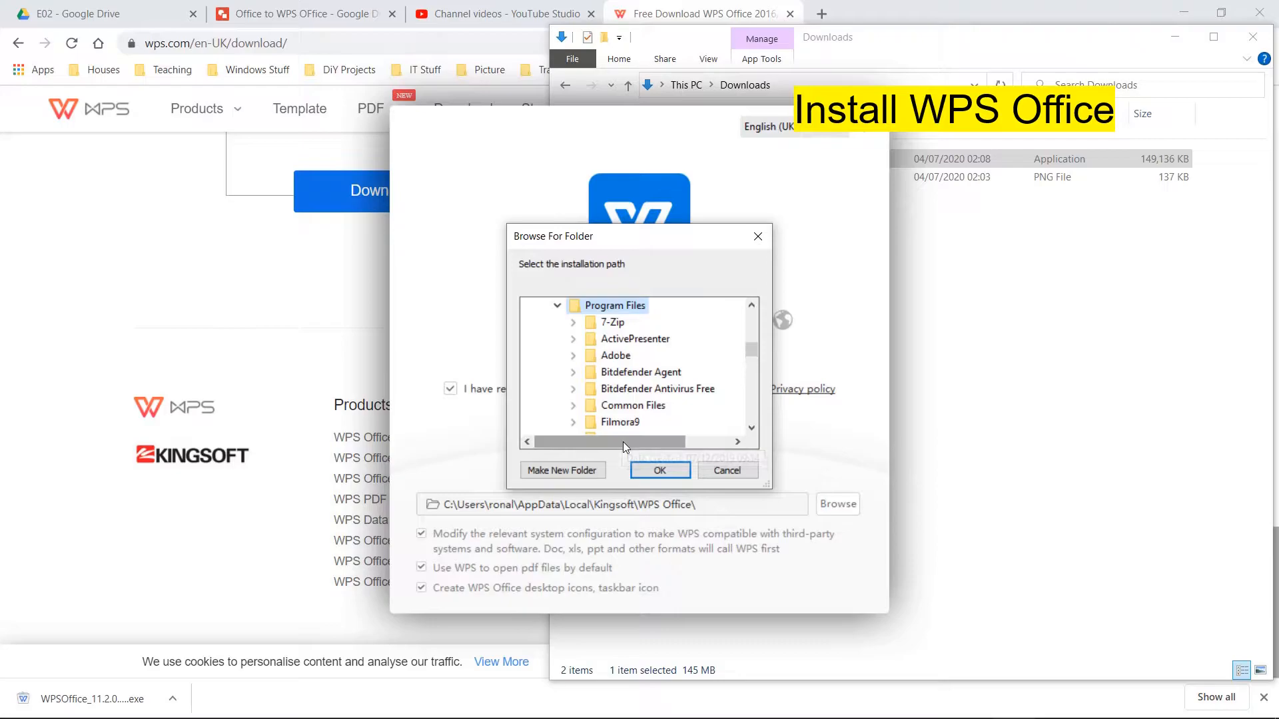
click(577, 470)
text(WPS Office)
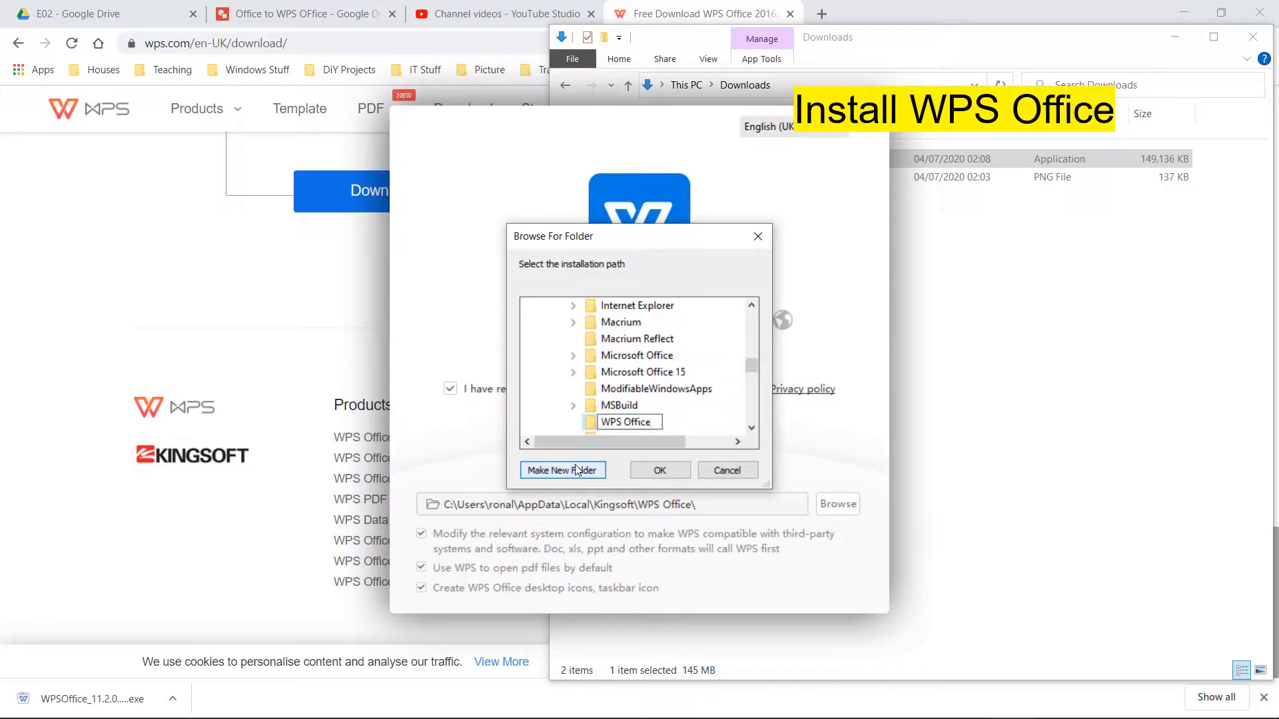
click(659, 471)
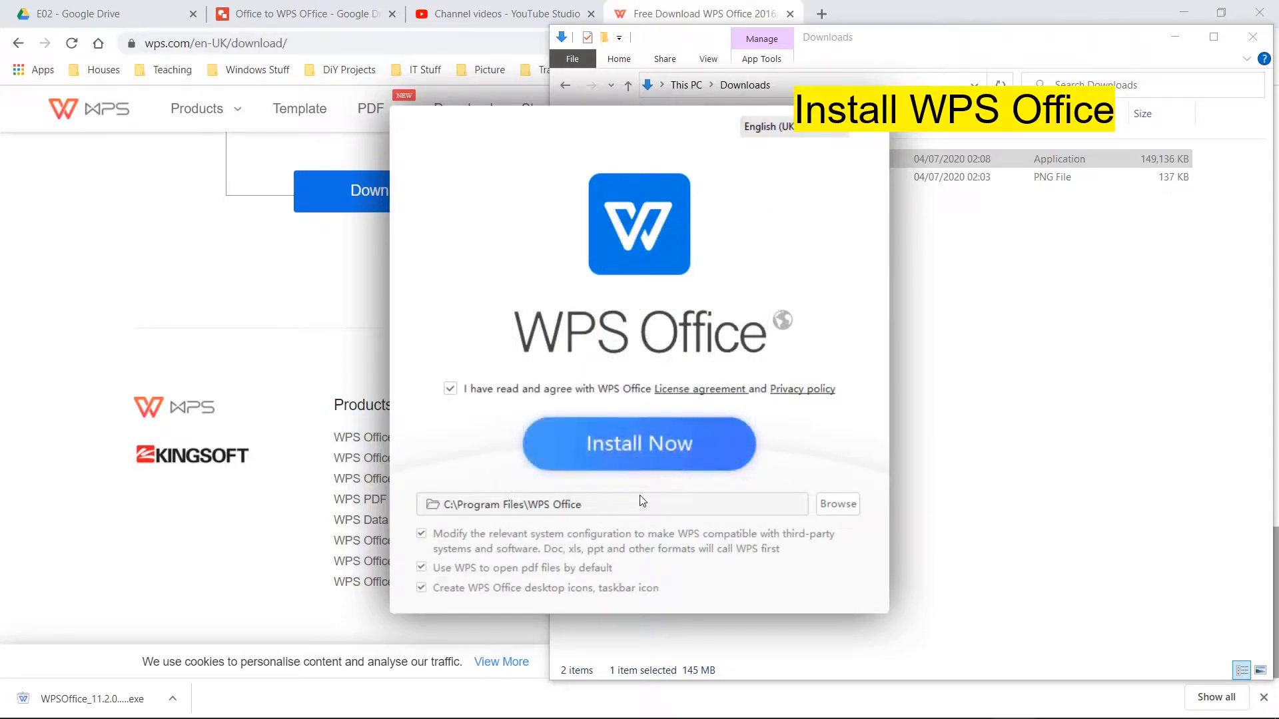
drag(610, 515, 441, 512)
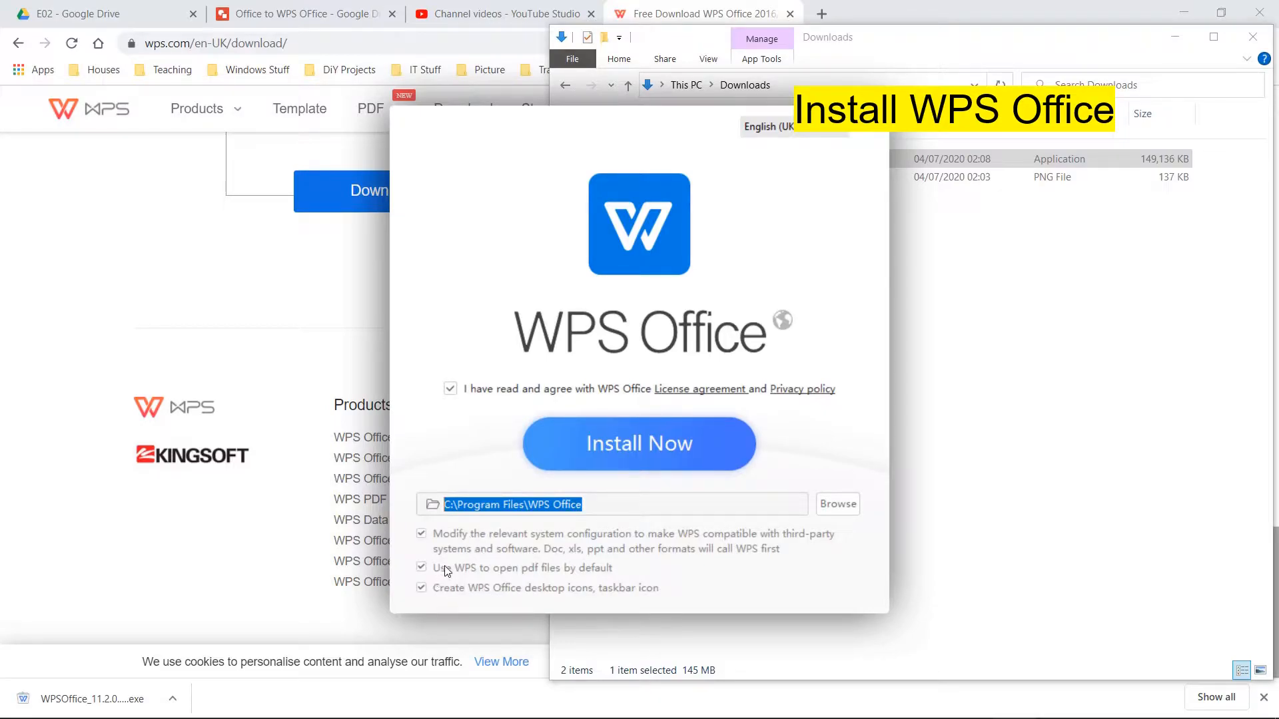
click(644, 438)
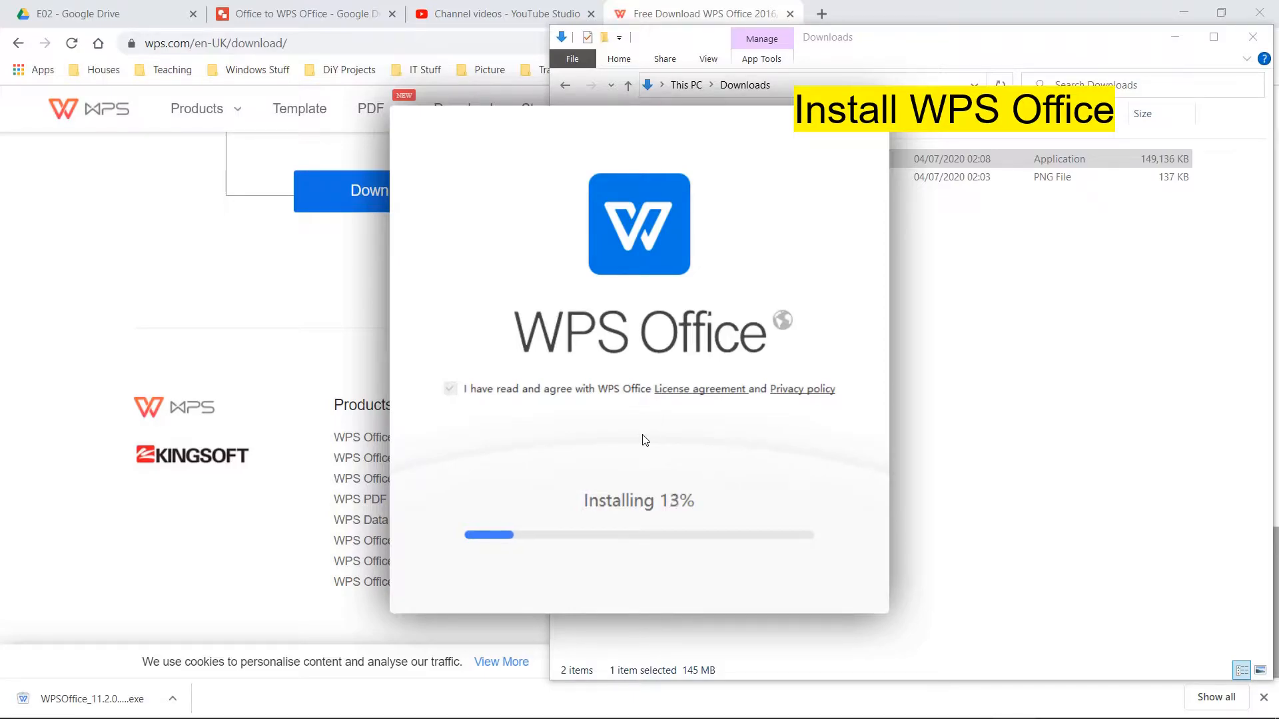
Step: Go through the WPS Office welcome setup, select Multi-component Mode and launch WPS
mouse_move(983, 717)
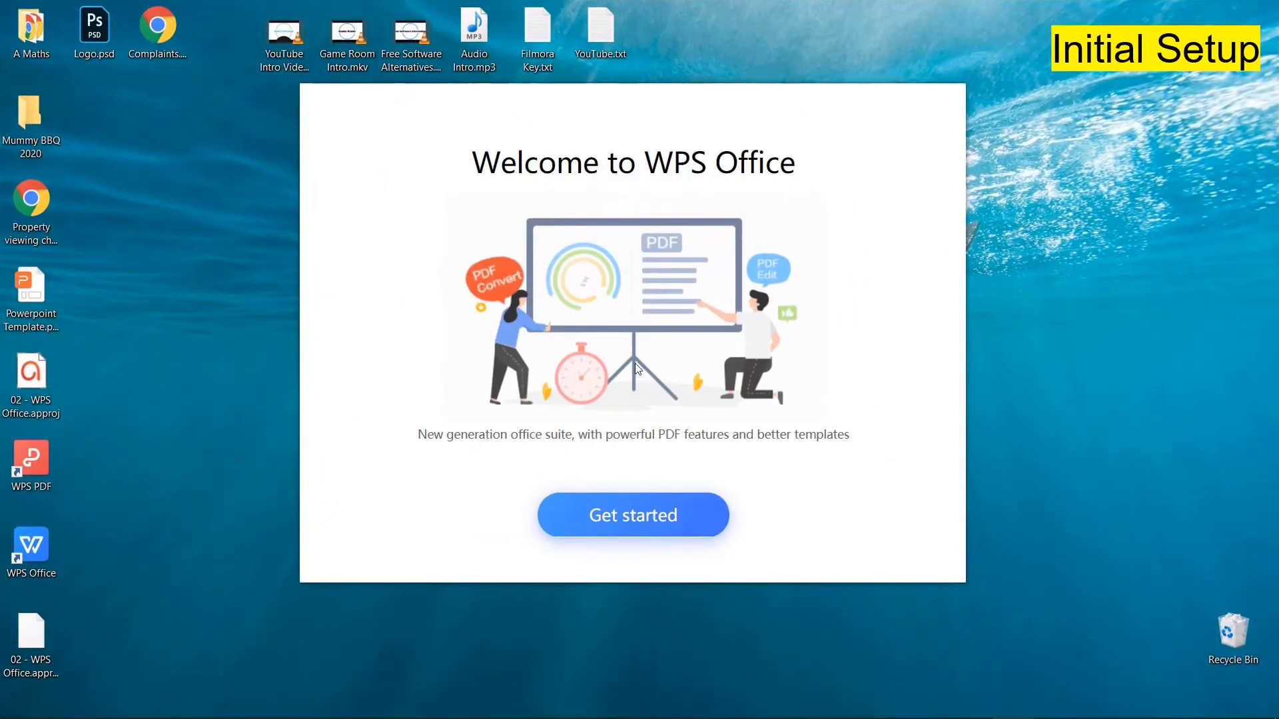
click(619, 521)
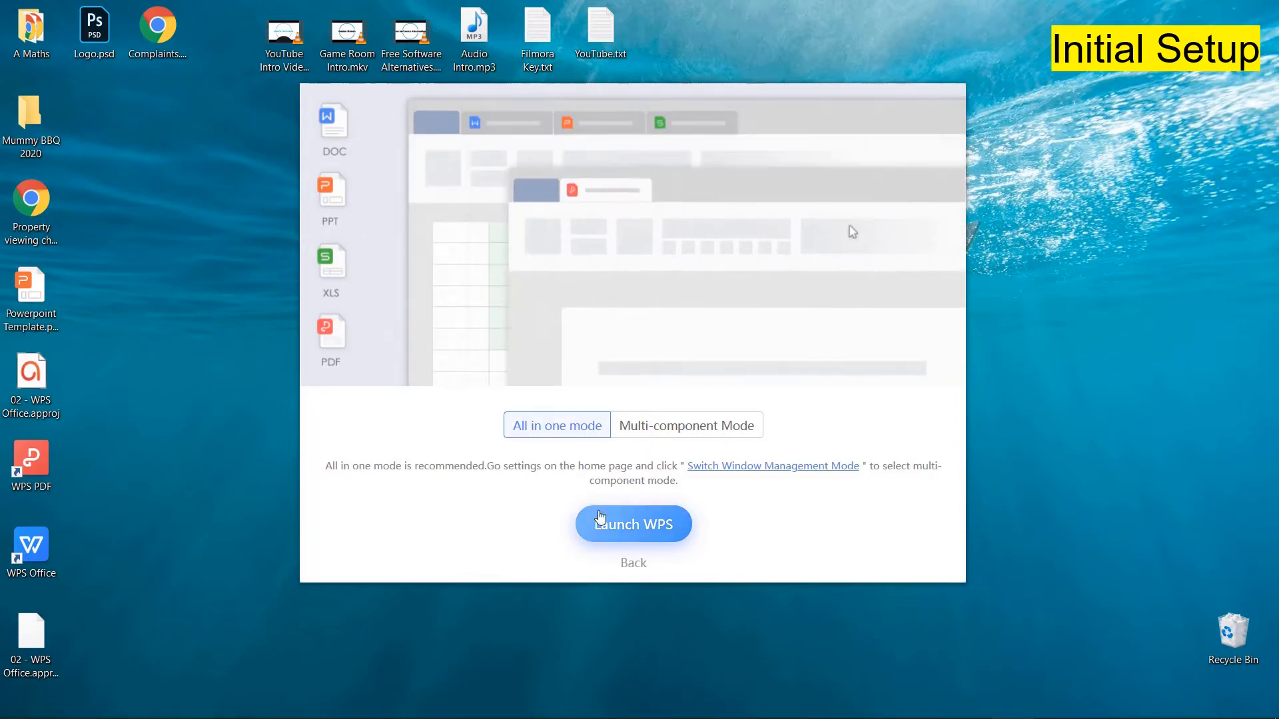
click(677, 436)
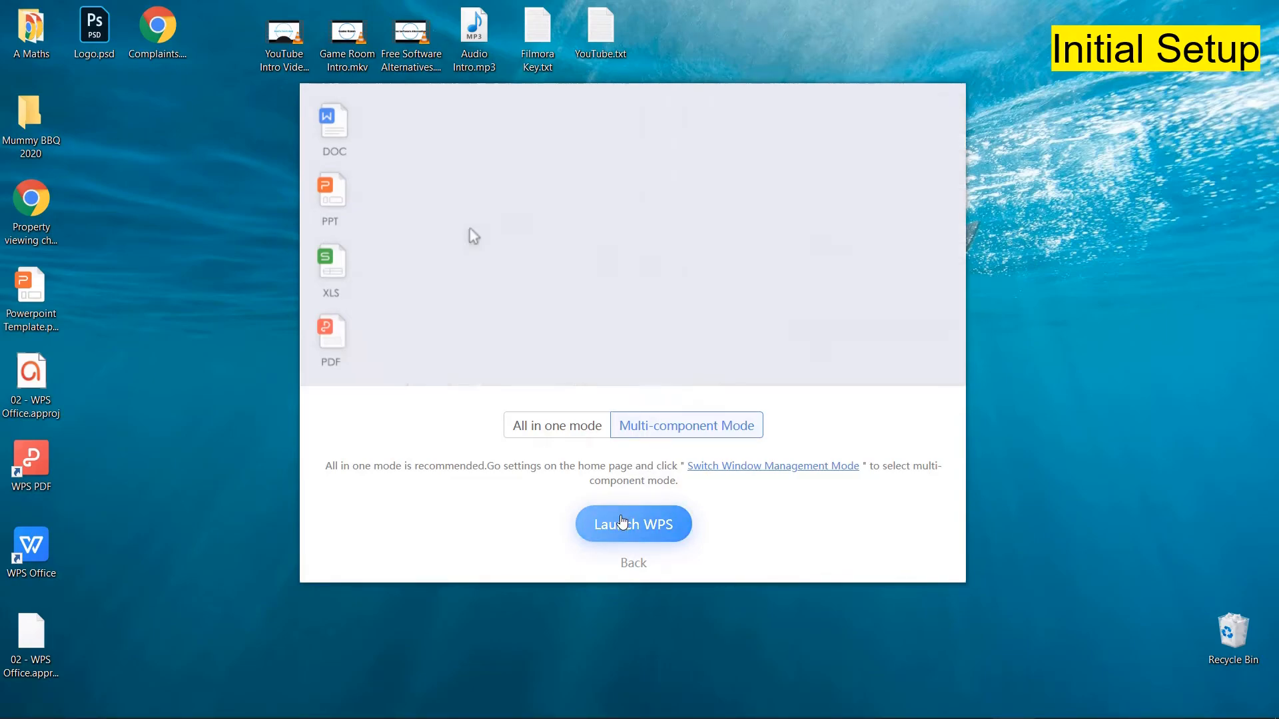
click(623, 522)
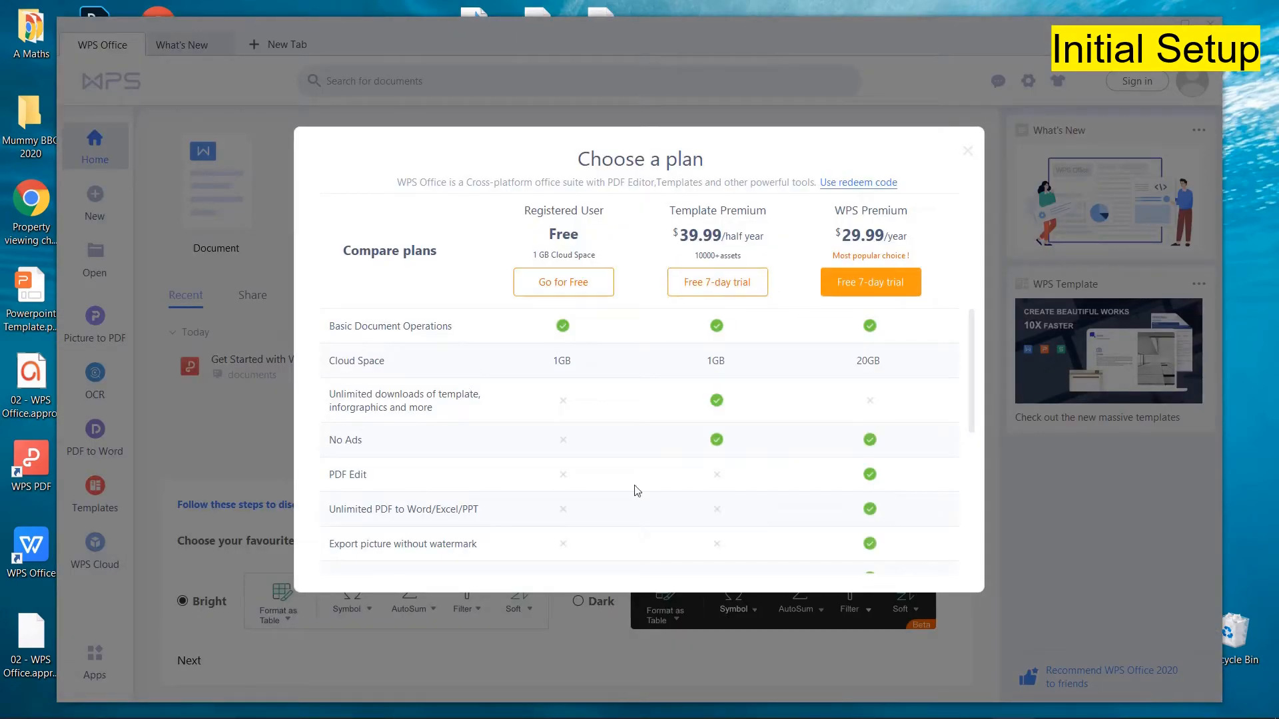
Step: Compare the features of the offered plans and choose the free Registered User plan
scroll(751, 480, down, 2)
scroll(752, 480, down, 3)
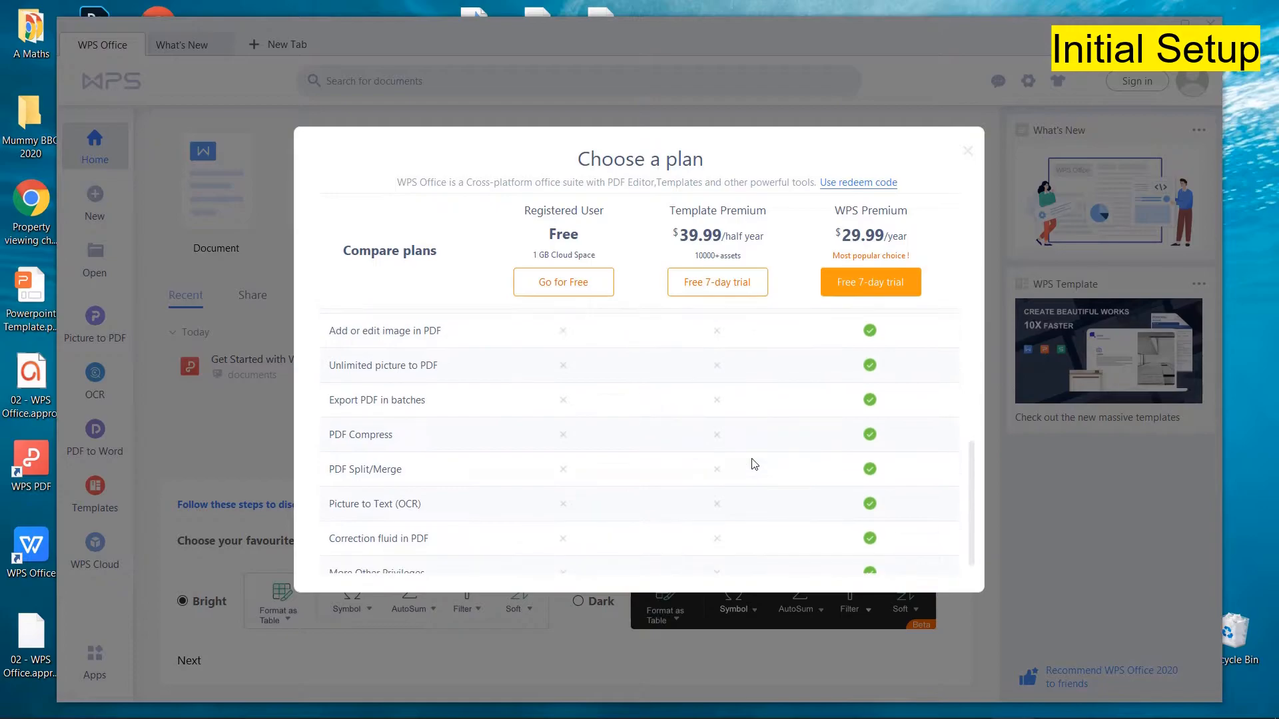
scroll(751, 463, up, 5)
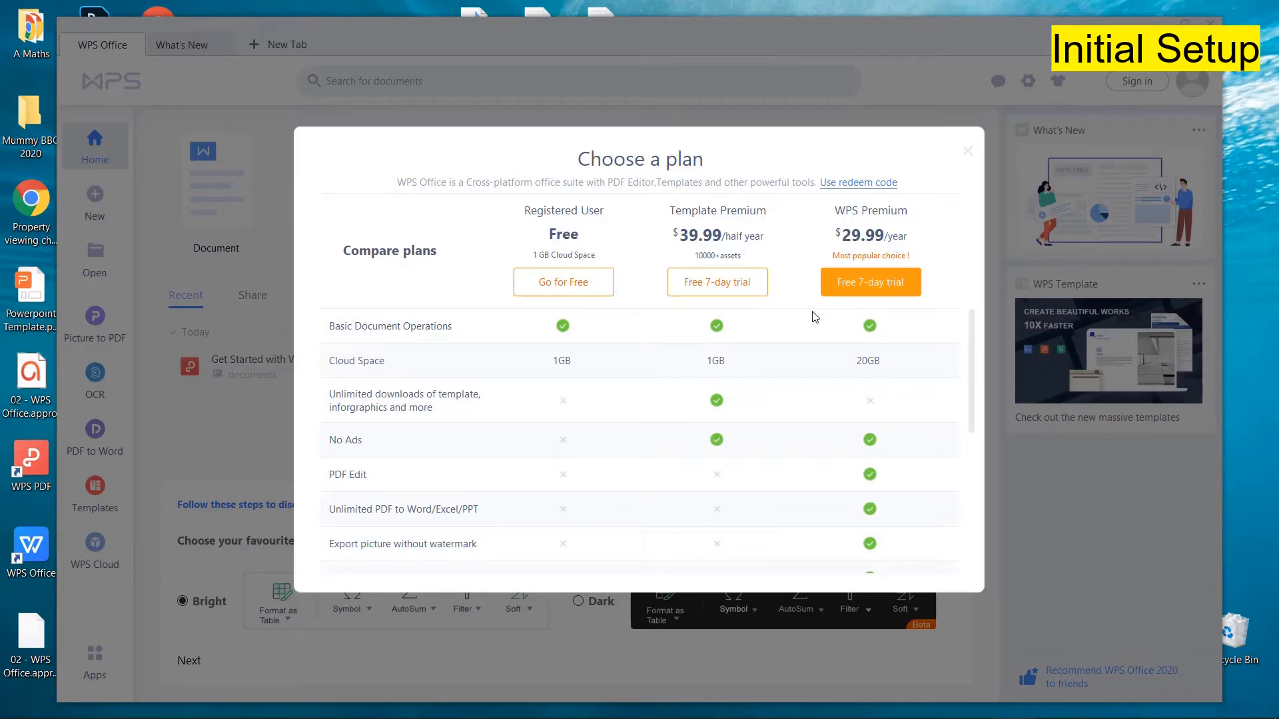
scroll(815, 317, down, 5)
scroll(816, 317, up, 5)
click(589, 281)
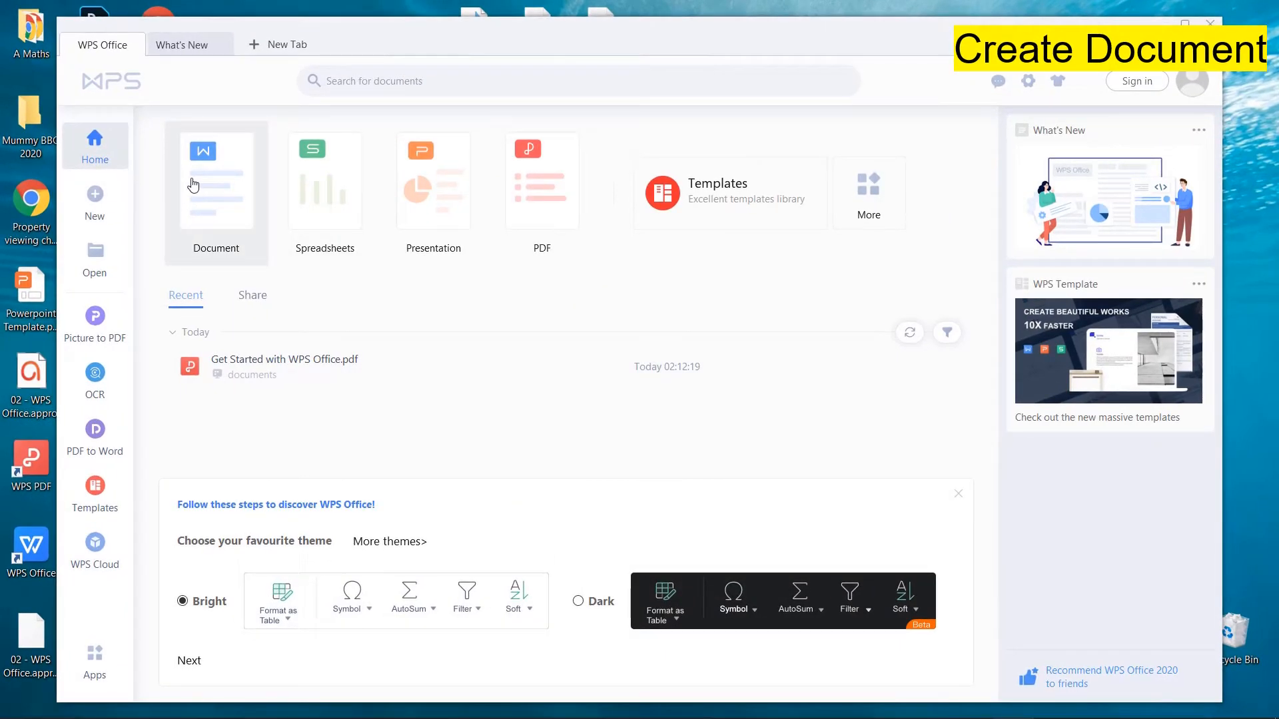
Step: Look over the document templates, create a blank text document and maximize the WPS Office window
click(193, 185)
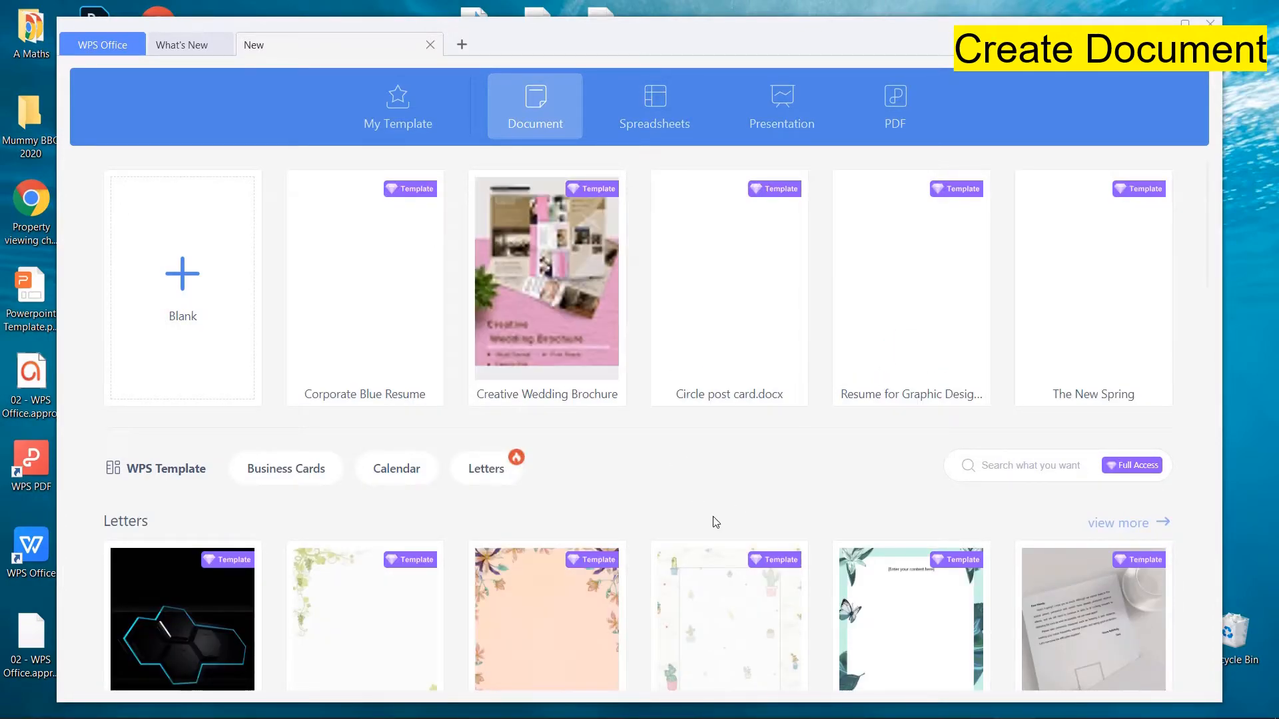
scroll(713, 520, down, 3)
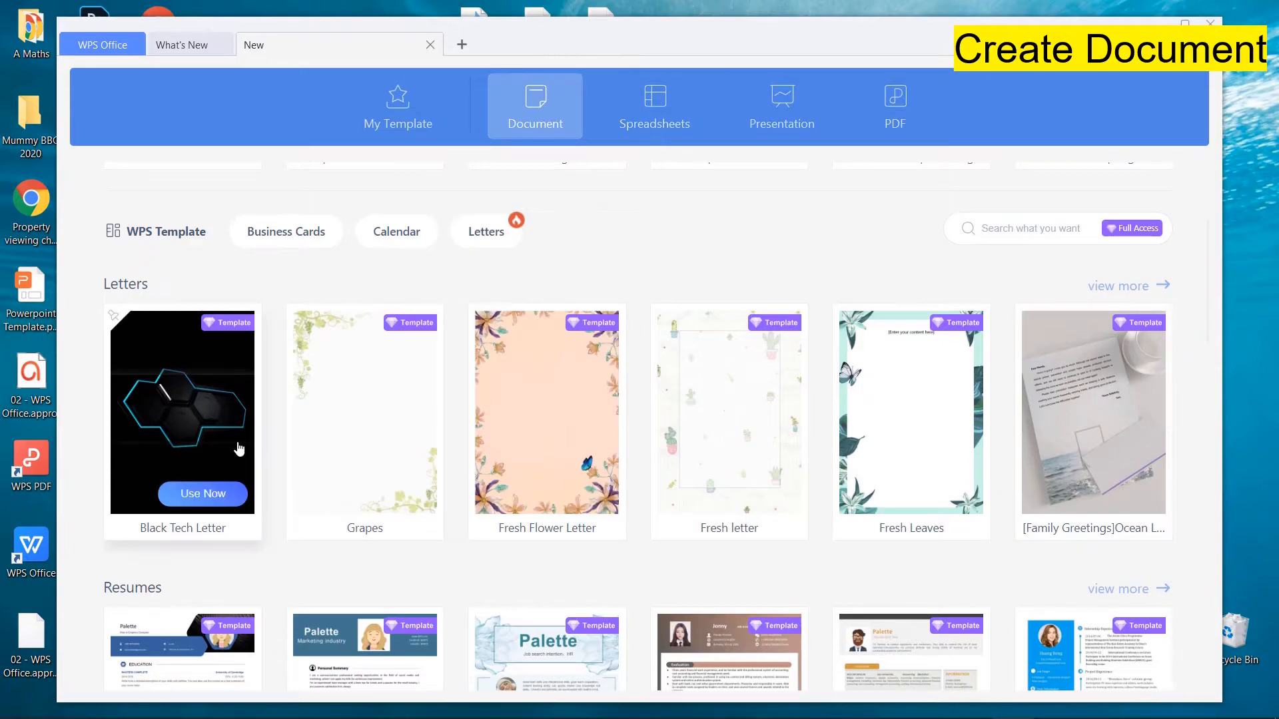
scroll(239, 450, up, 3)
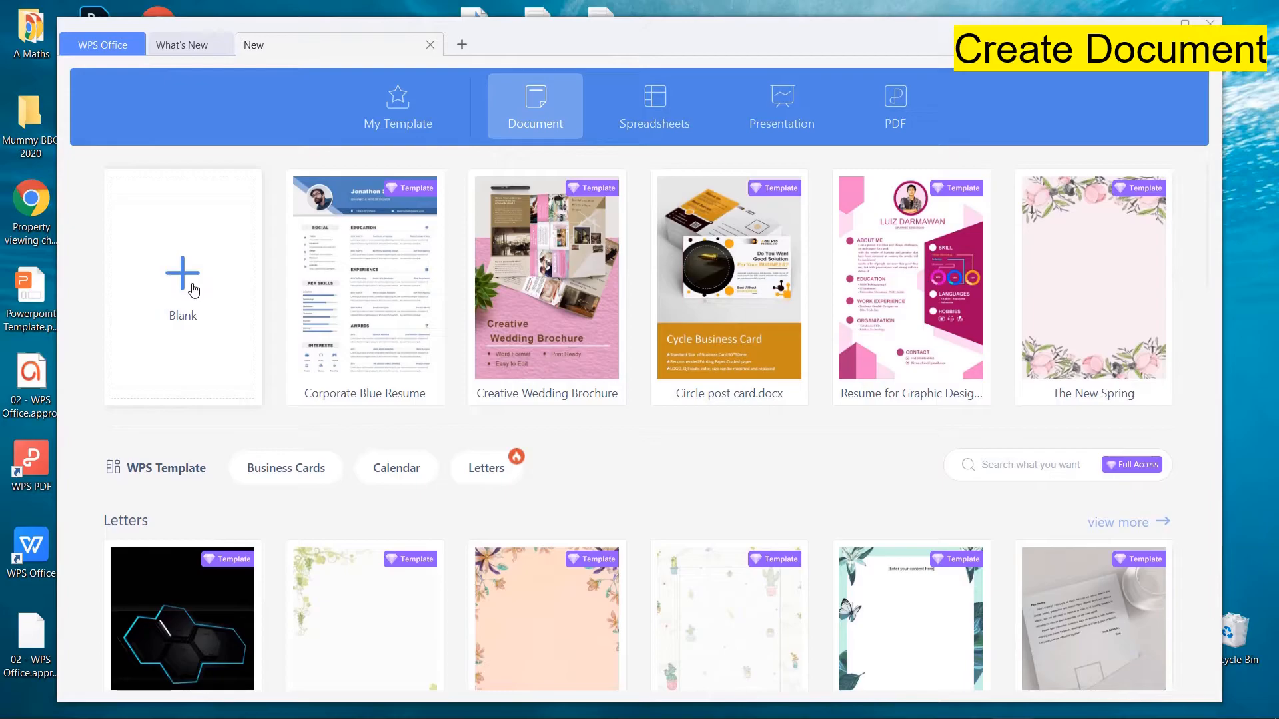
click(193, 288)
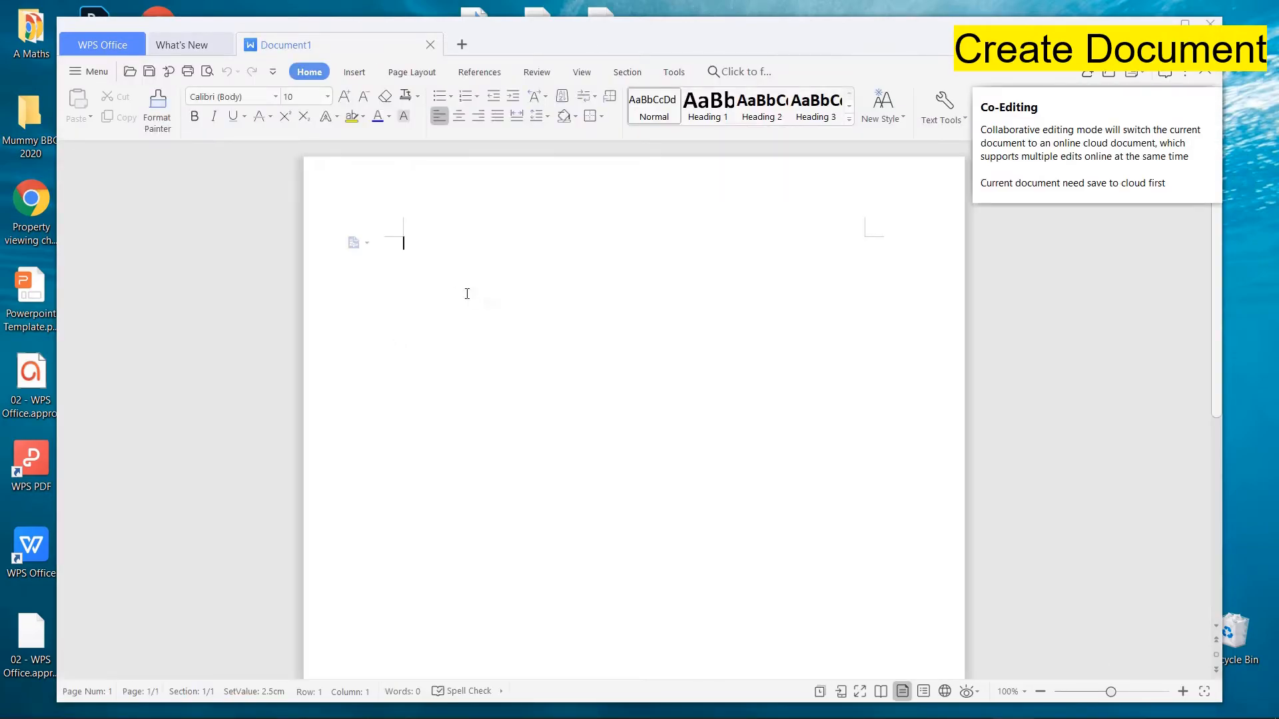
double_click(750, 37)
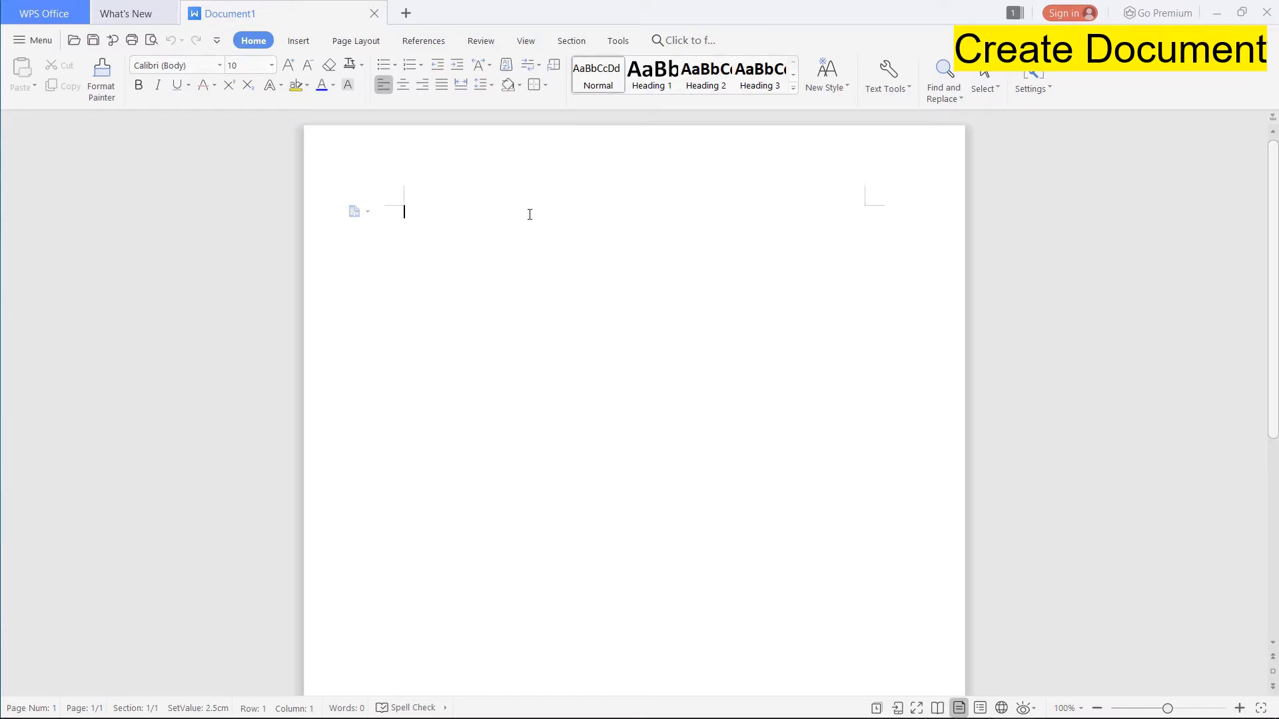
Step: Enter the sample text "nvasjdvbasjhvbakhbv" on the first line and format it with the Heading 1 style
text(nvasjdvbasjhvbakhbv)
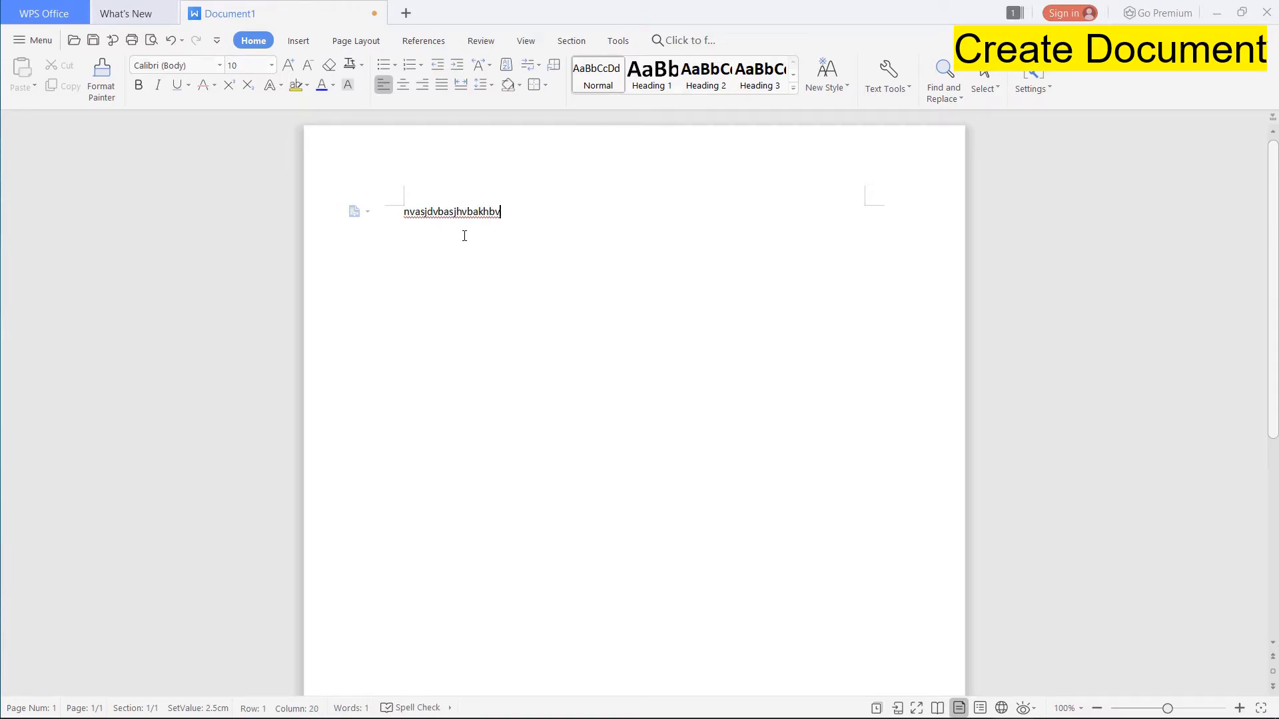
key(ctrl+a)
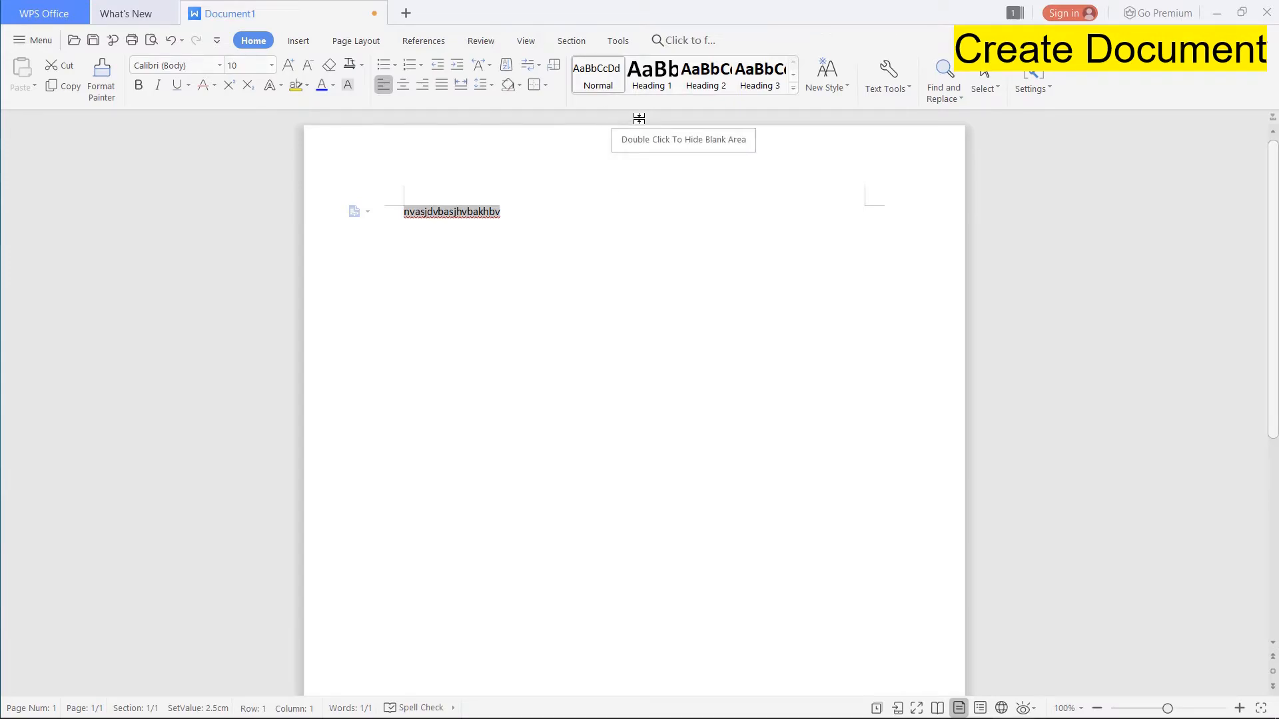
click(651, 82)
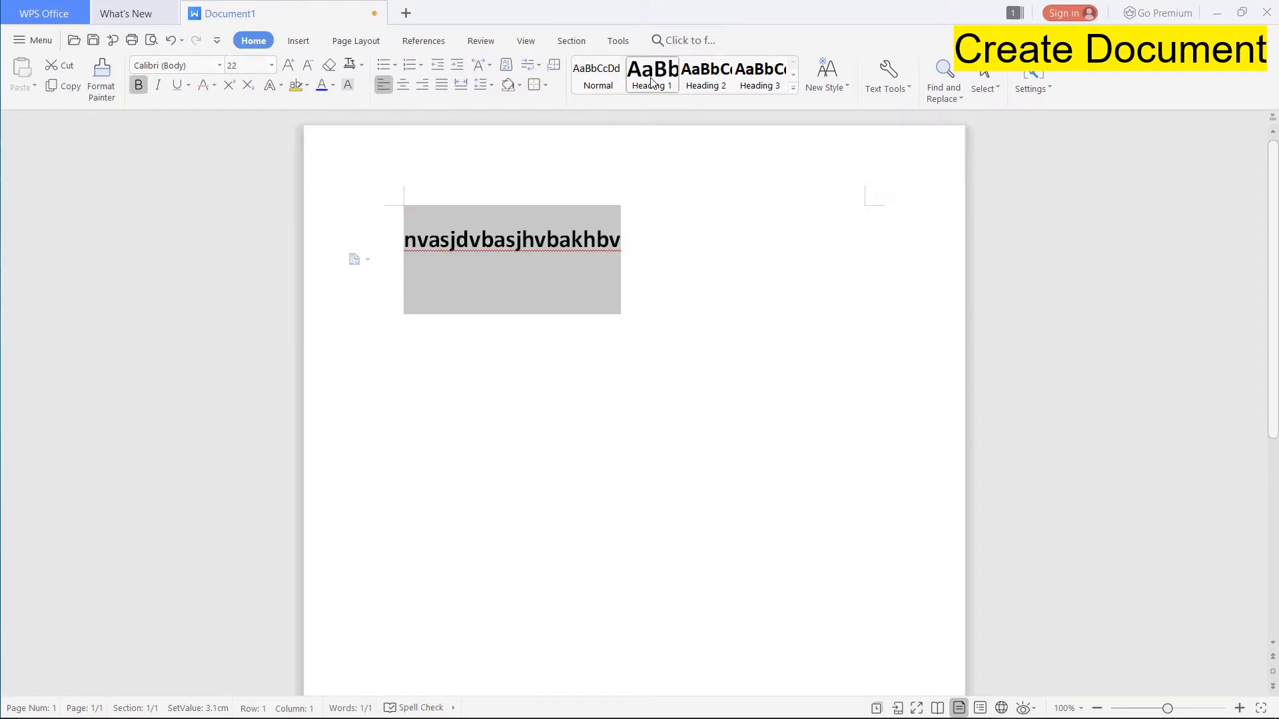
click(651, 272)
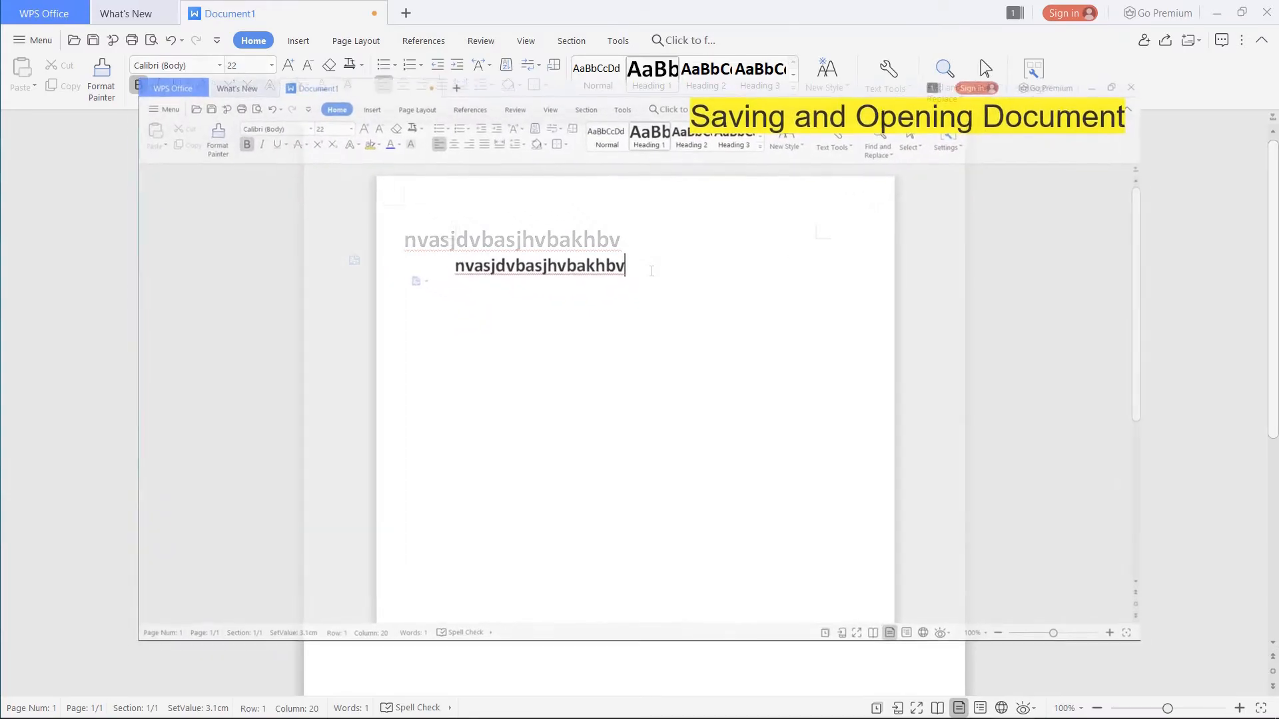
Step: Add body lines below the heading: "dfdlfbdfknbadf", "adfsdfsdfgsdf", and short filler entries from "g" to "fdg", each on its own line
key(Return)
text(dfdlfbdfknbadf)
key(Return)
text(adfsdfsdfgsdf)
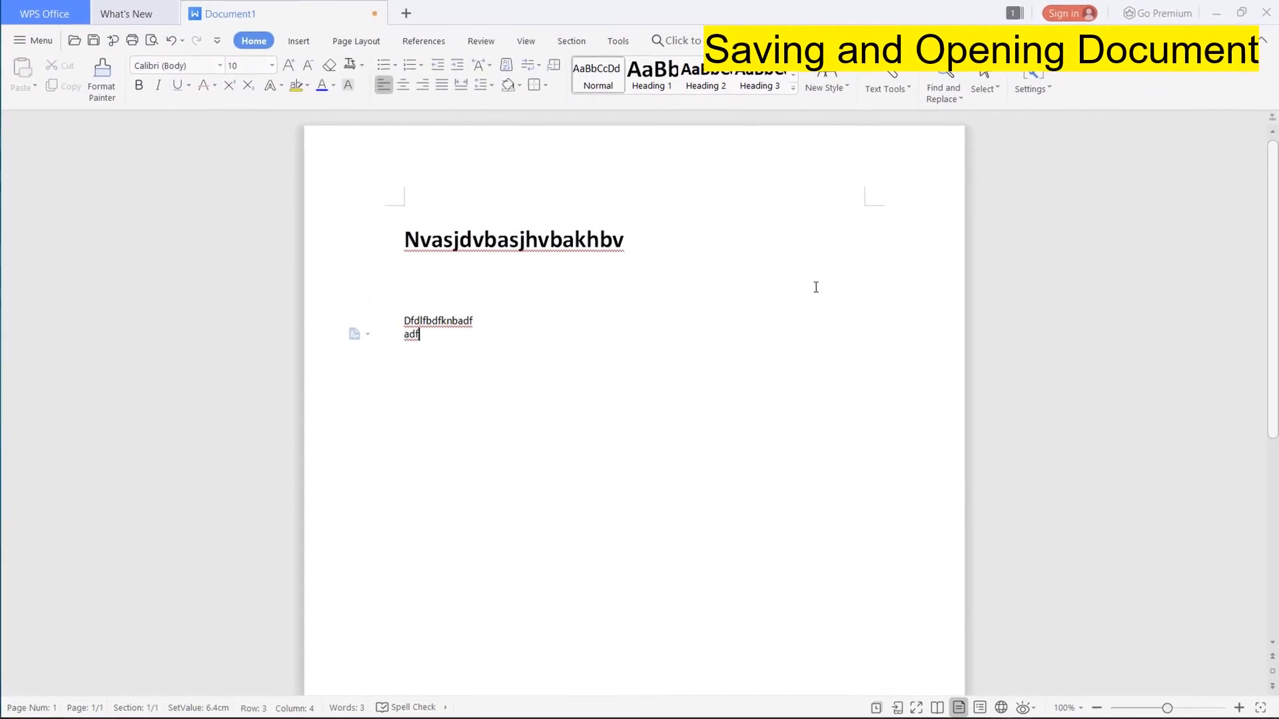
key(Return)
text(g sdf gsd fgs dfg sdfg sfs dgsd fsd fs fdg)
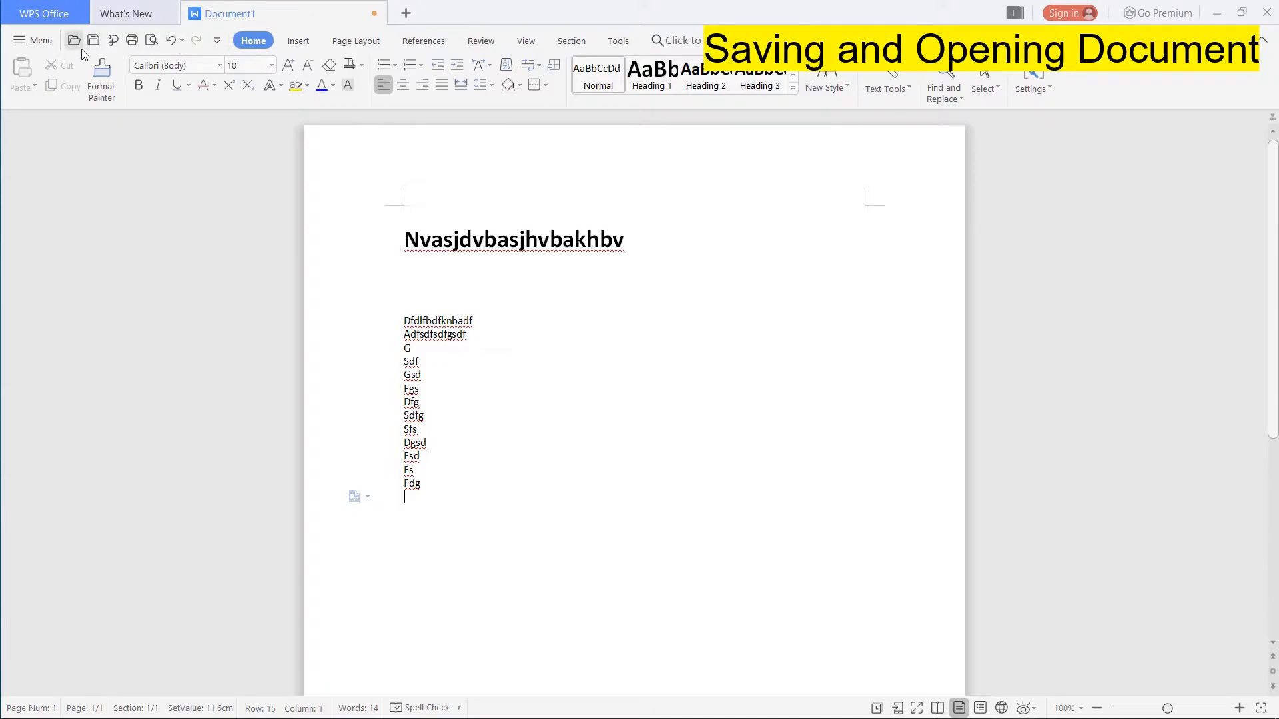
Step: Save the document to the Desktop under the name "Novel" as a Microsoft Word Document (*.docx), after reviewing the available file types
click(41, 44)
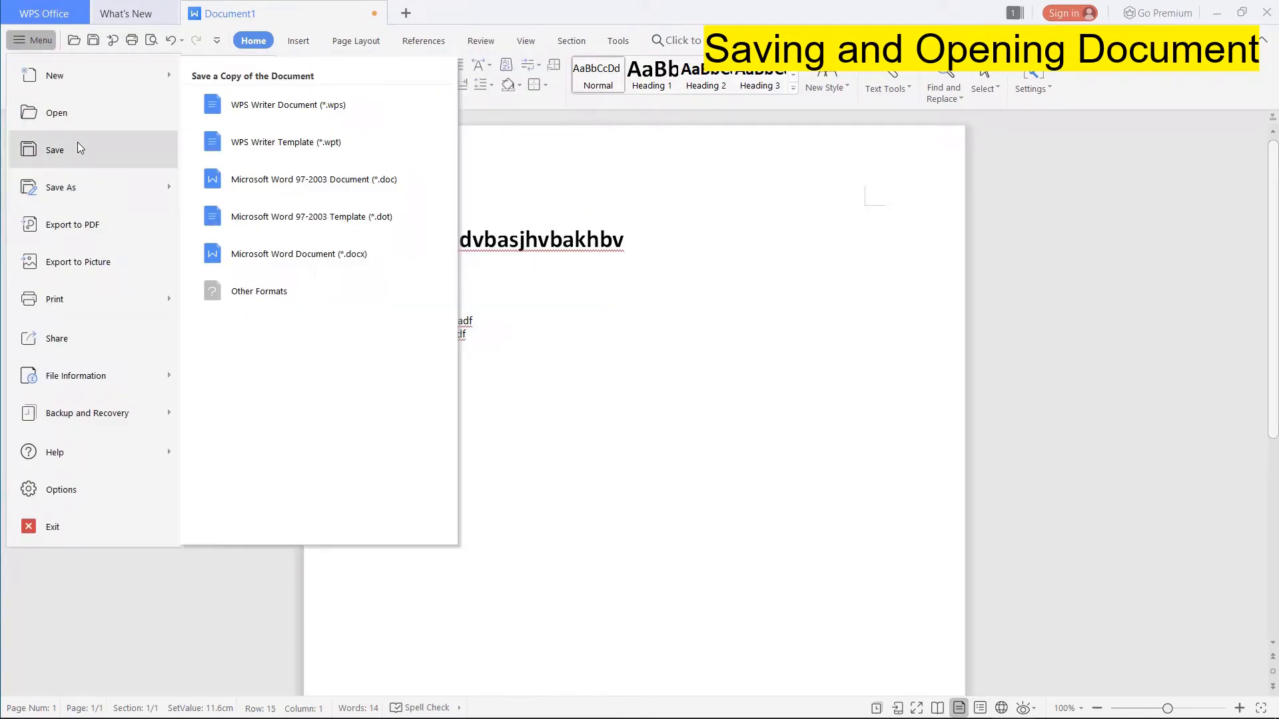
mouse_move(80, 187)
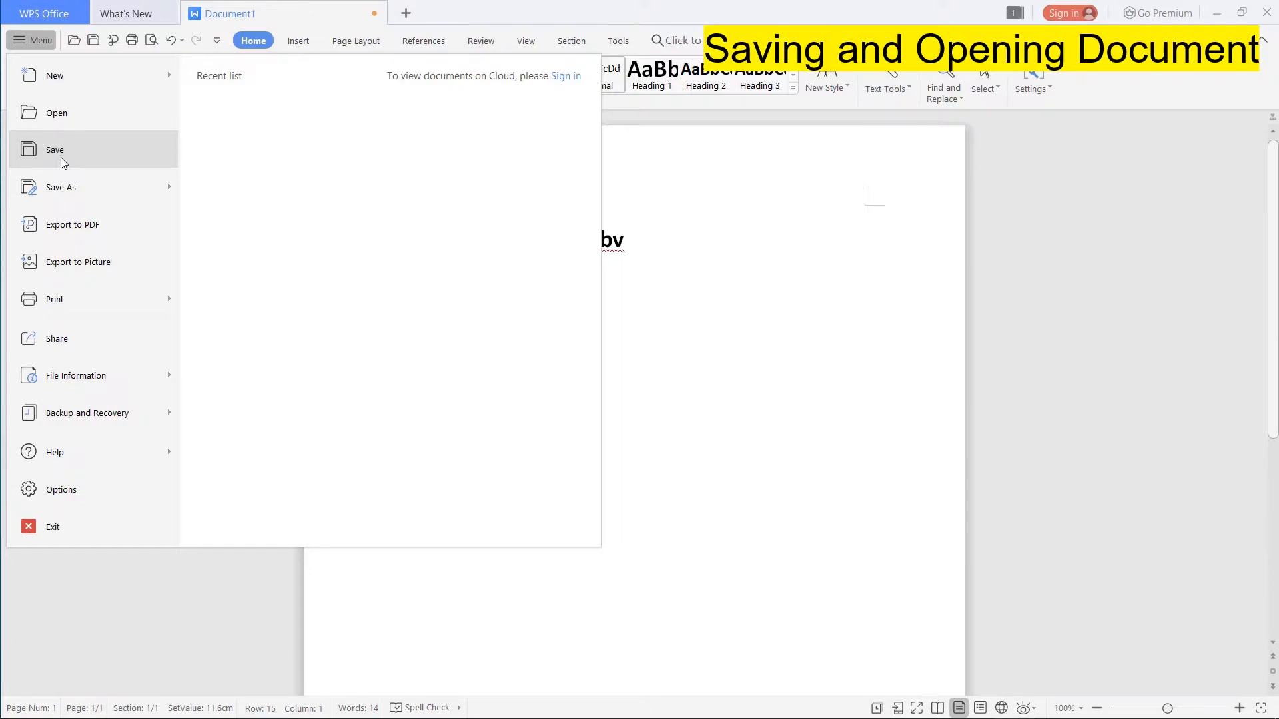
click(62, 163)
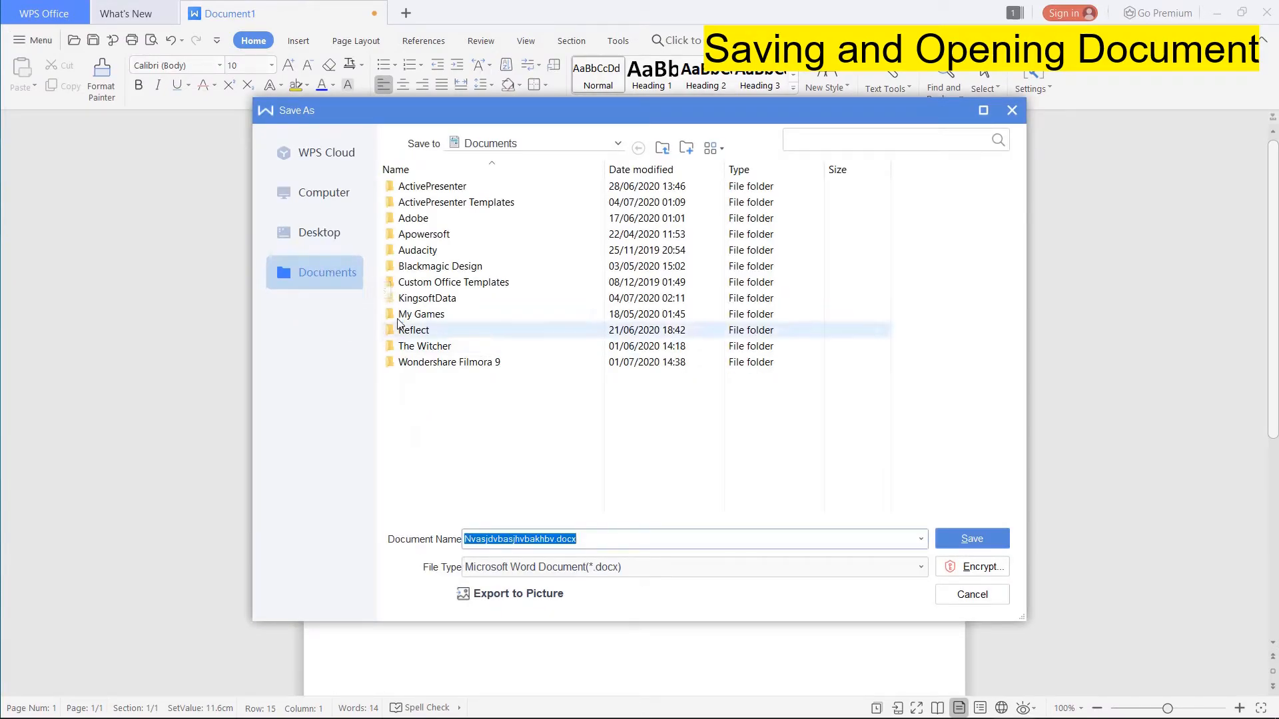
click(306, 227)
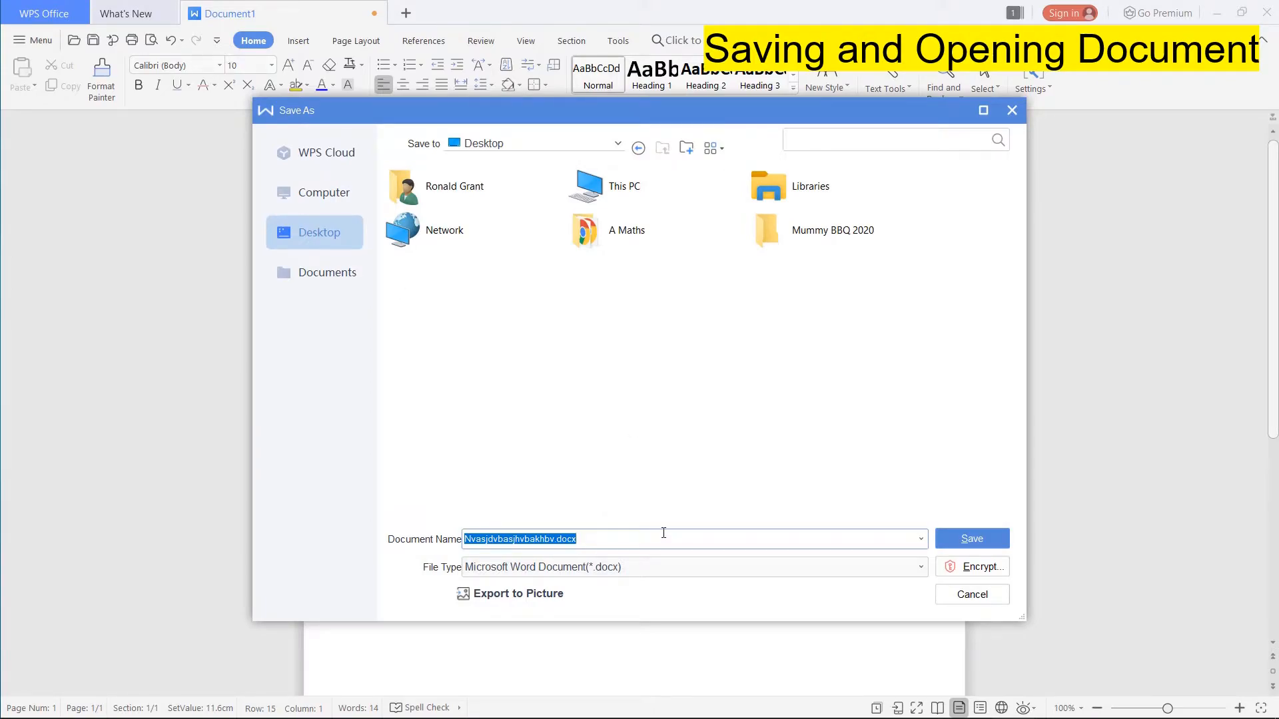
text(ovel)
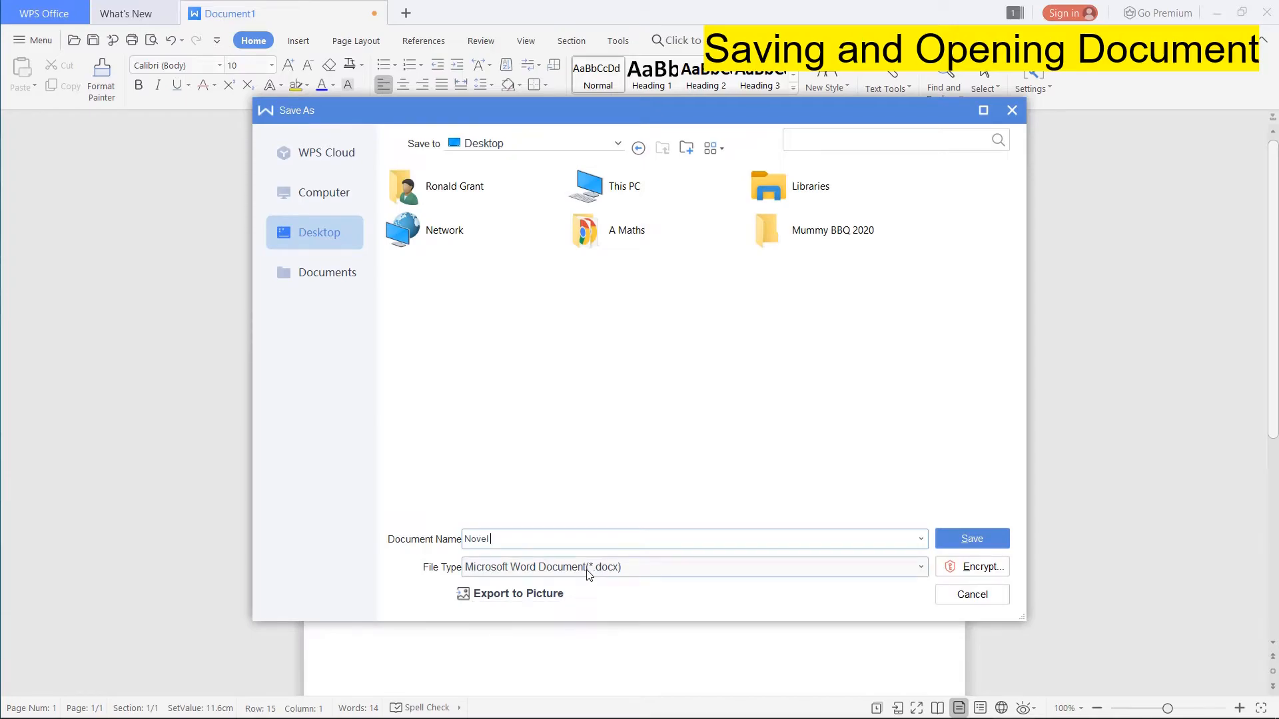
click(892, 567)
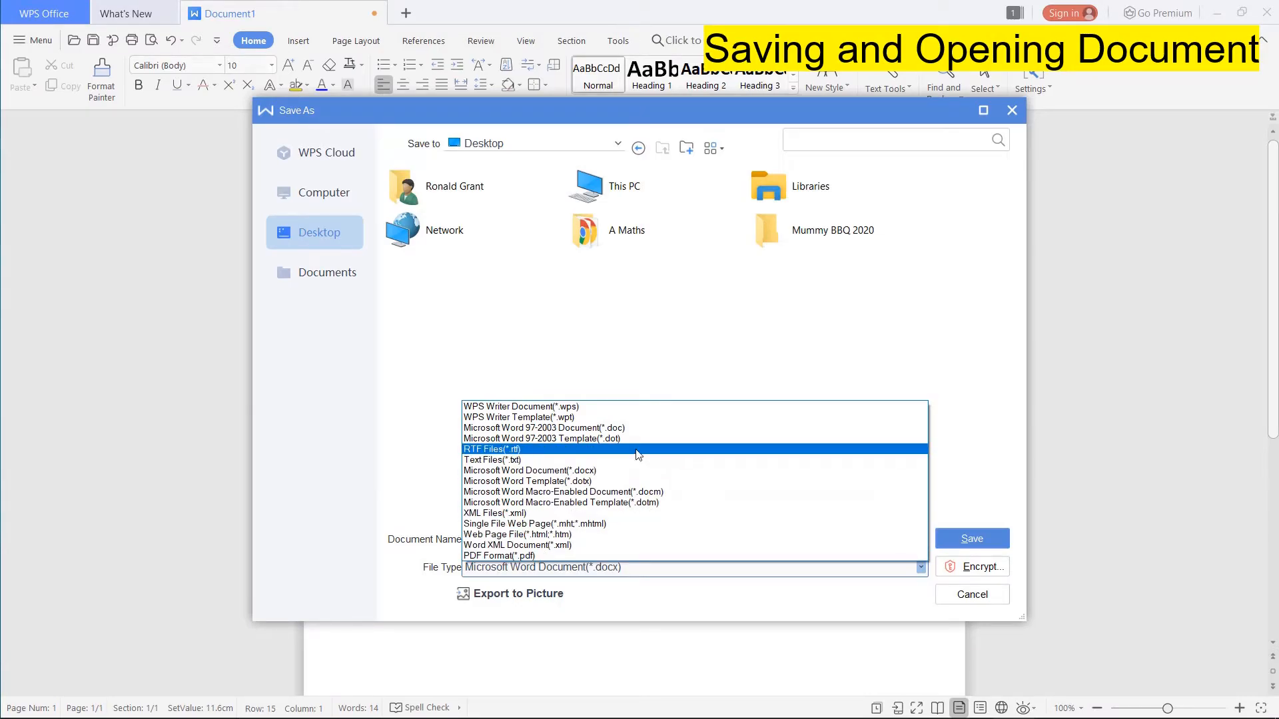
key(Escape)
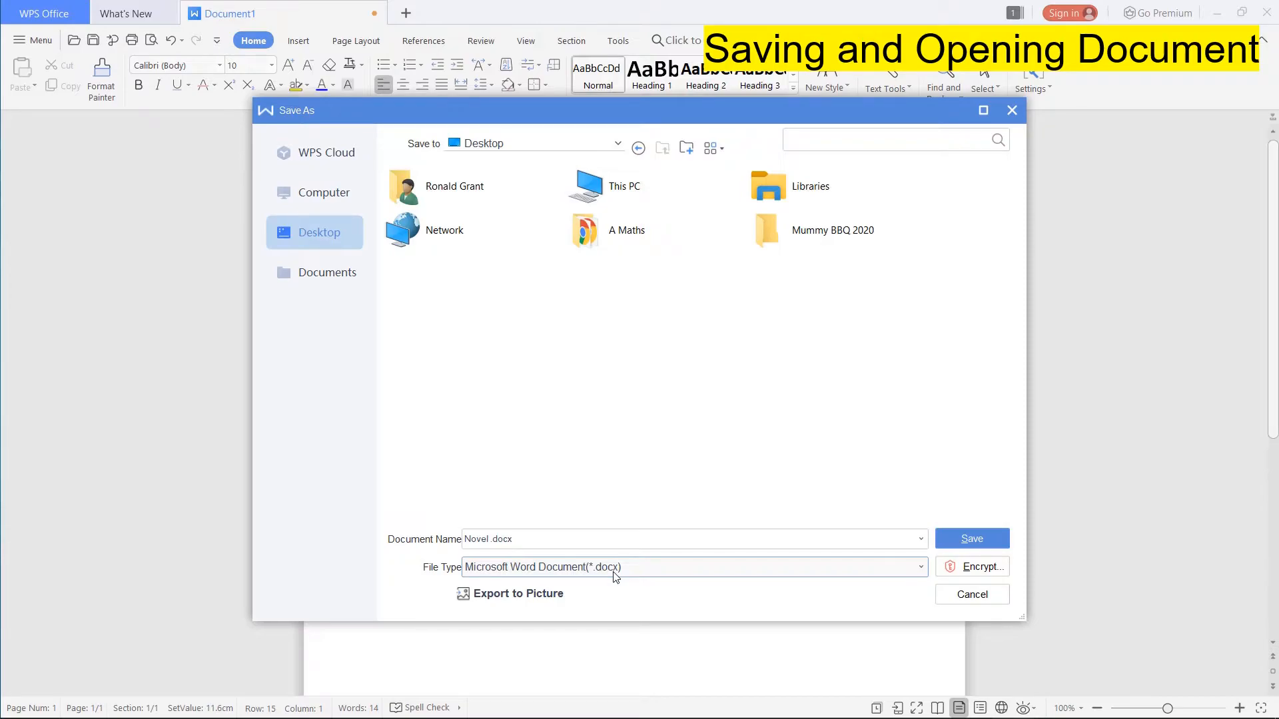
click(824, 543)
click(824, 544)
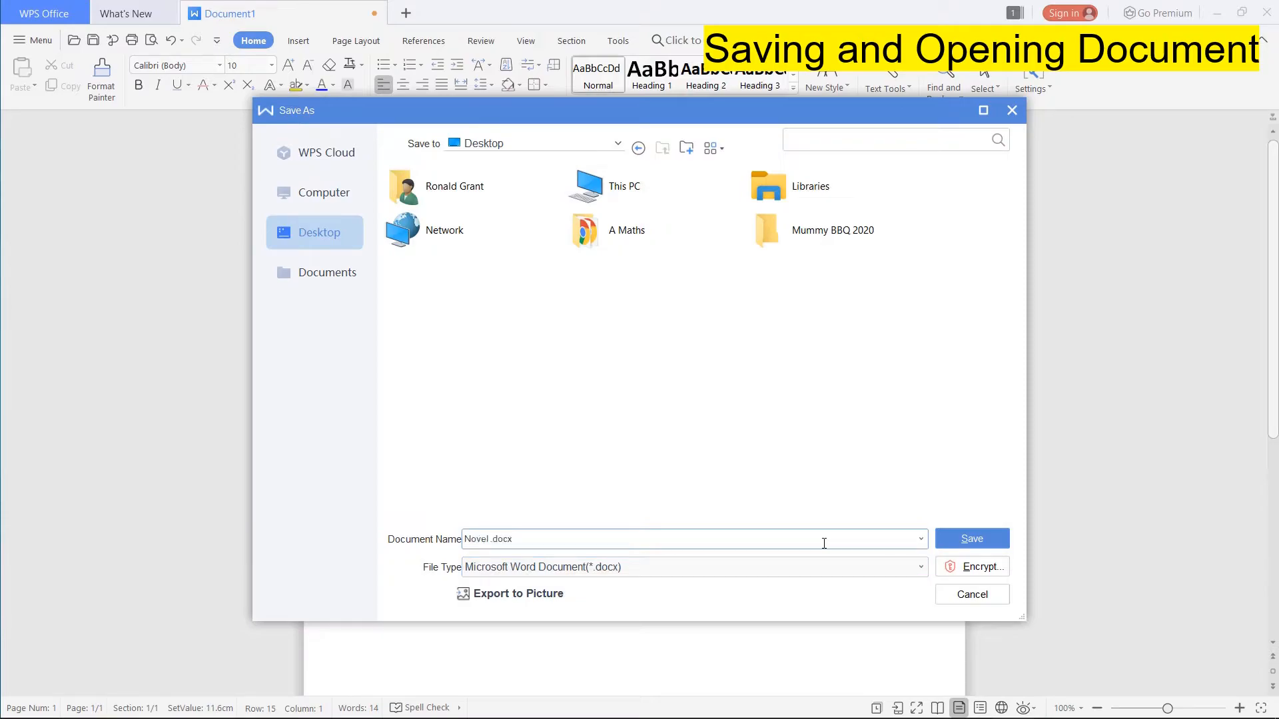
click(950, 537)
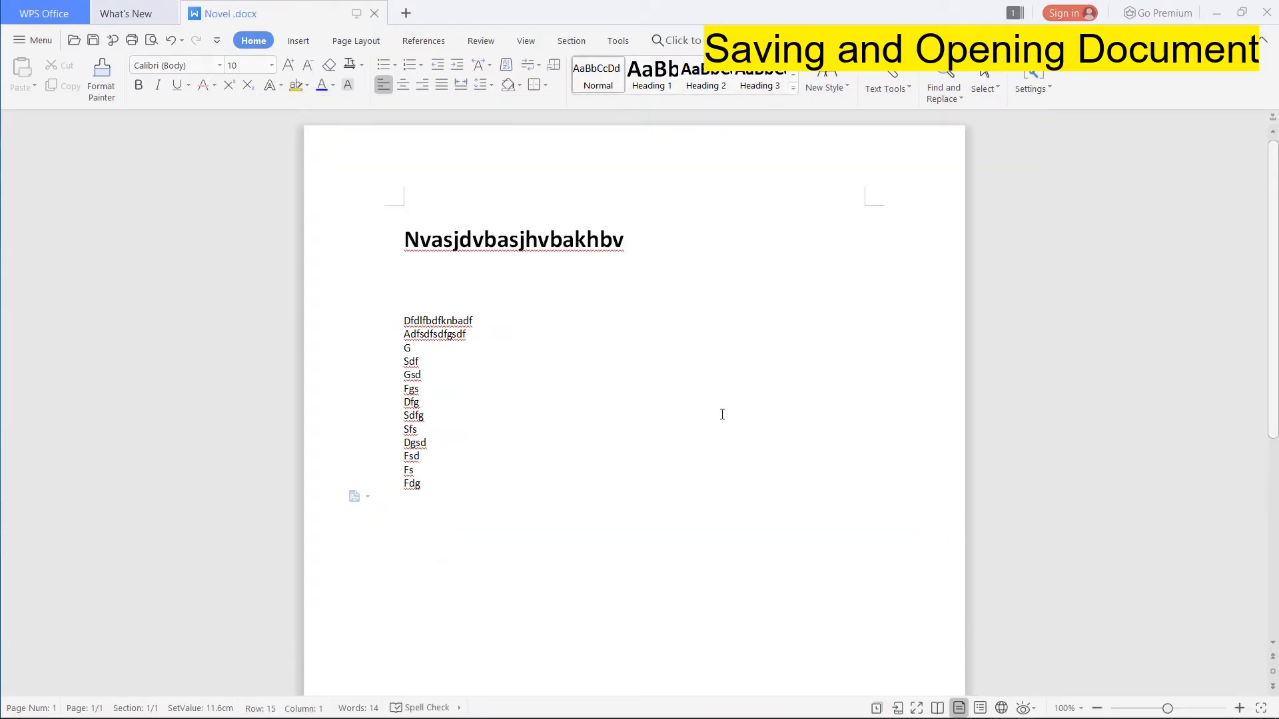
Step: Check the Windows desktop for the saved Novel file, return to WPS Office and close it
key(super+d)
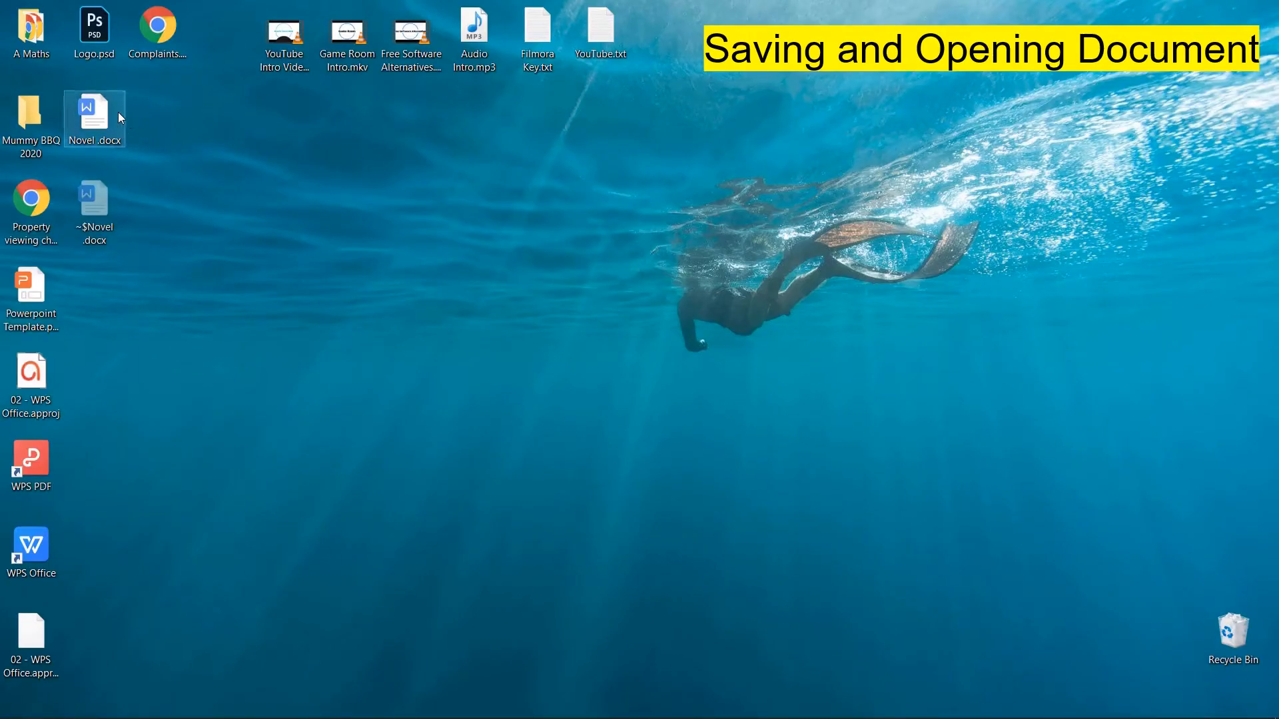
mouse_move(476, 706)
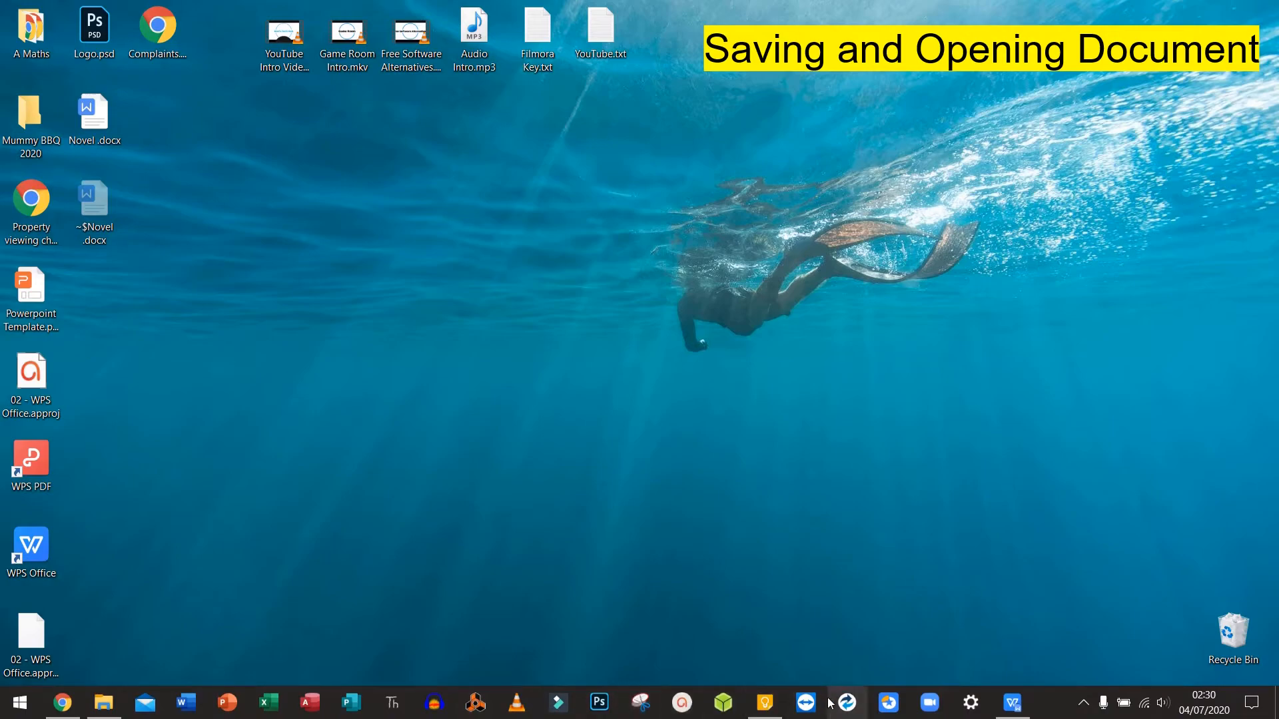
click(1010, 707)
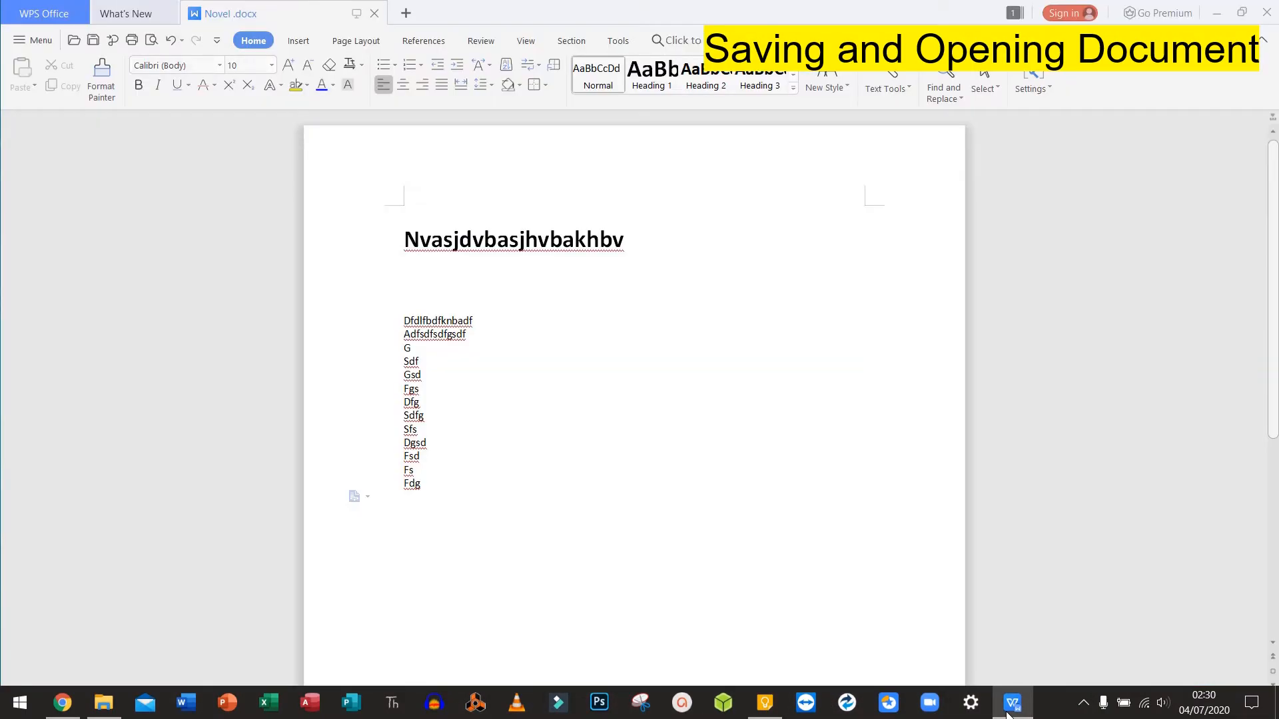
click(1267, 16)
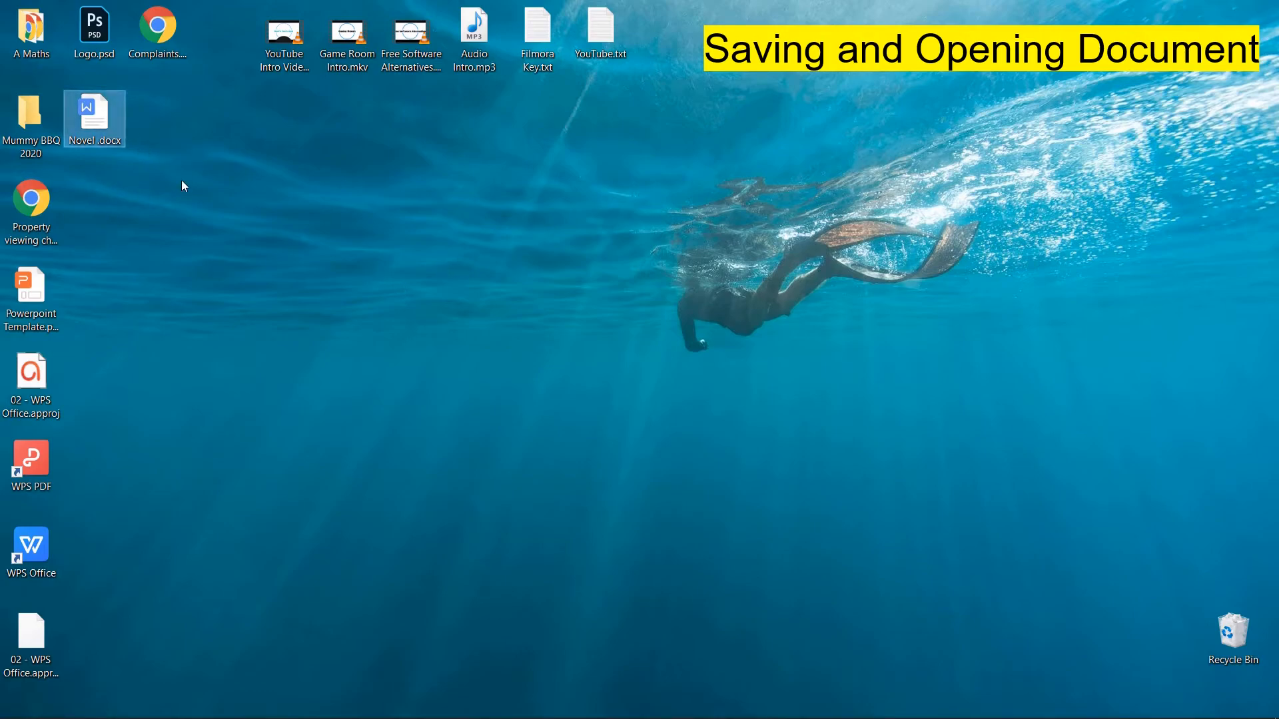
Step: Open the Novel file from the desktop with WPS Office, always using it for .docx files, and accept it as the default office software
double_click(99, 121)
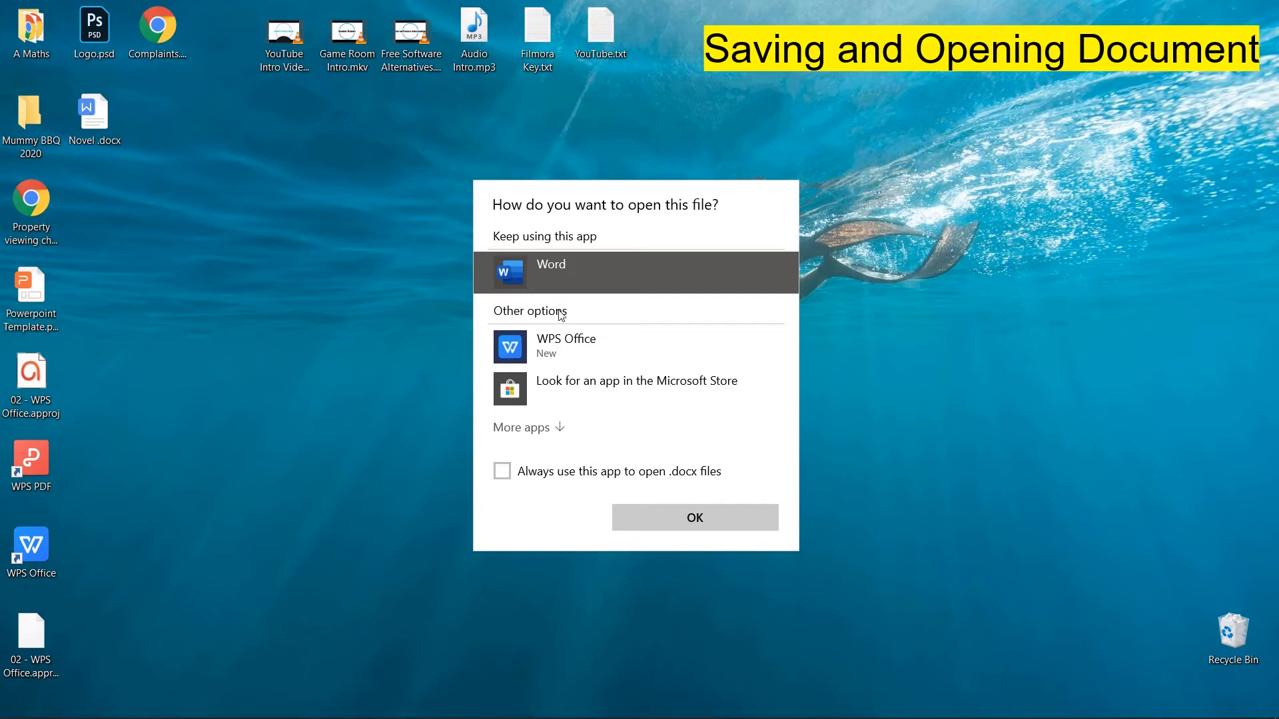
click(549, 347)
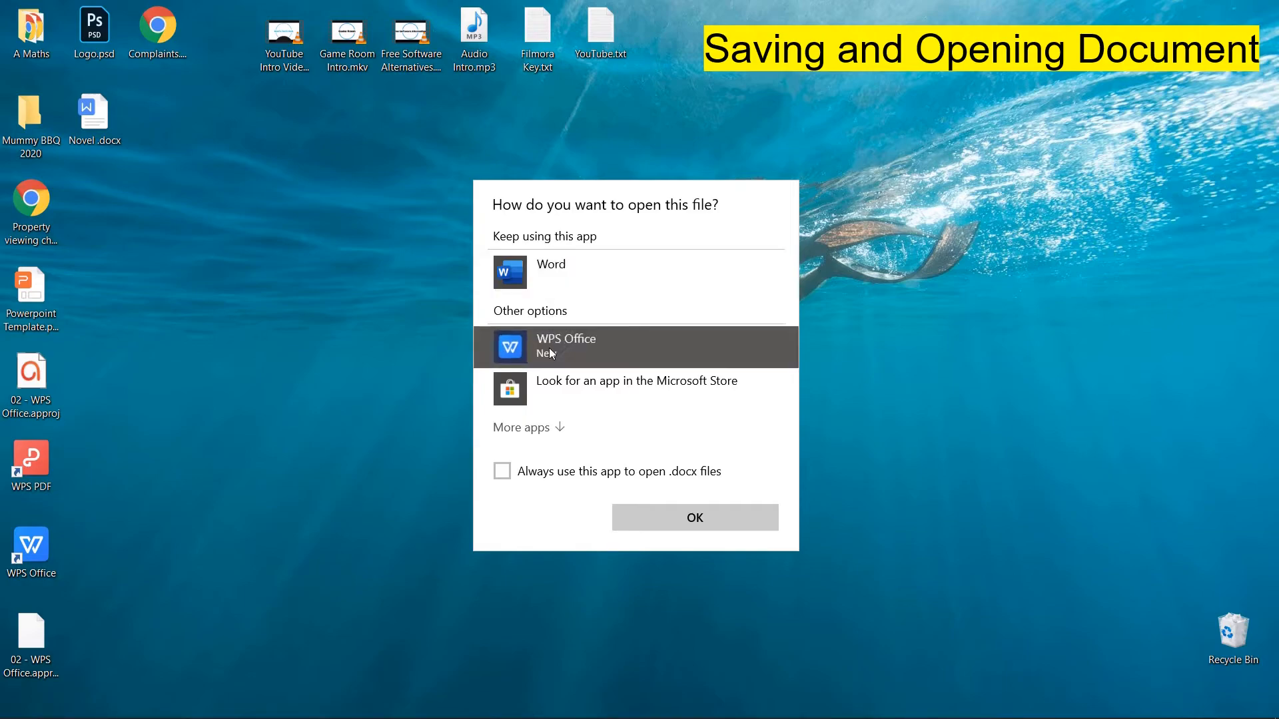
click(592, 477)
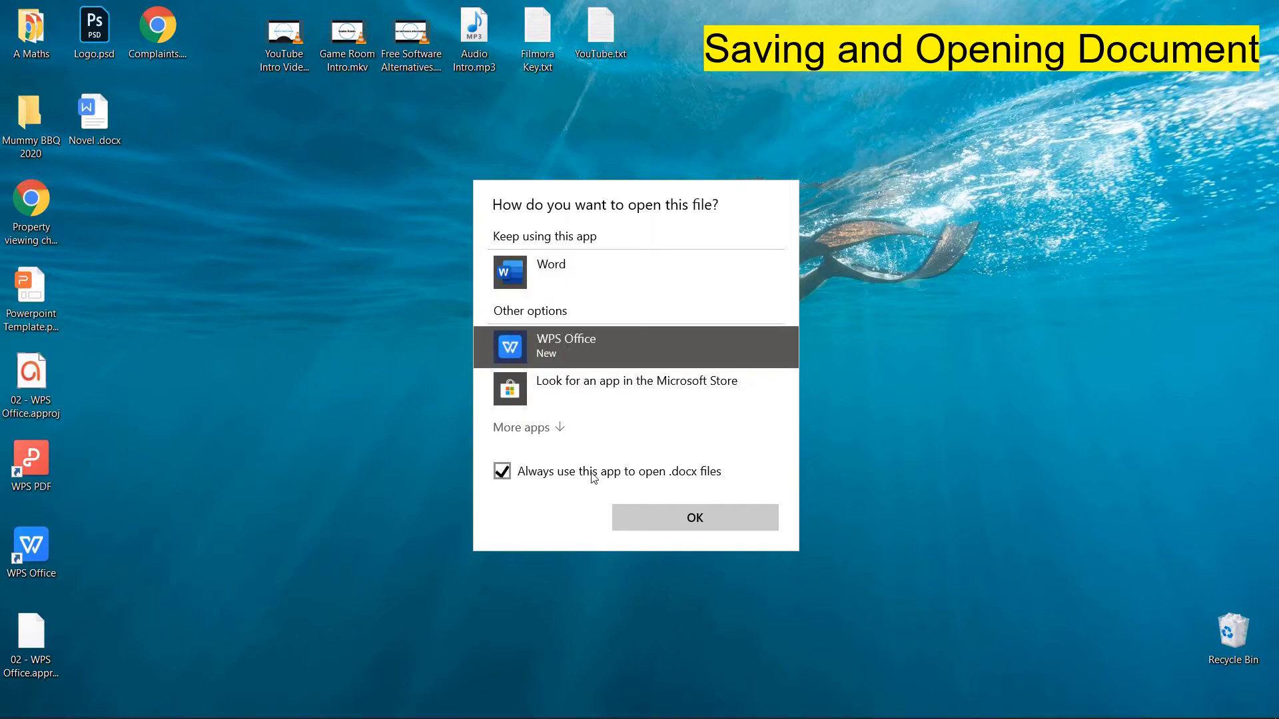
click(671, 513)
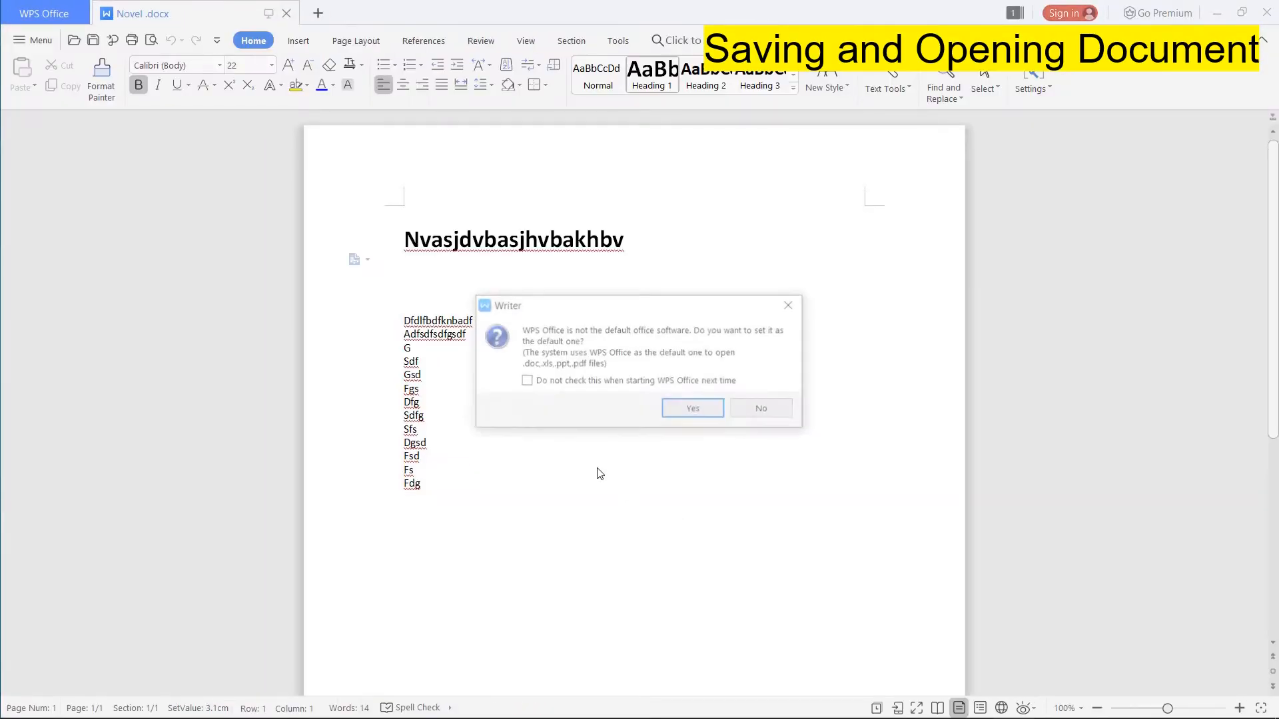
click(692, 409)
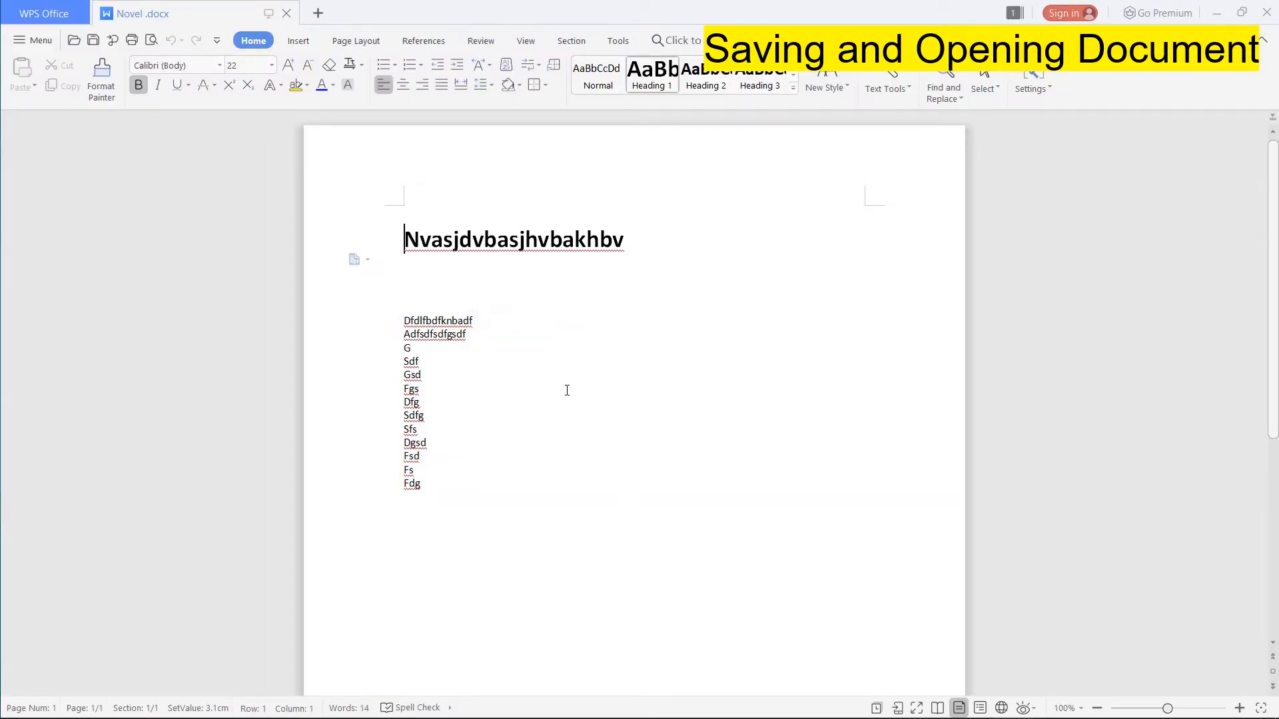
click(523, 381)
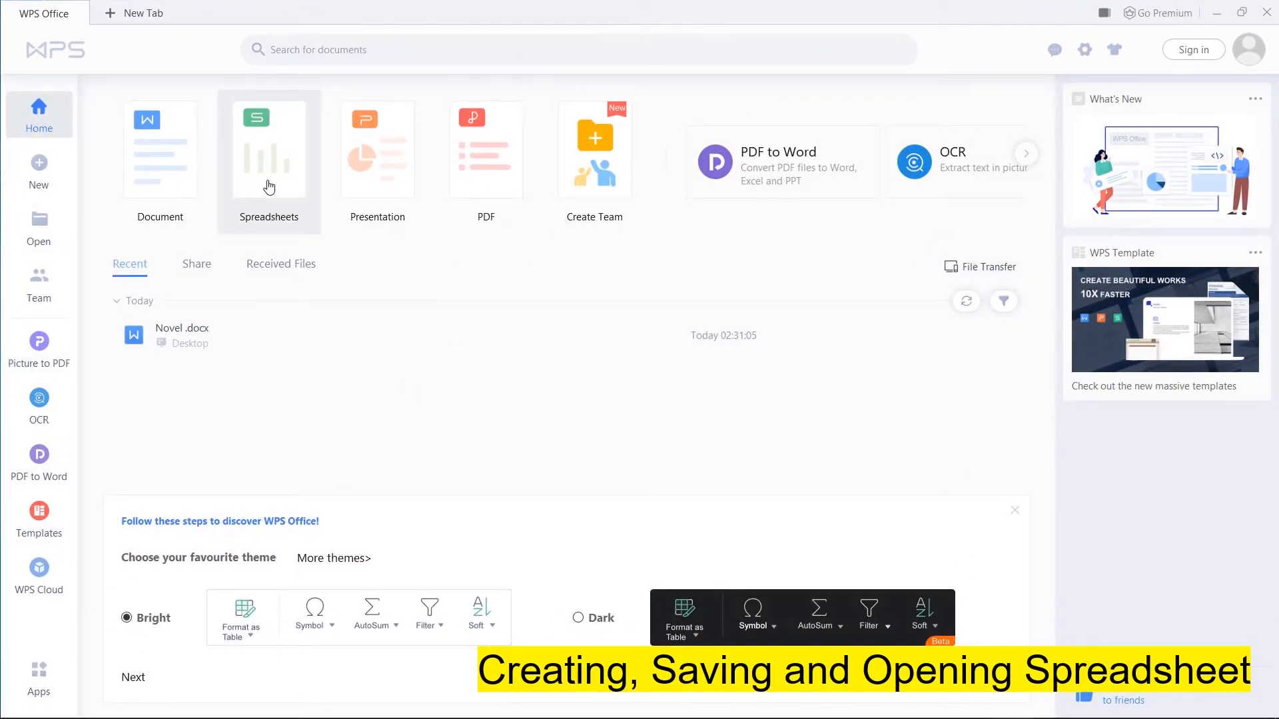
Step: Create a blank spreadsheet, accept WPS Office as the default office software and disable that check for future starts
click(269, 188)
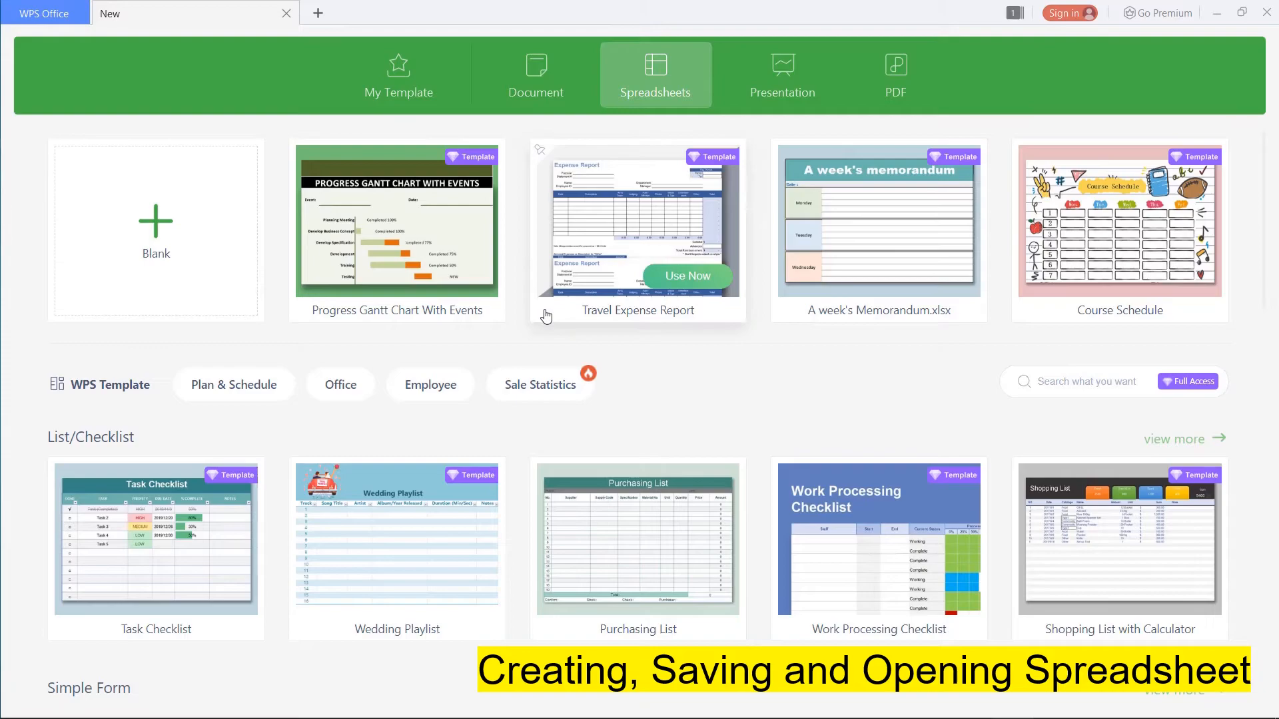
click(154, 233)
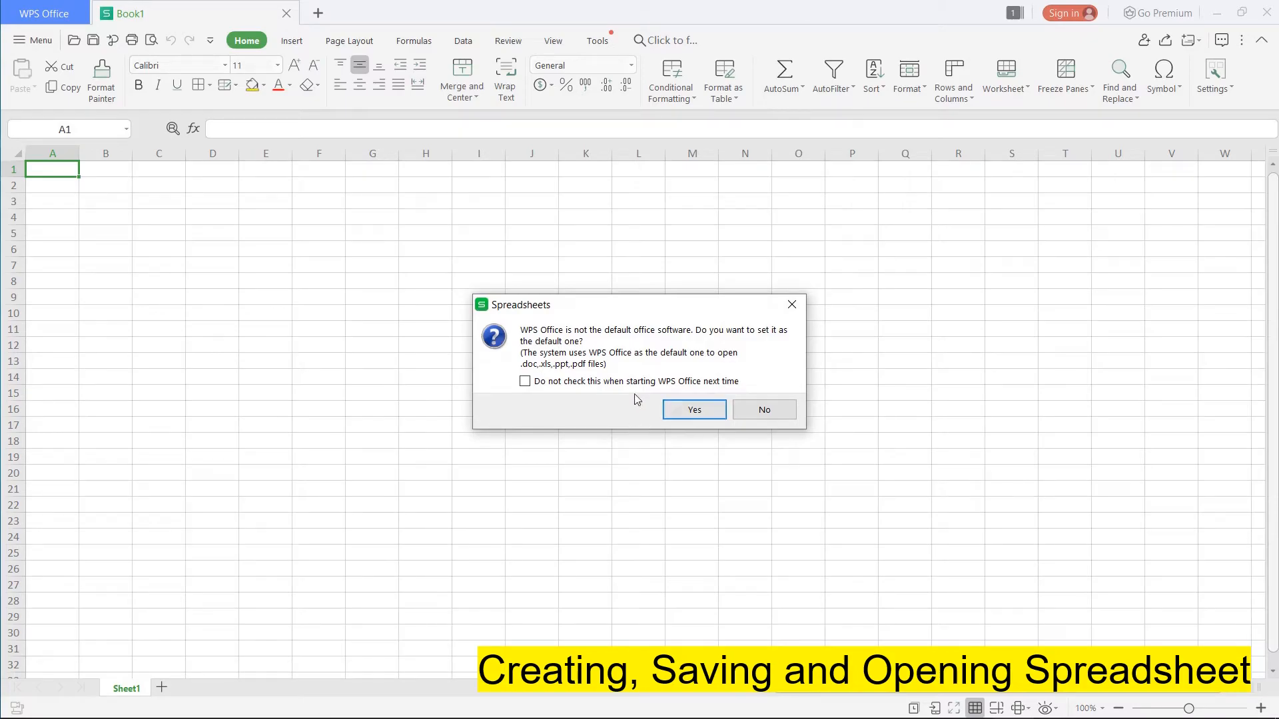
click(525, 381)
click(676, 413)
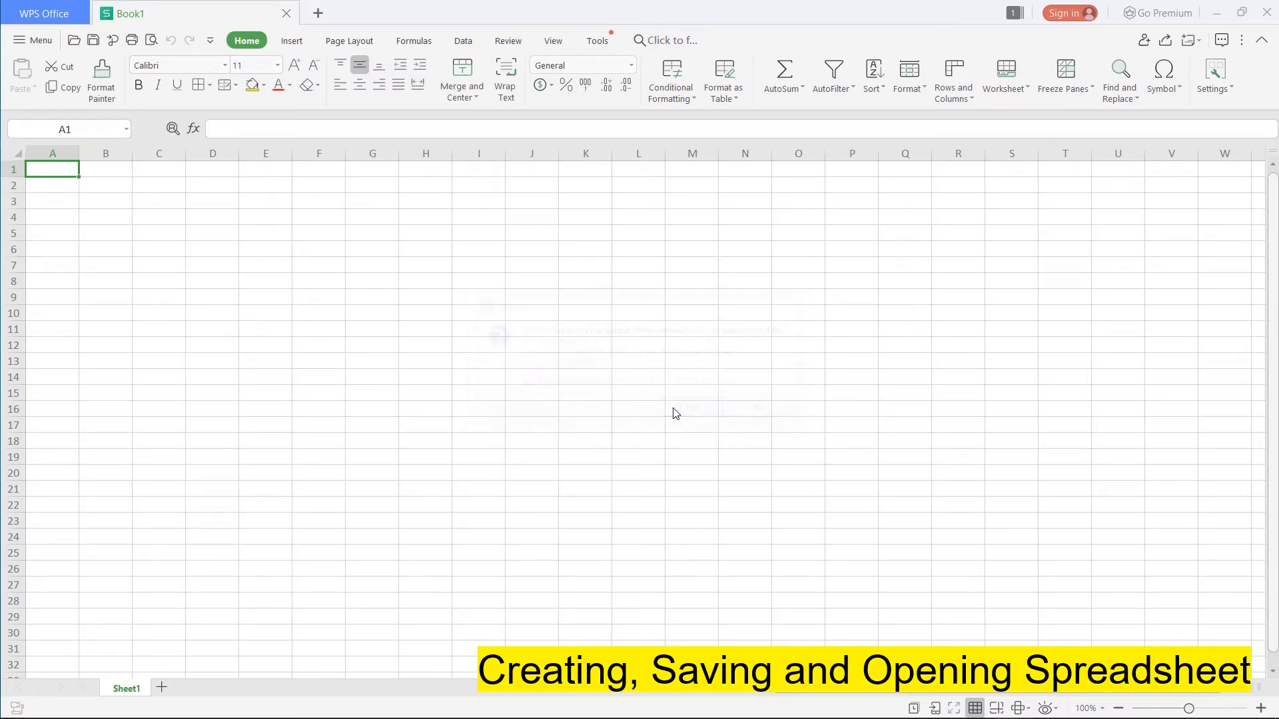
Step: Dismiss the Windows default apps settings and enter the headers Name in B2, Price in C2 and Total in E2
click(93, 193)
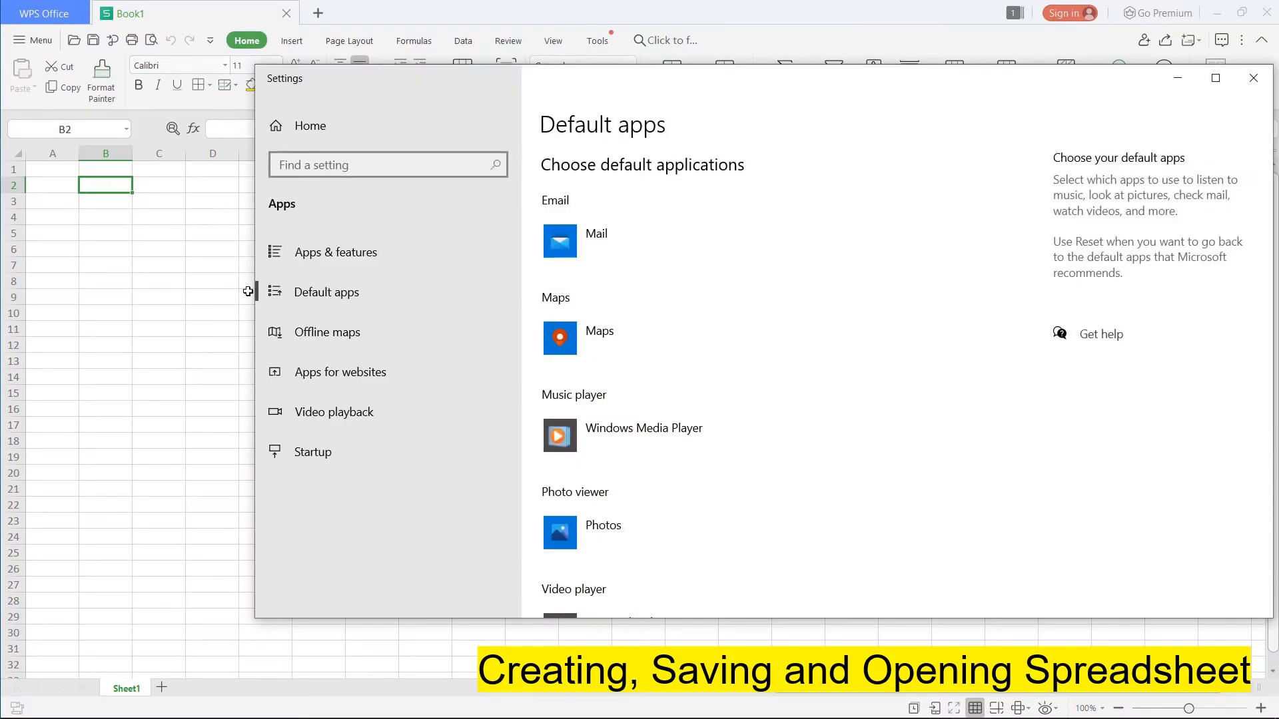
click(248, 291)
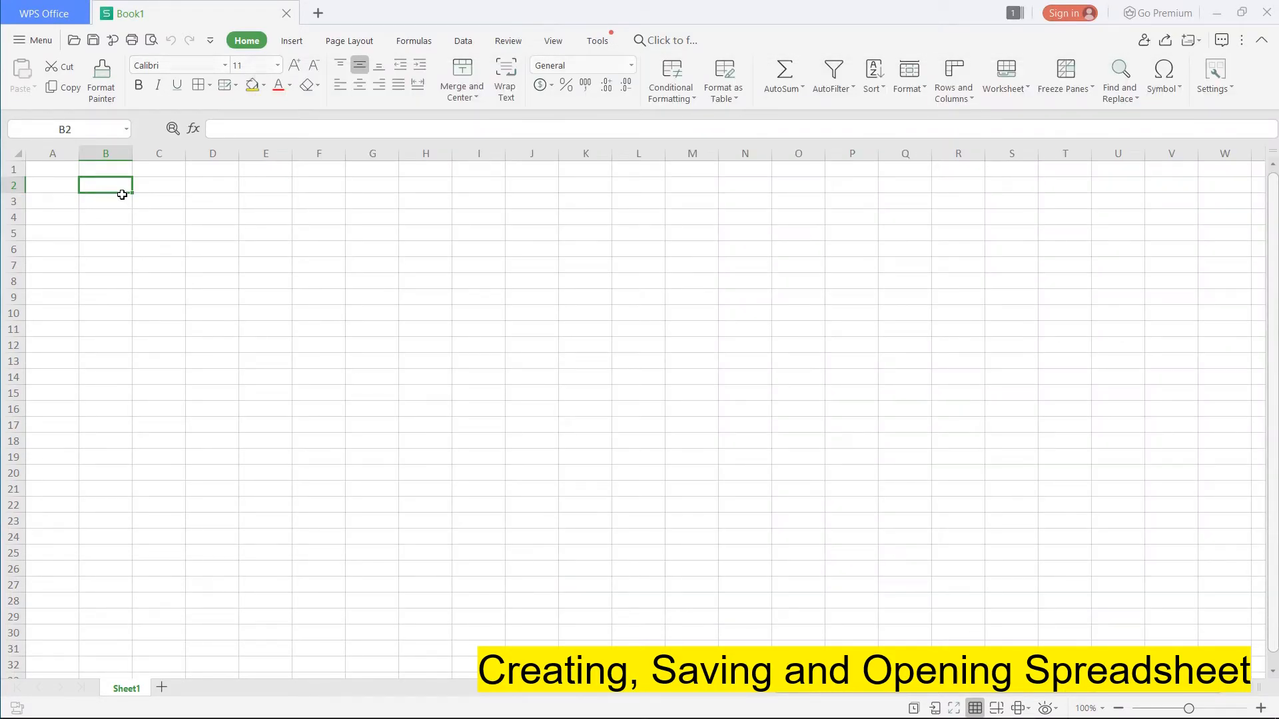
text(Name)
key(Tab)
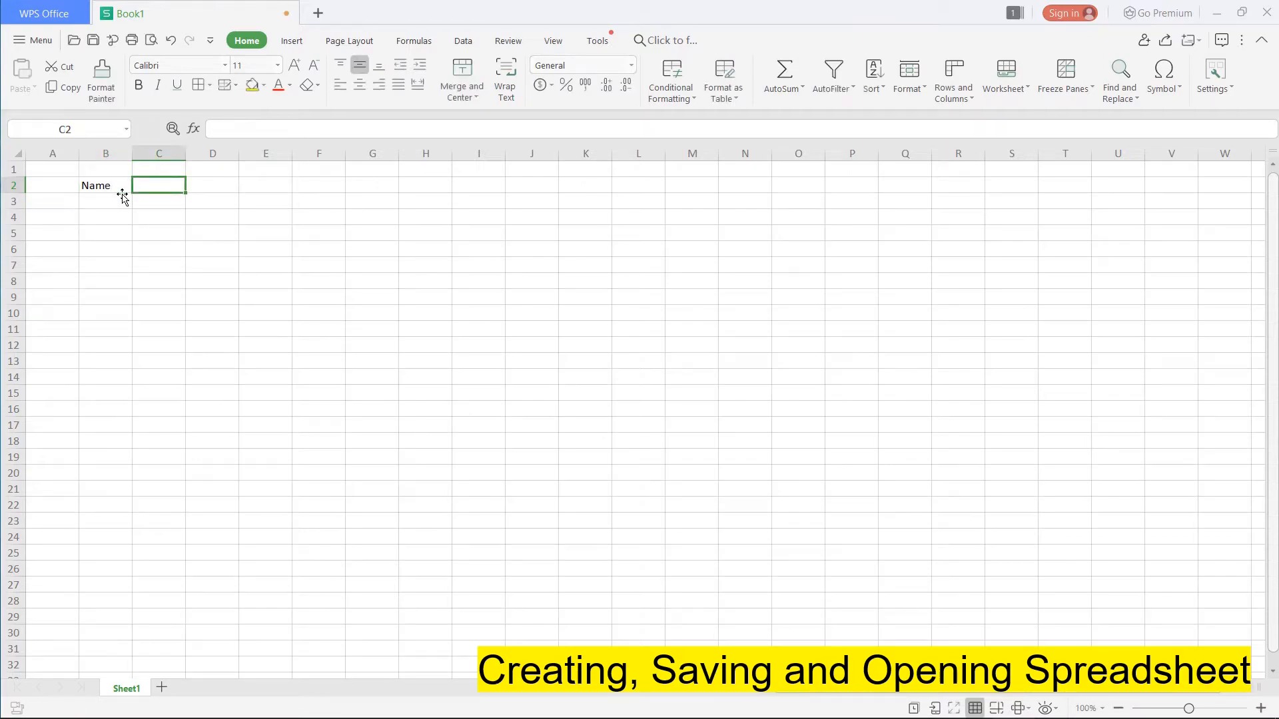
text(Price)
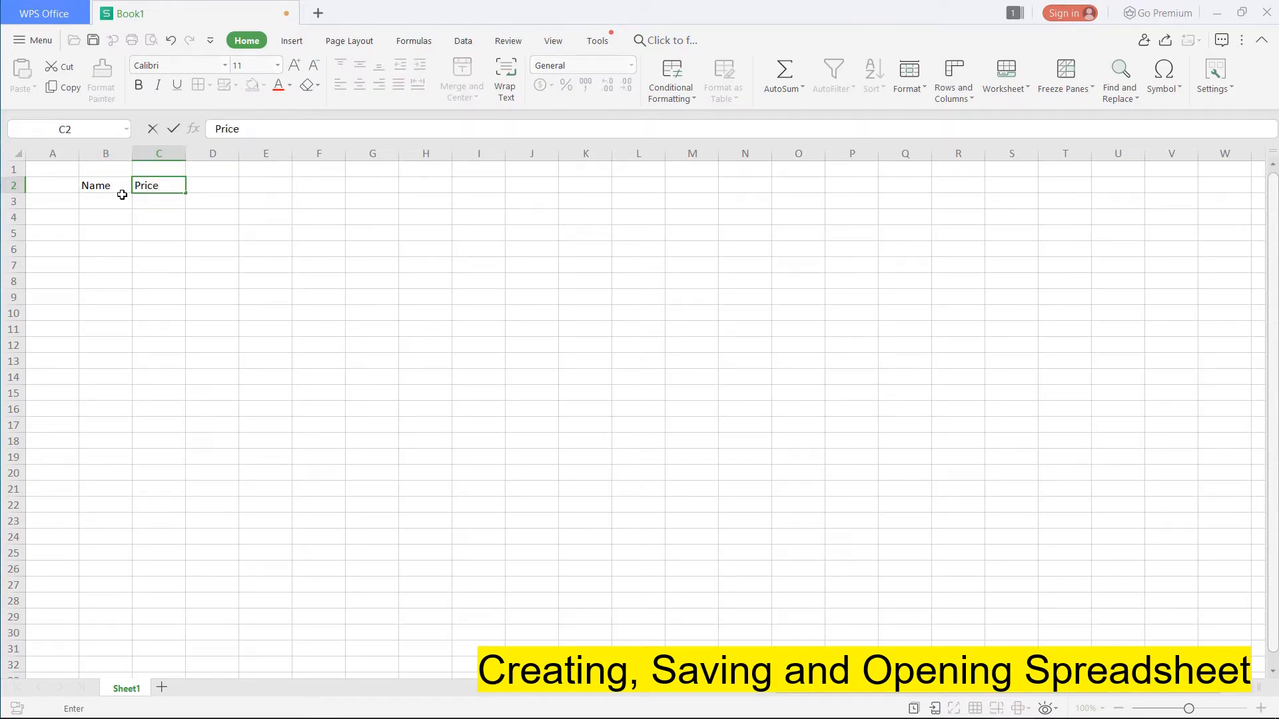
key(Tab)
key(Tab)
text(Total)
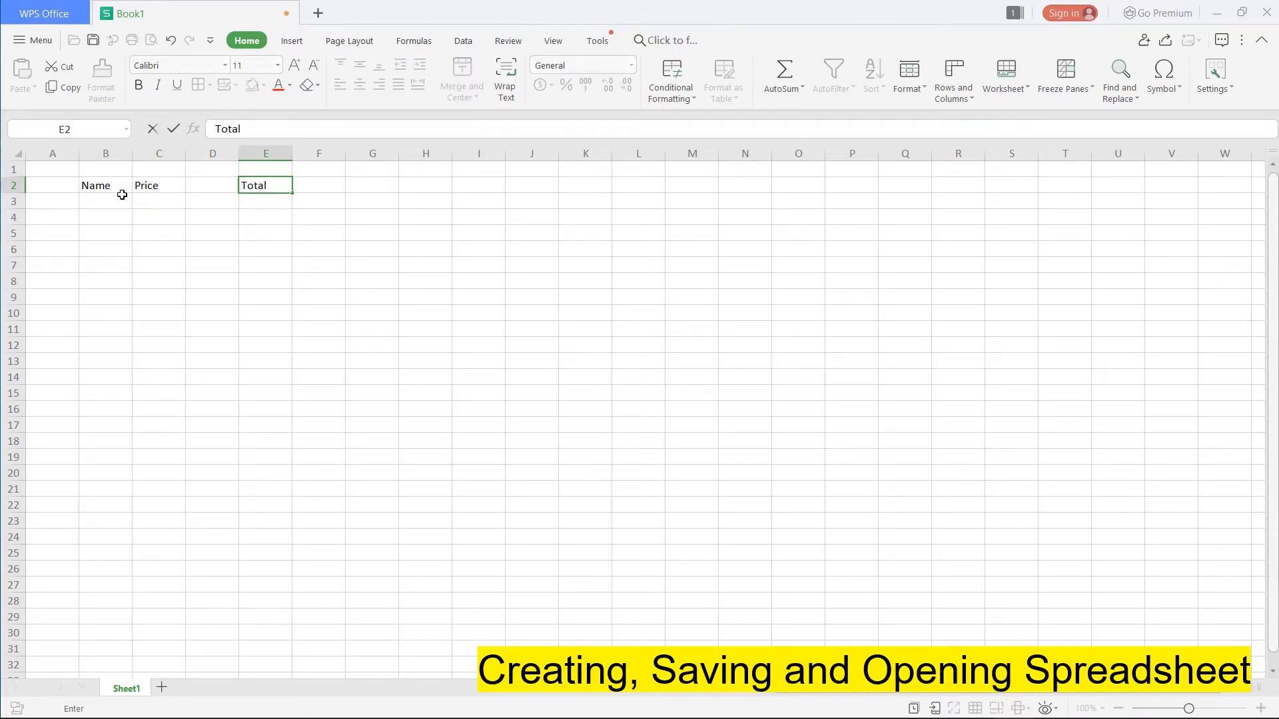
key(Return)
Step: Enter the names A, B, C and D in cells B3 to B6 under the Name header
click(122, 195)
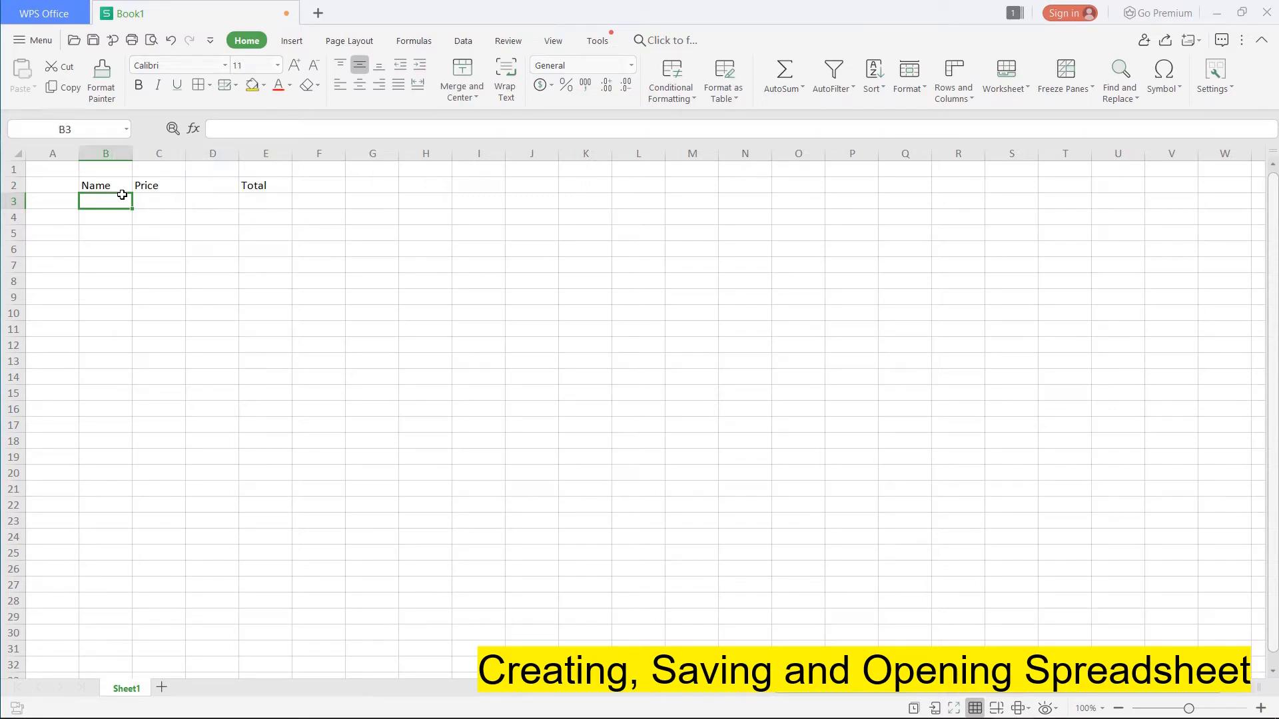
text(N)
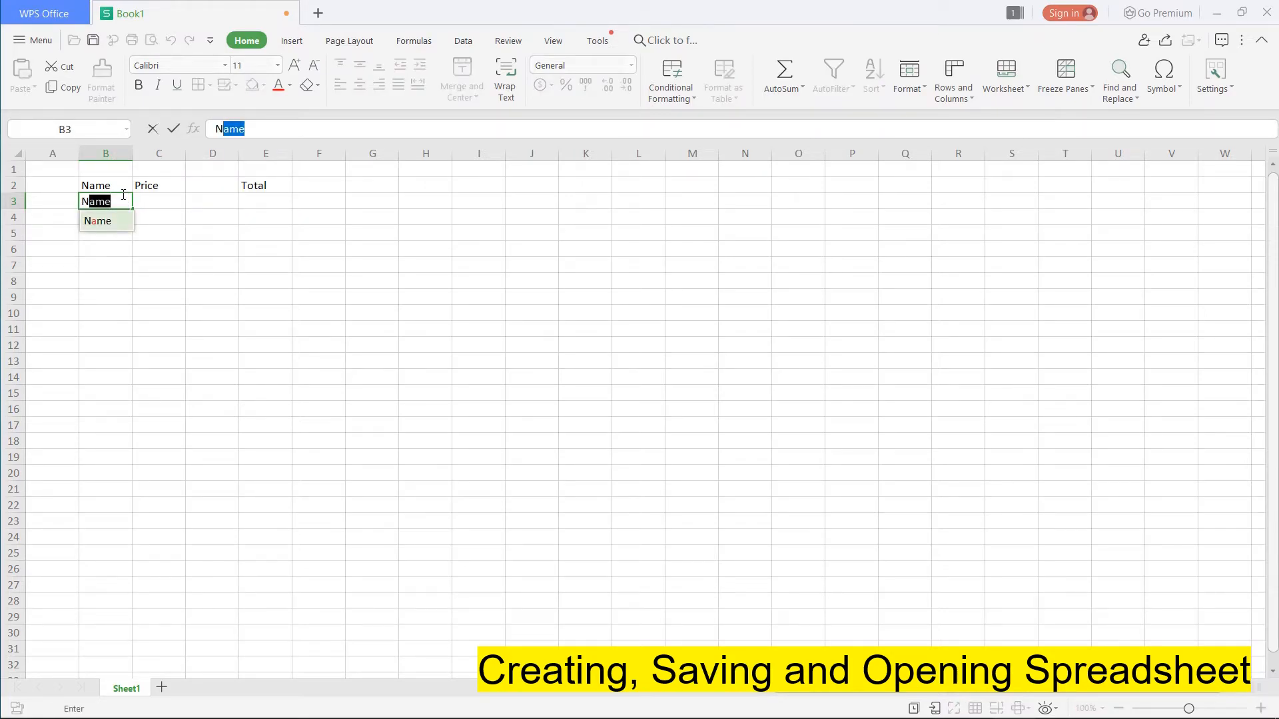
key(BackSpace)
key(BackSpace)
text(A)
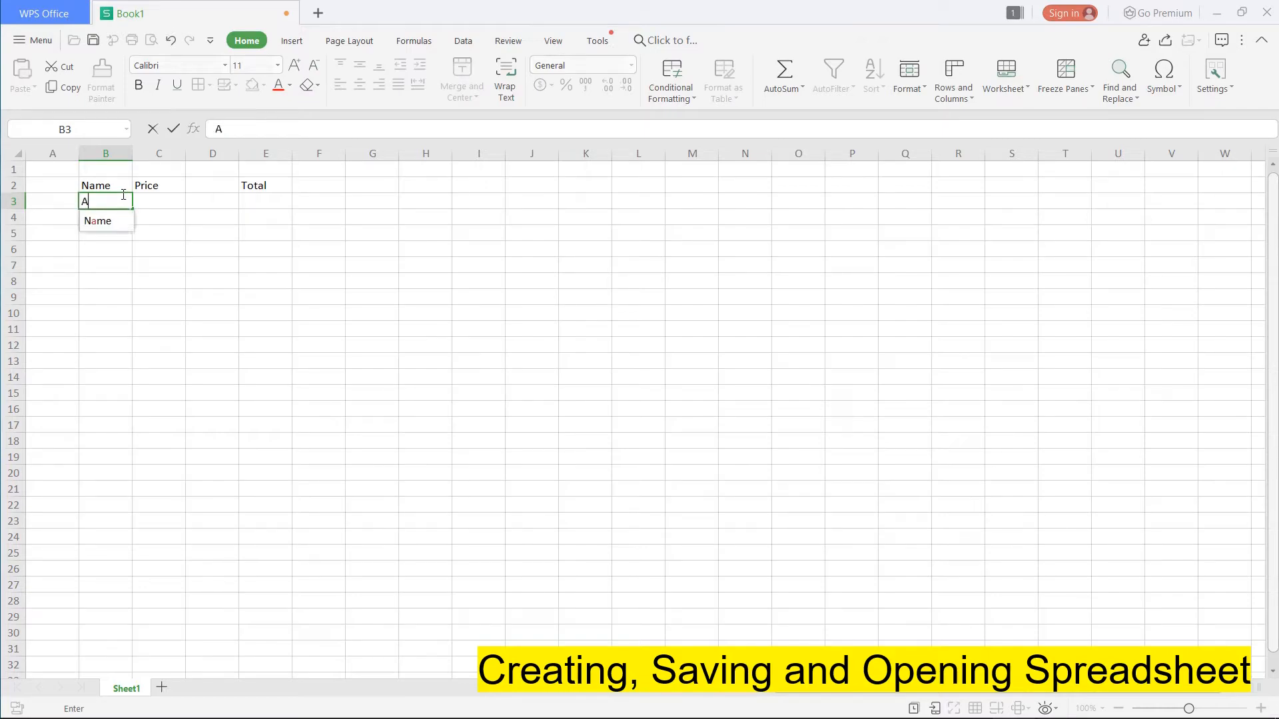
key(Return)
text(B)
key(Return)
text(C)
key(Return)
text(D)
key(Return)
Step: Enter the prices 10, 20, 30 and 40 in cells C3 to C6 under the Price header
key(Up)
key(Up)
key(Up)
key(Up)
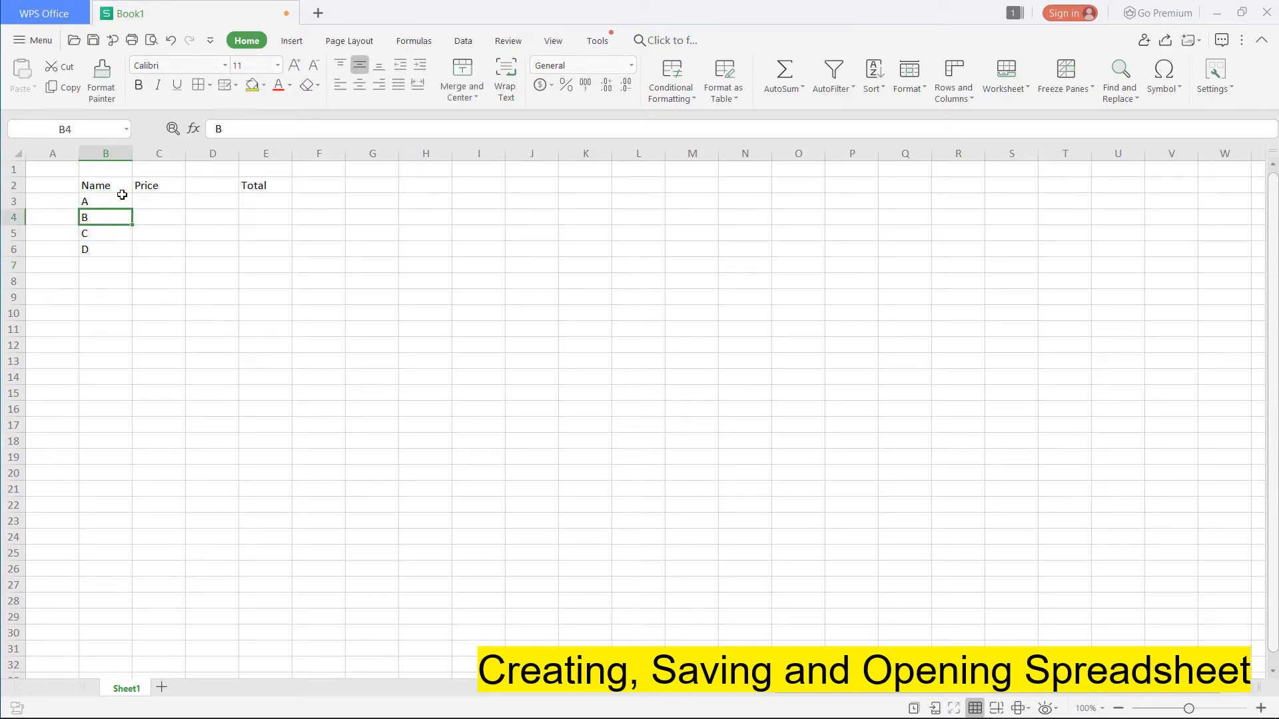
key(Right)
text(10)
key(Return)
text(20)
key(Return)
text(30)
key(Return)
text(40)
key(Return)
Step: Enter a SUM formula over C3:C6 in cell E3 under the Total header and check it in the formula bar
key(Up)
key(Up)
key(Up)
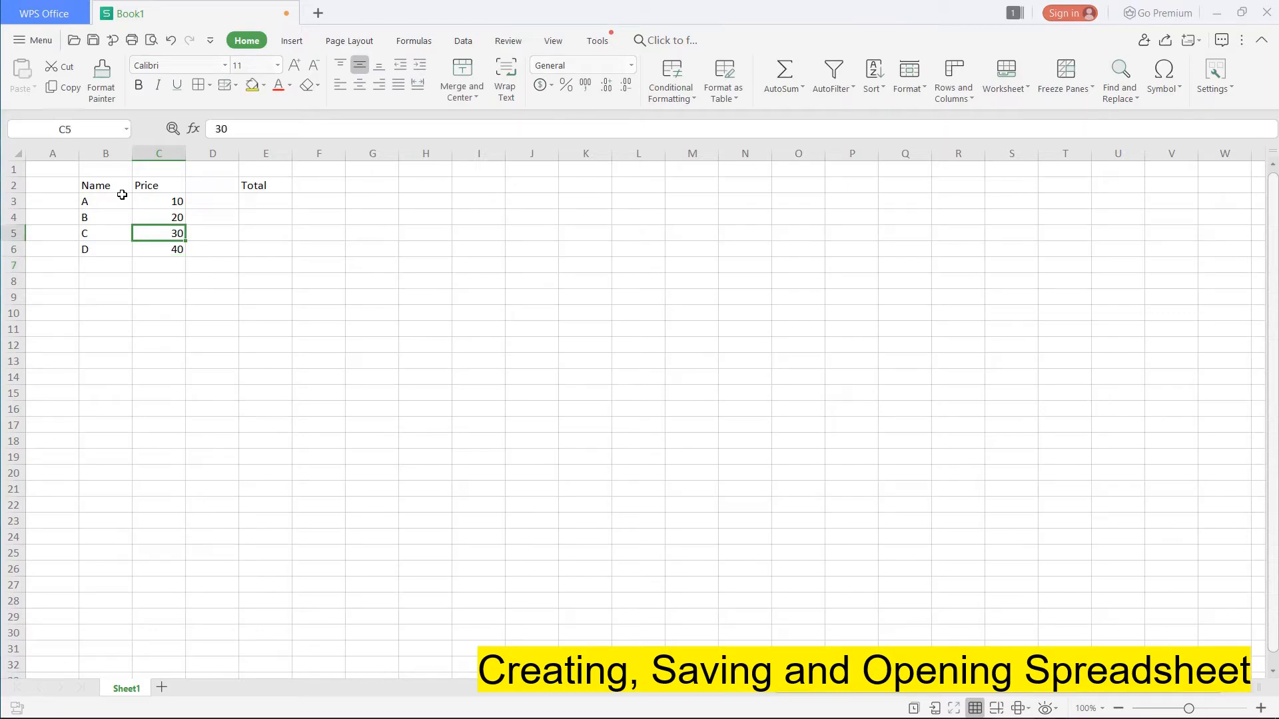
key(Right)
key(Right)
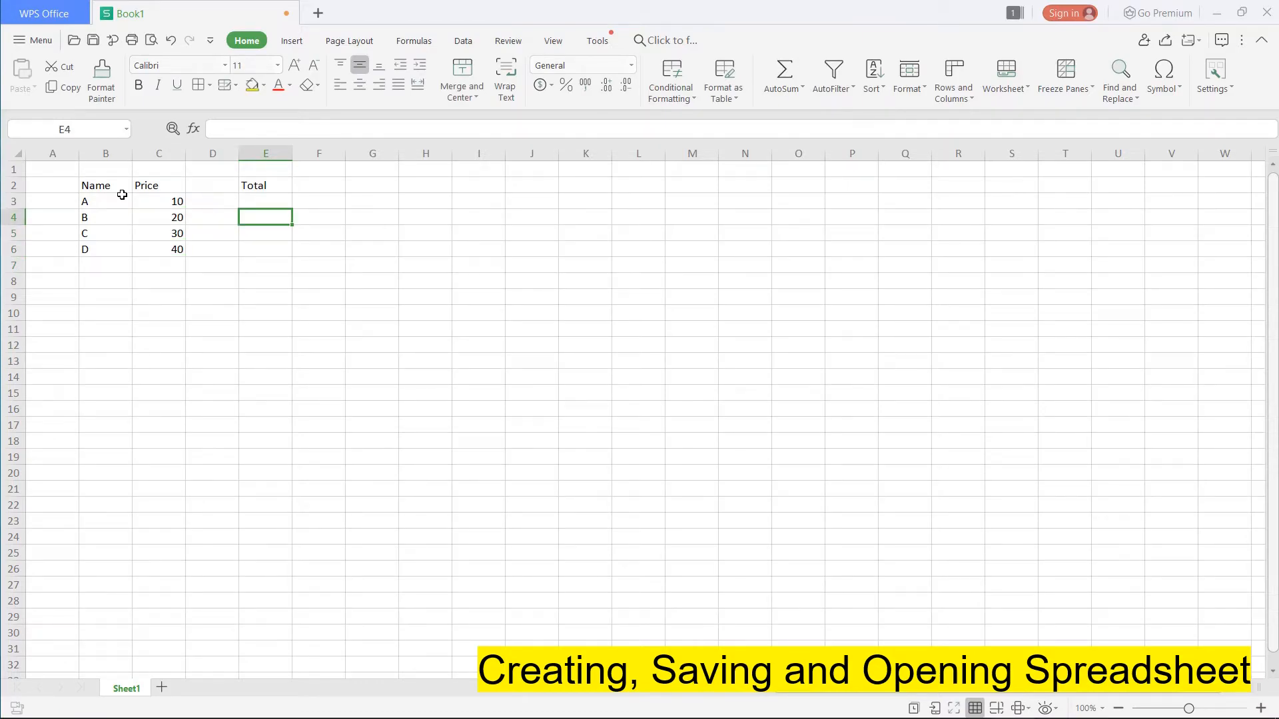
key(Up)
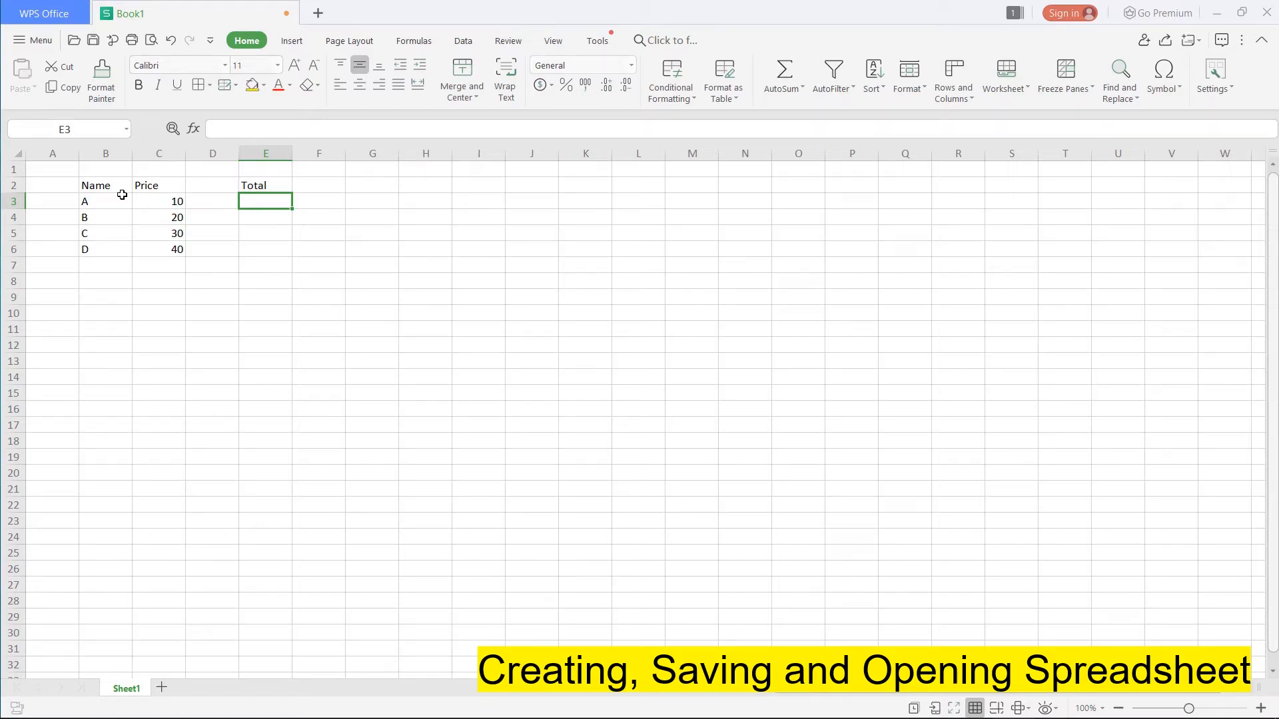
text(=)
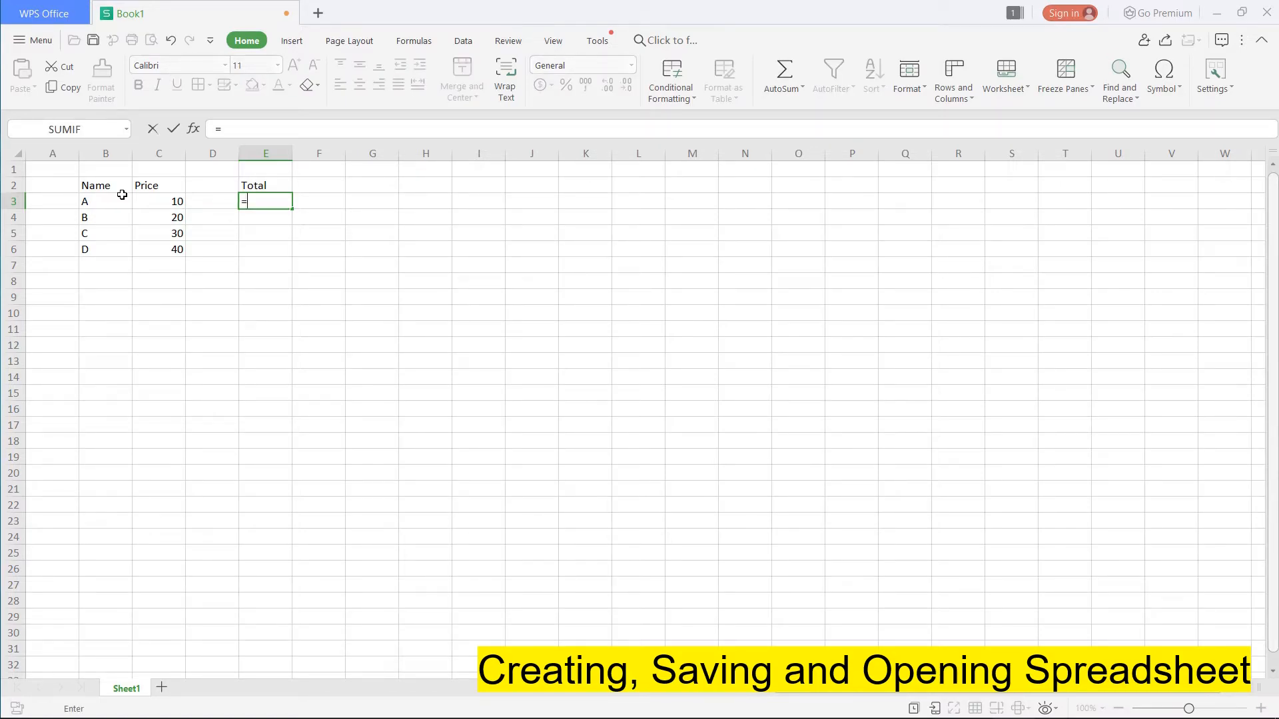
text(su)
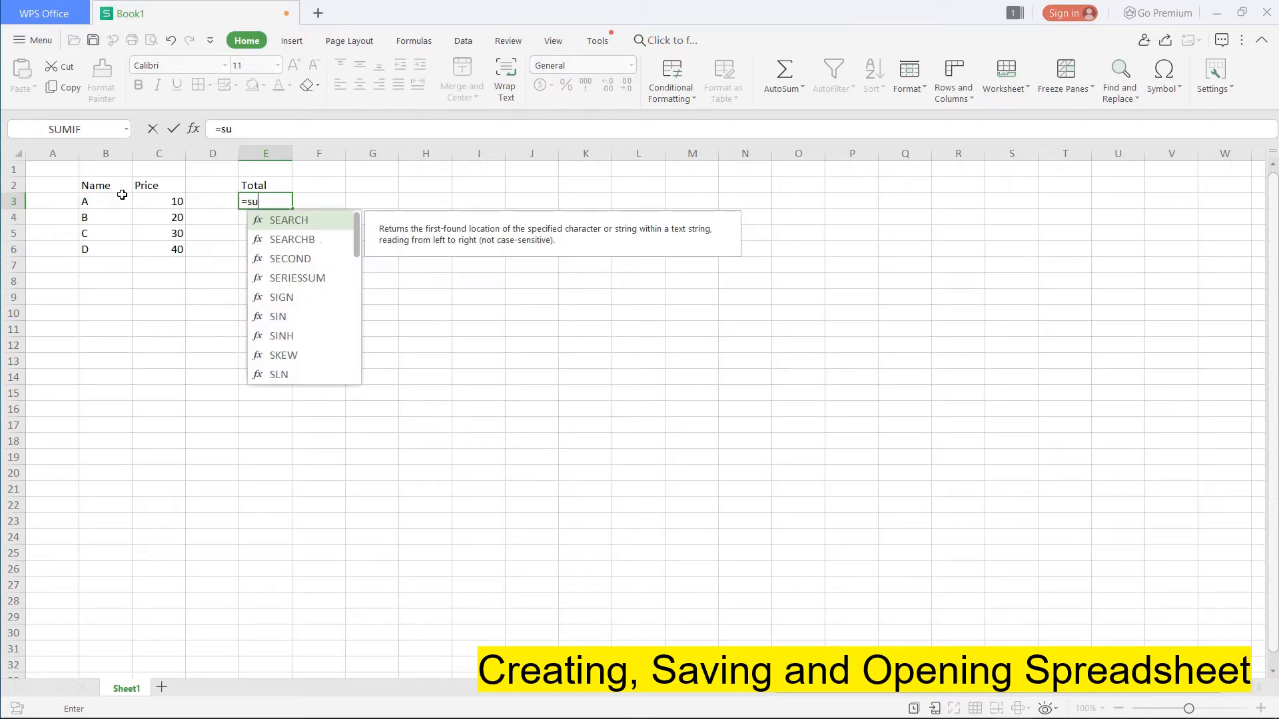
text(m()
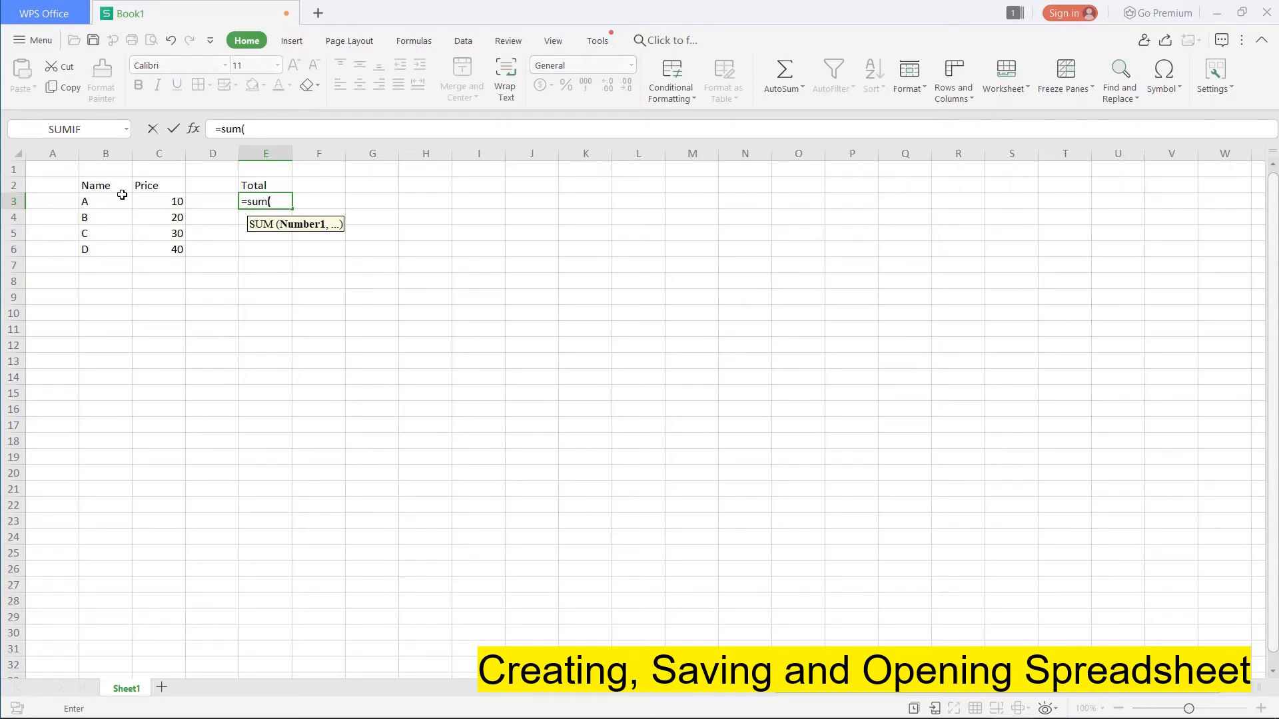
drag(152, 204, 153, 248)
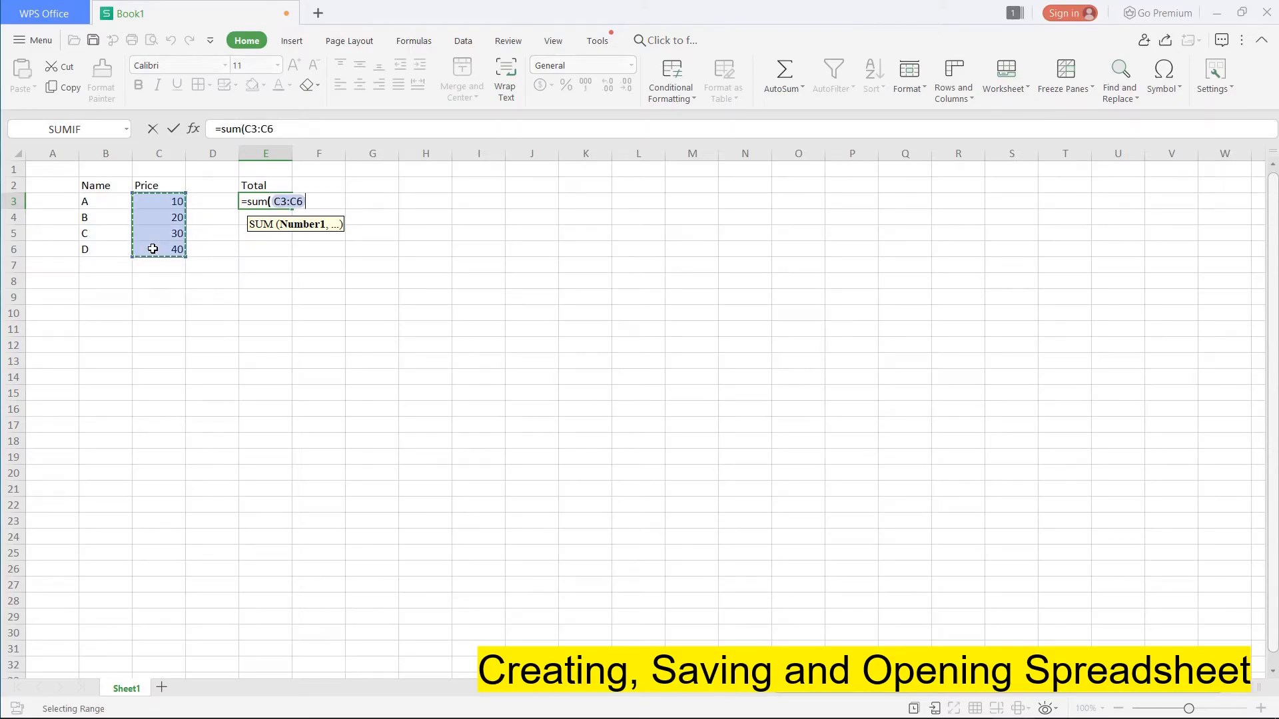
key(Return)
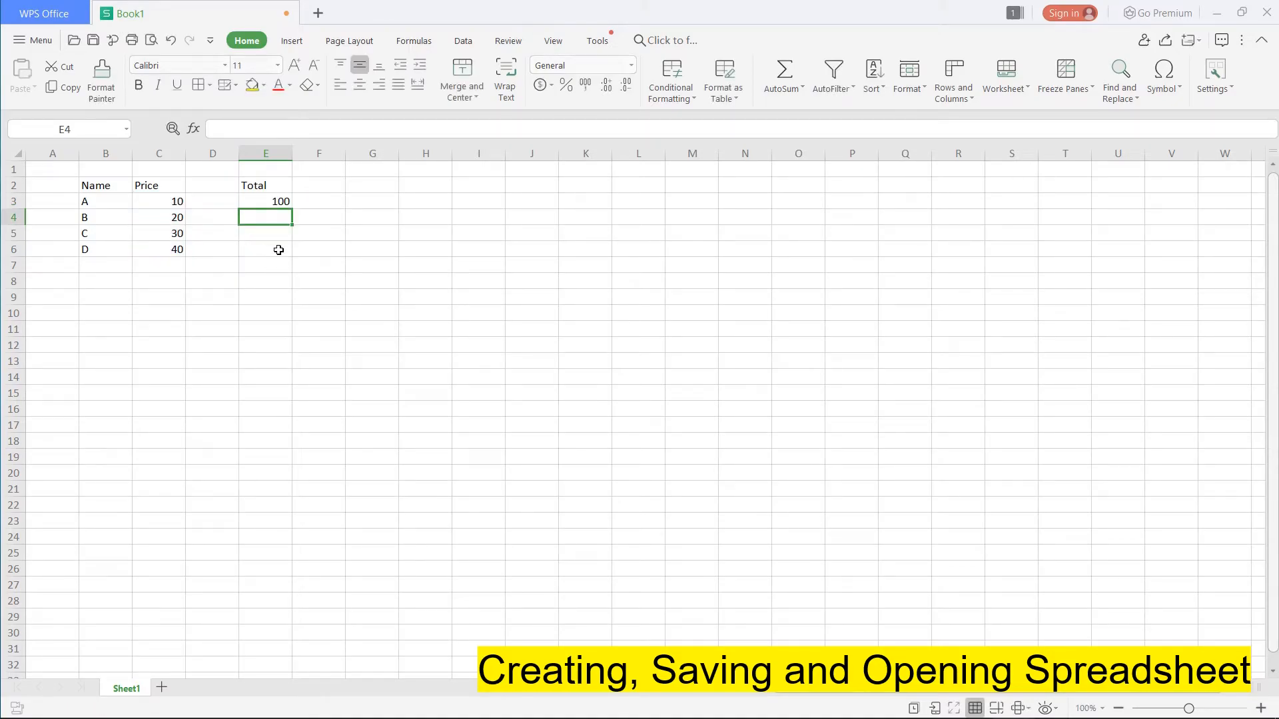
click(259, 203)
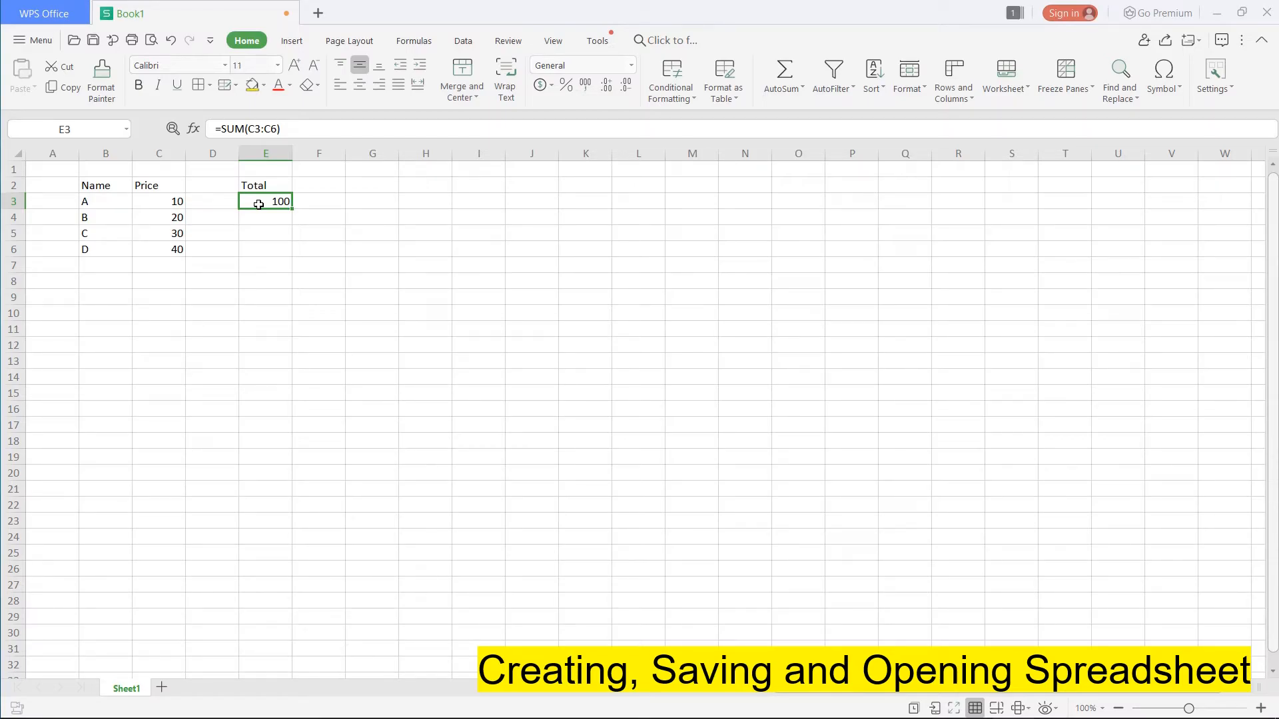
Step: Enter the formula =C6*10 in cell E6 and reselect the cell to review it
click(258, 254)
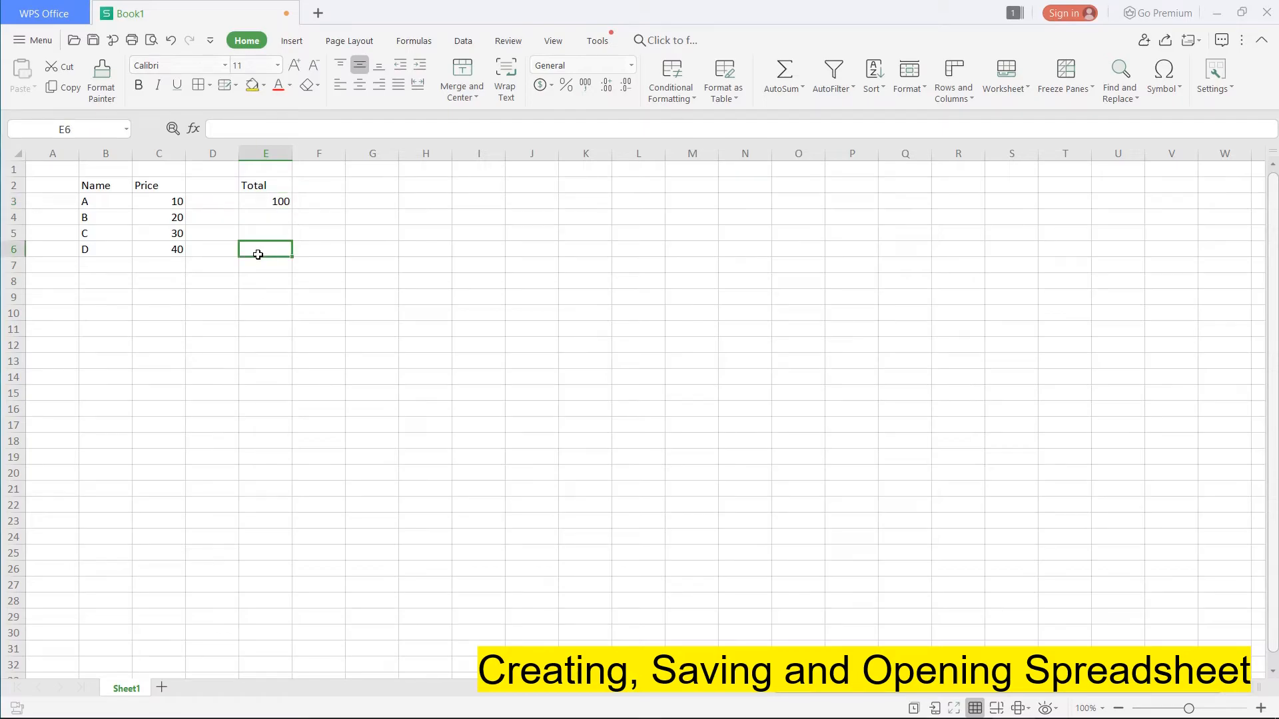
text(=)
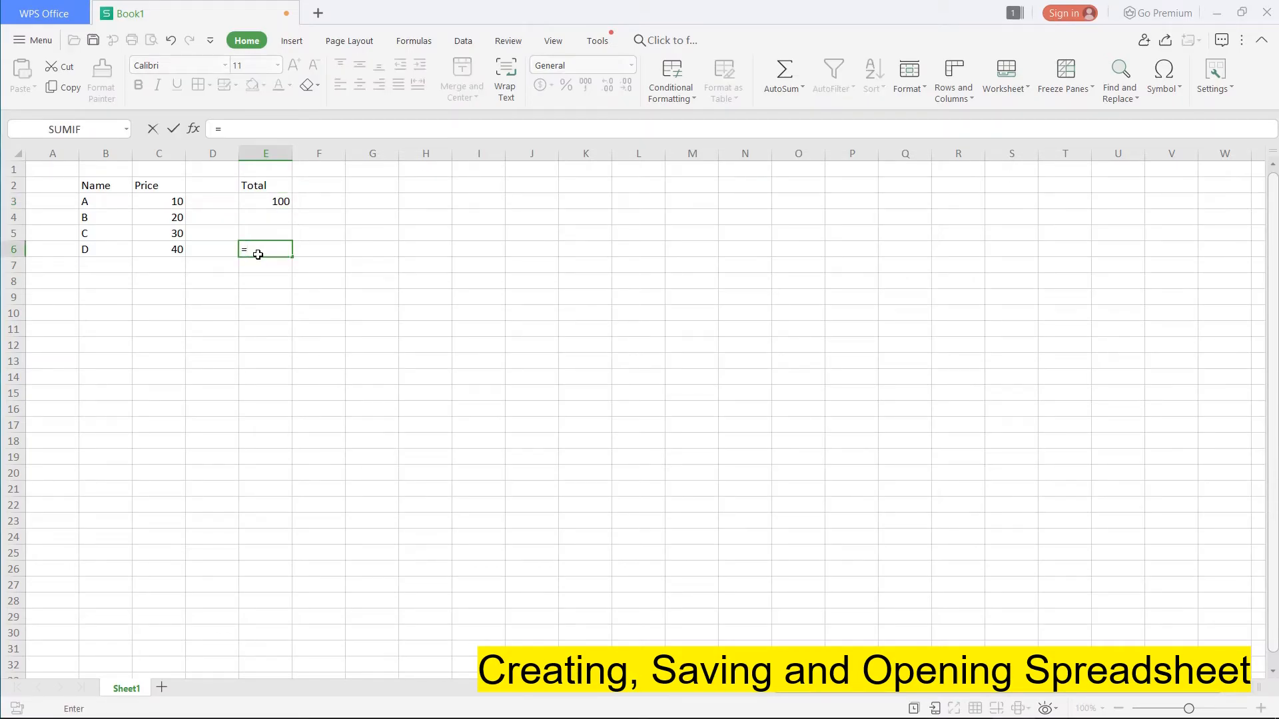
click(177, 248)
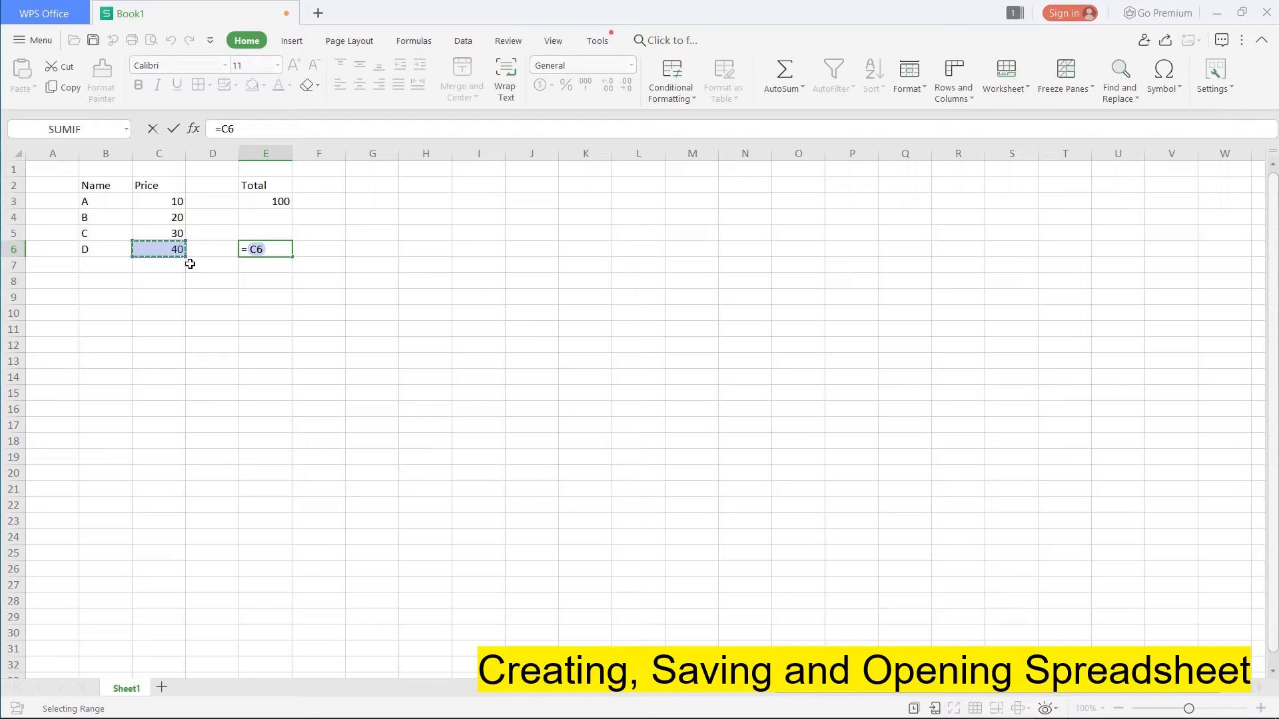
text(*10)
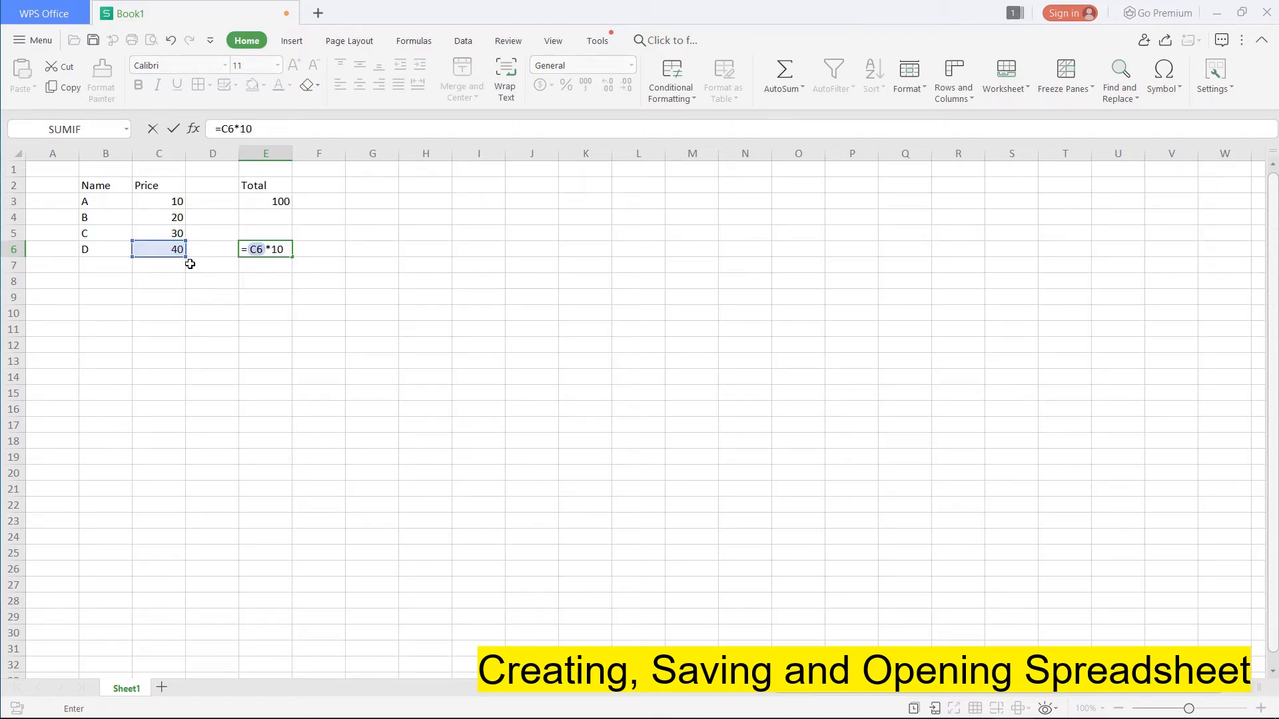
key(Return)
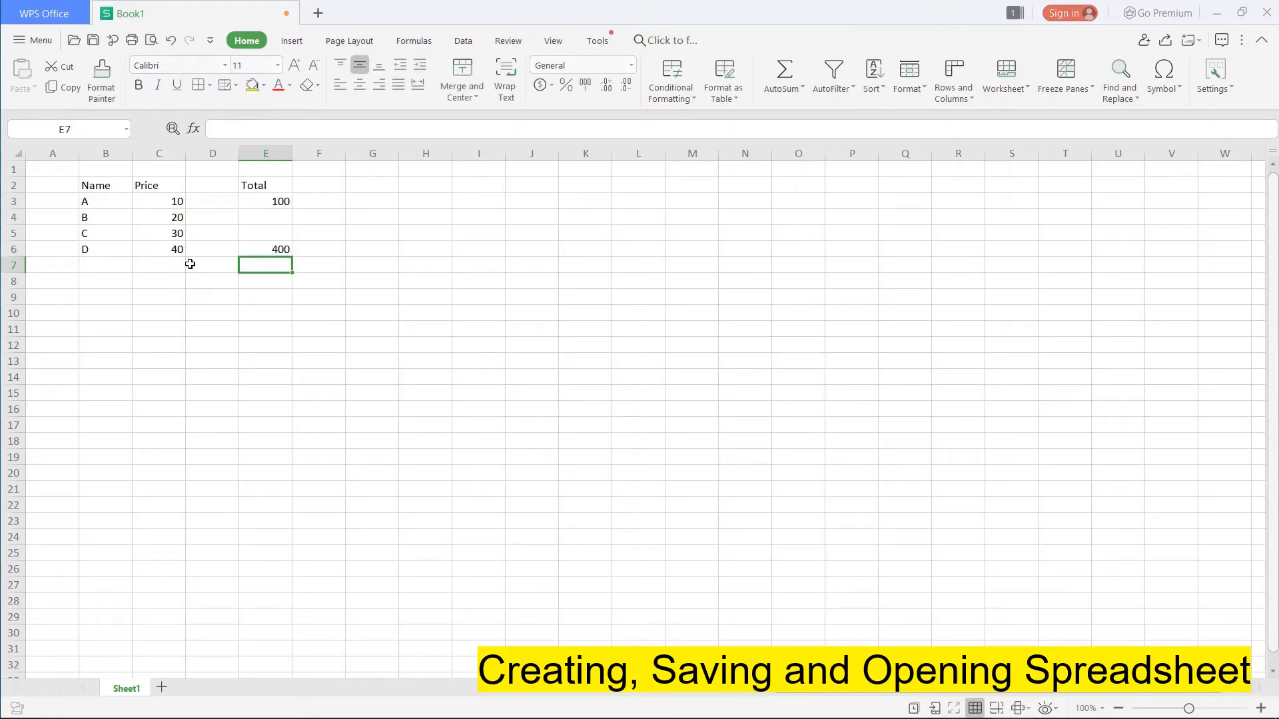
click(256, 252)
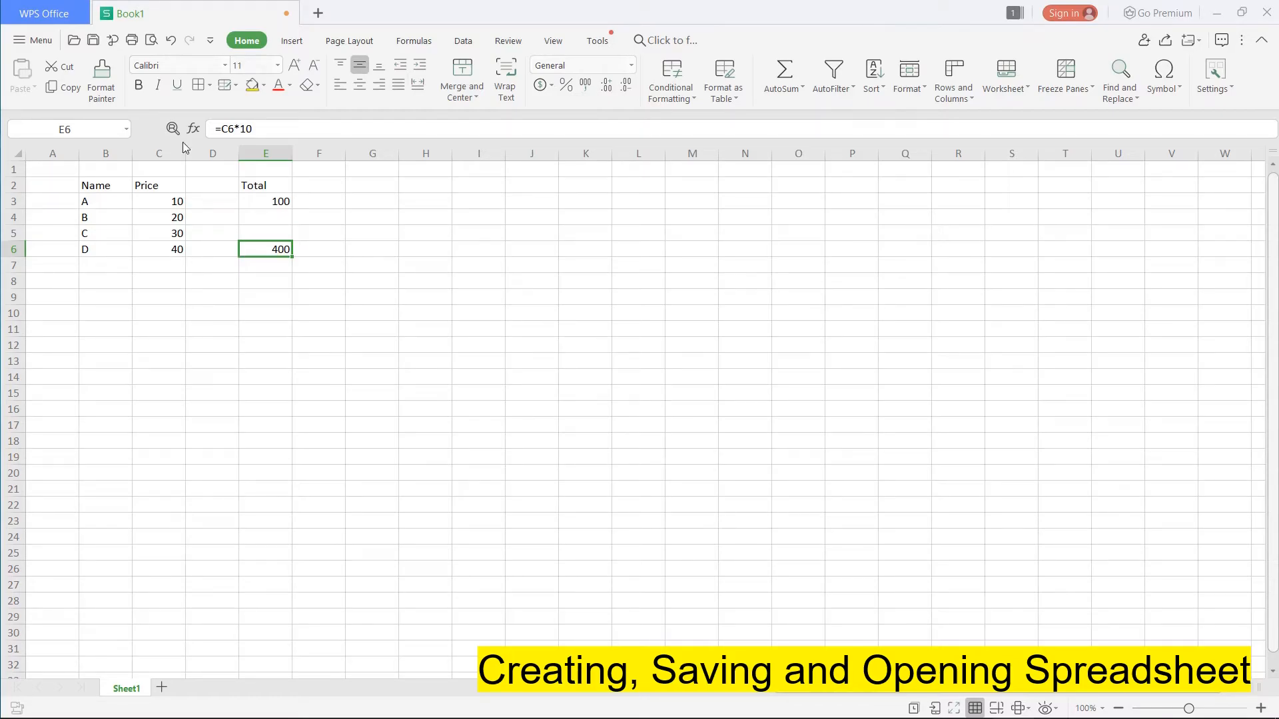
Step: Save the spreadsheet to the Desktop as Book1.xlsx in Microsoft Excel Workbook format
click(30, 42)
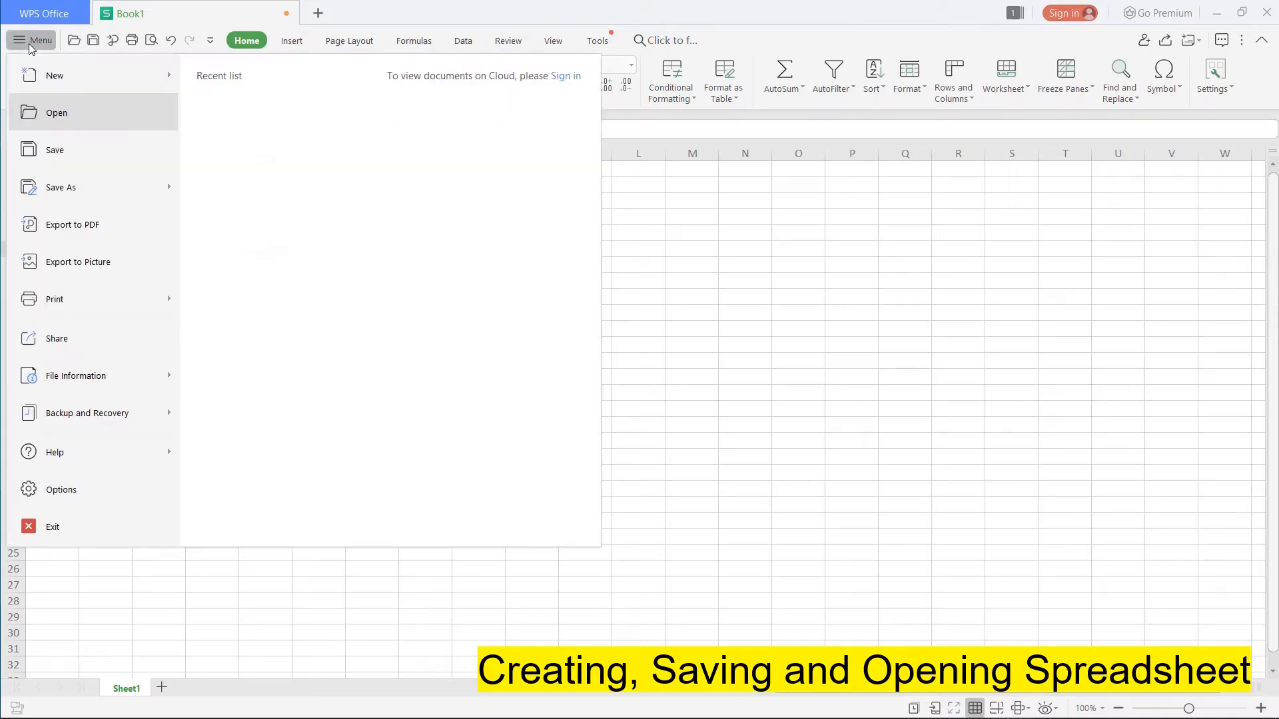
click(71, 149)
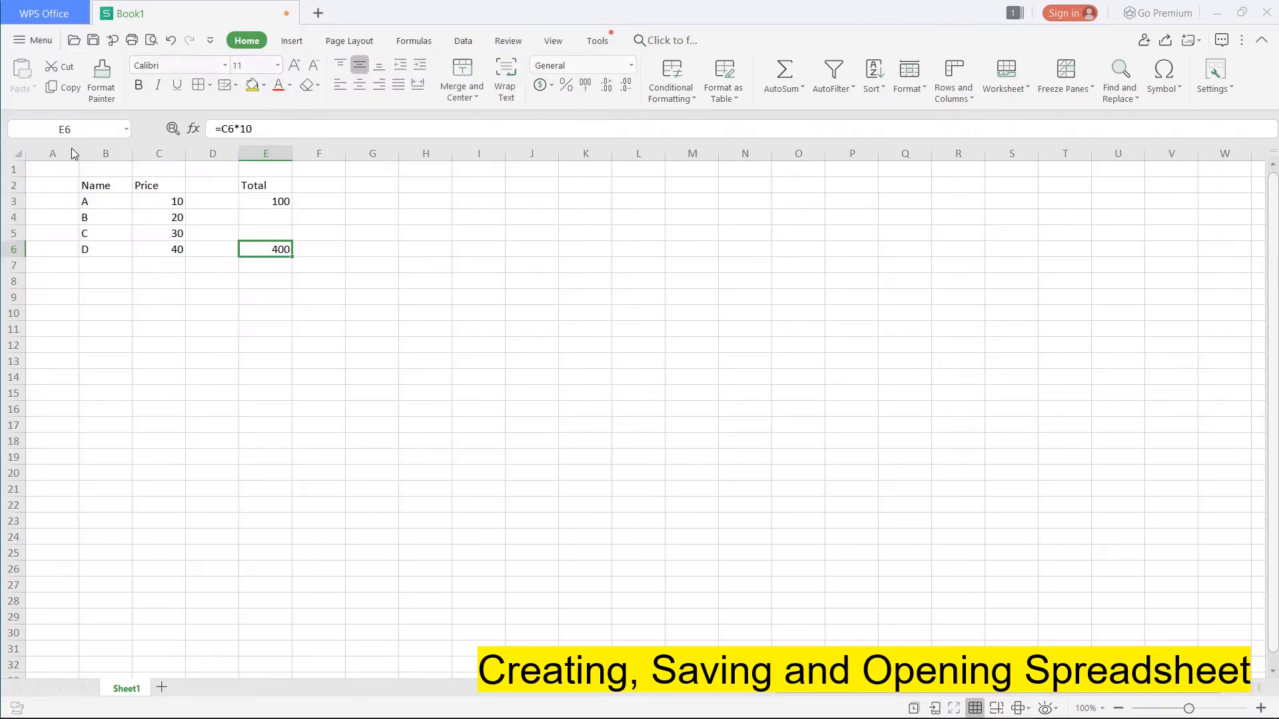
click(314, 236)
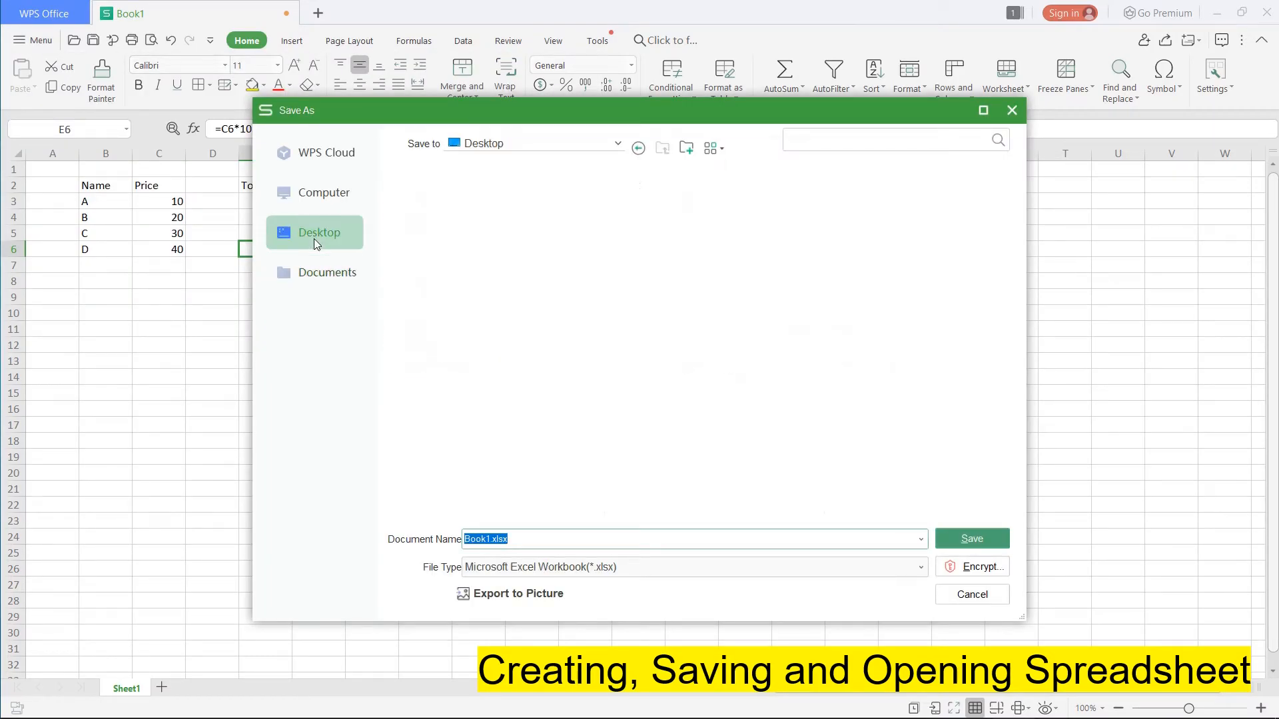
click(523, 537)
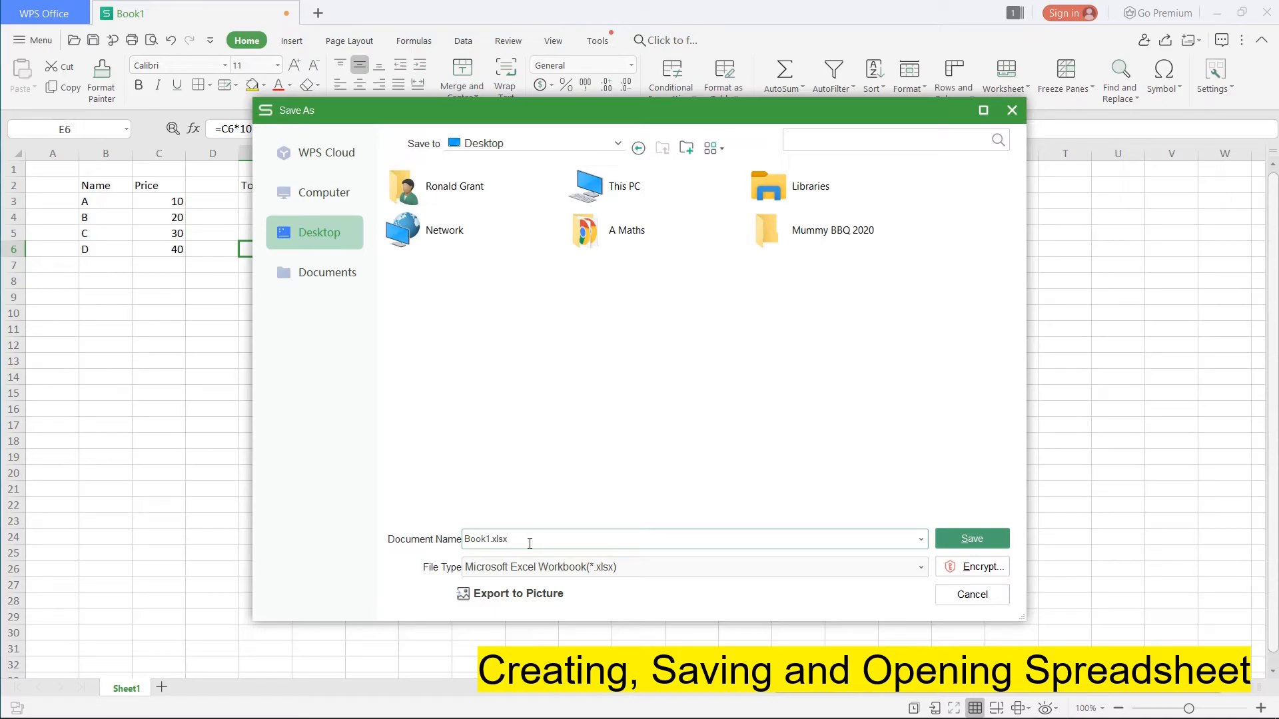
drag(508, 541, 494, 539)
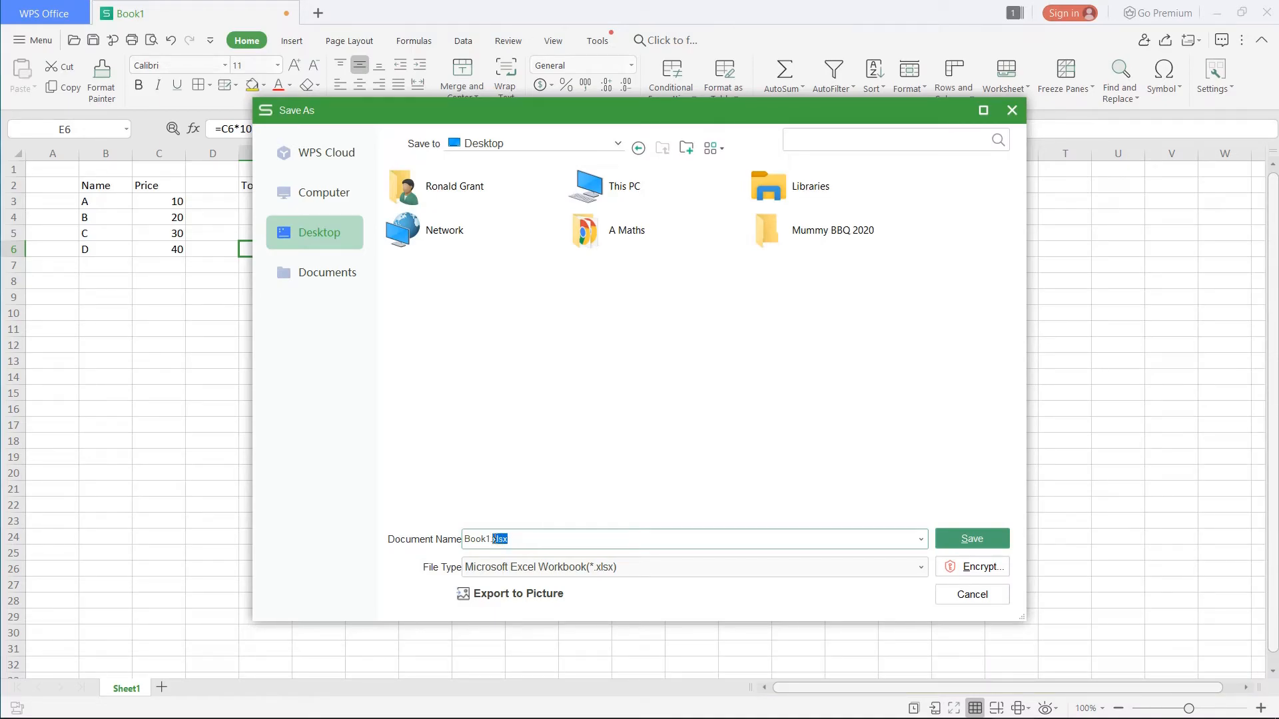
click(512, 540)
click(957, 542)
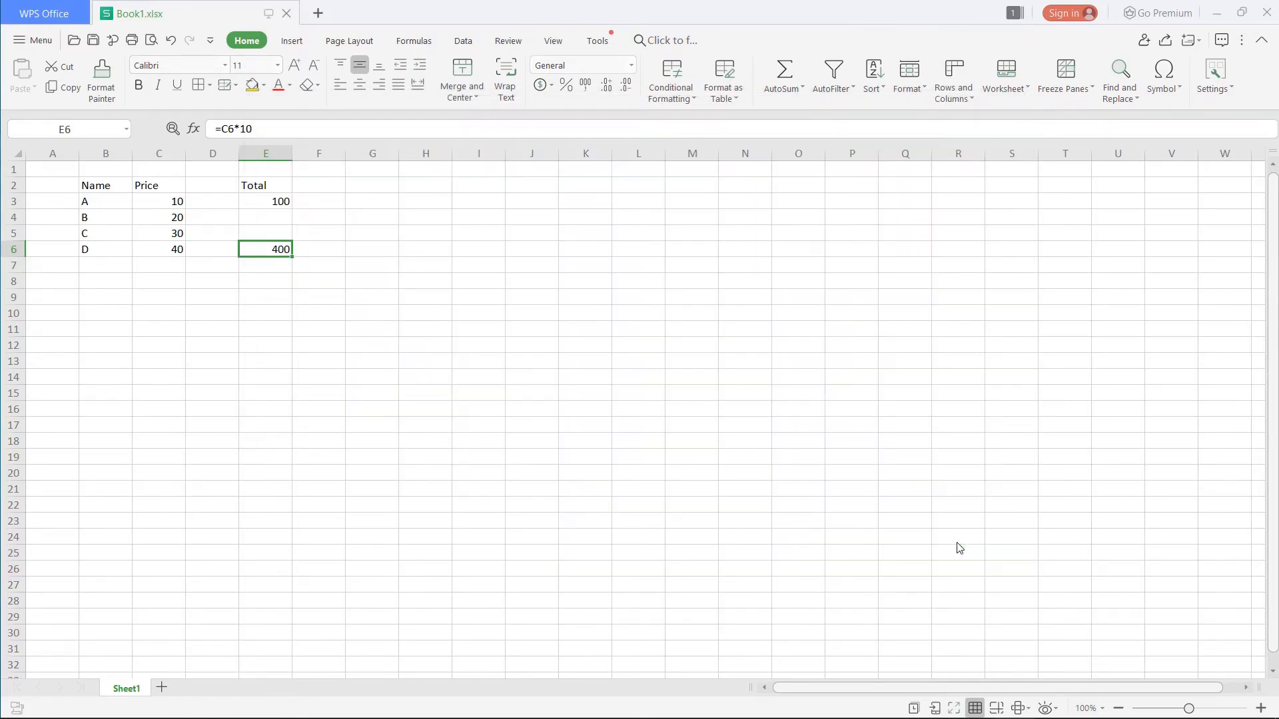
Step: Close the spreadsheet and Settings windows, and open Book1.xlsx from the desktop with WPS Office
click(1262, 14)
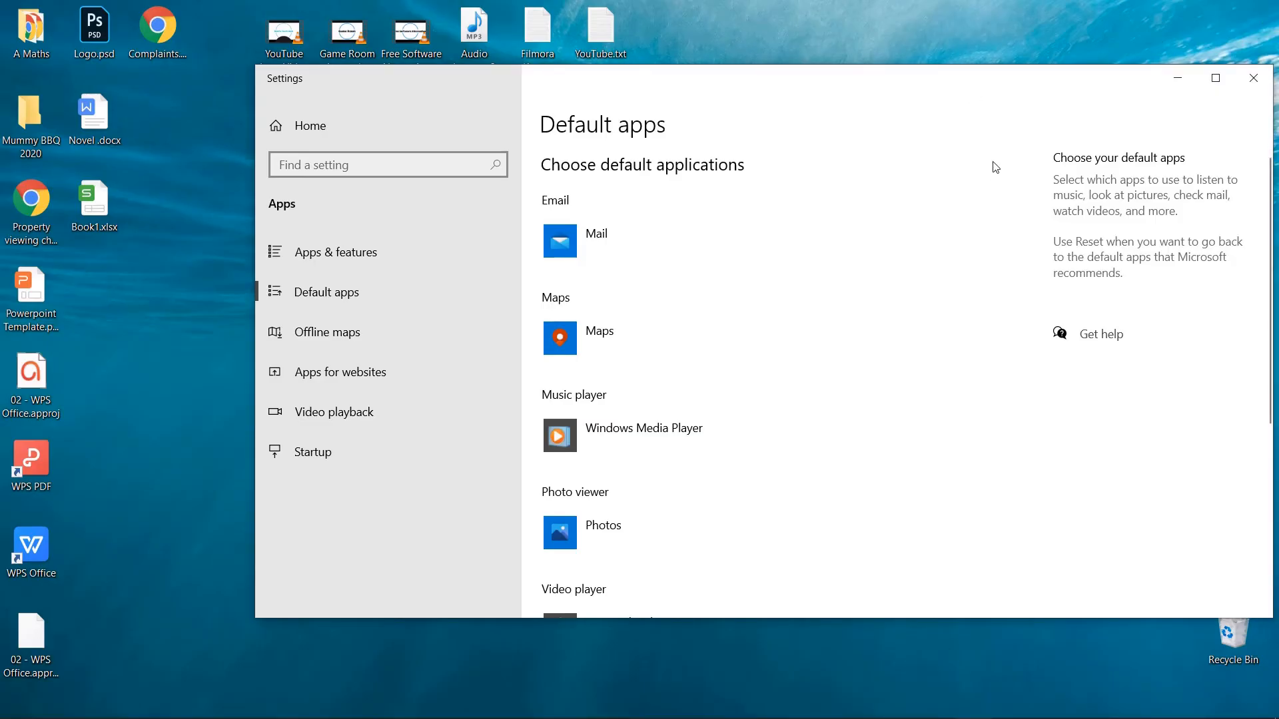
click(1254, 80)
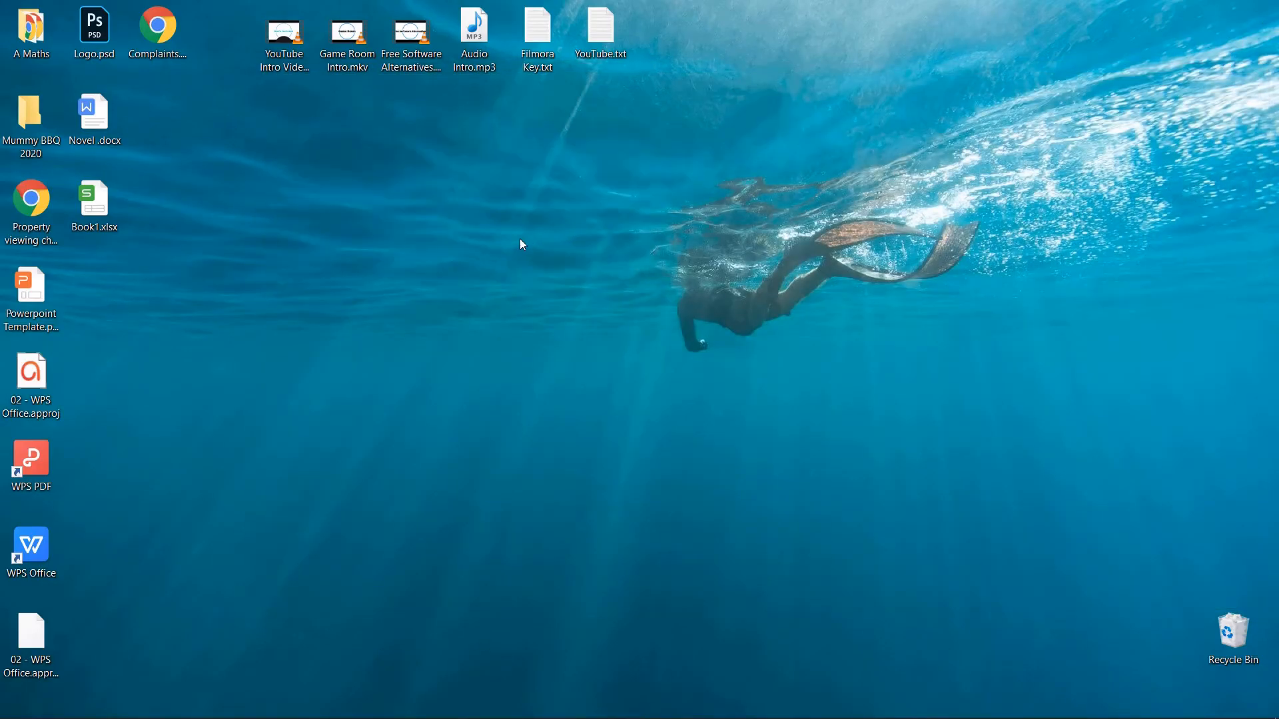
double_click(96, 216)
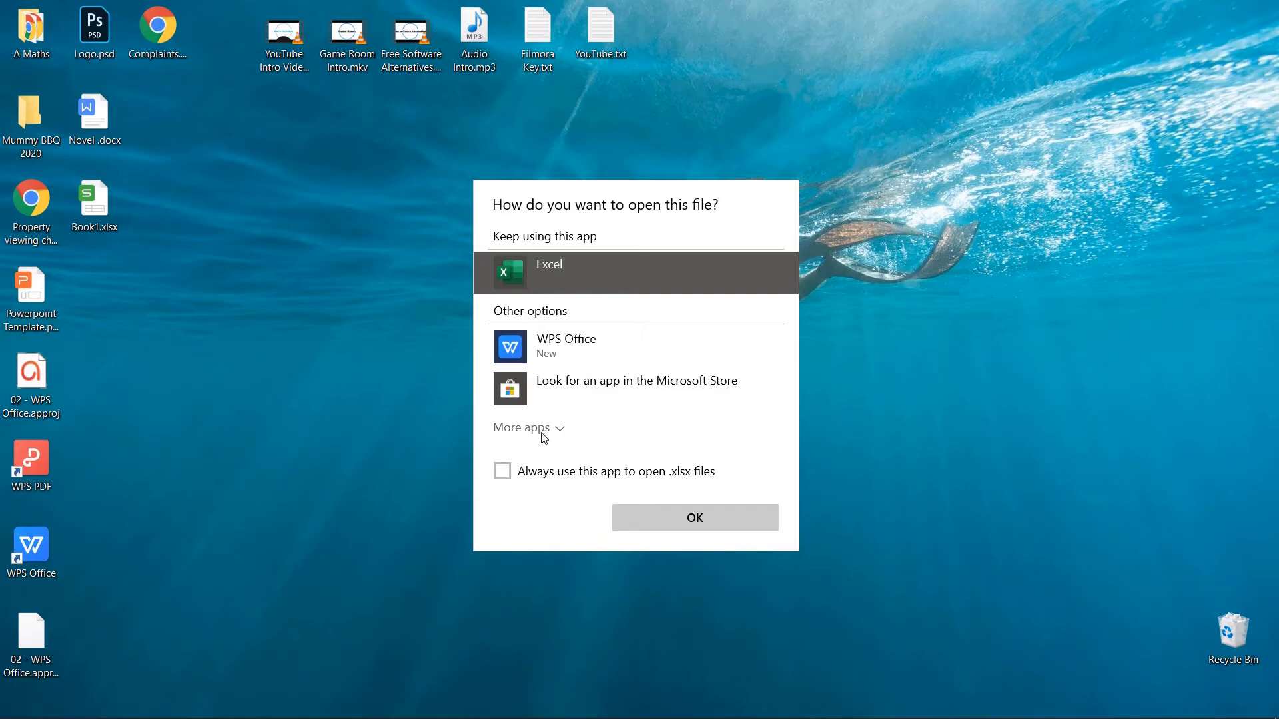
click(542, 350)
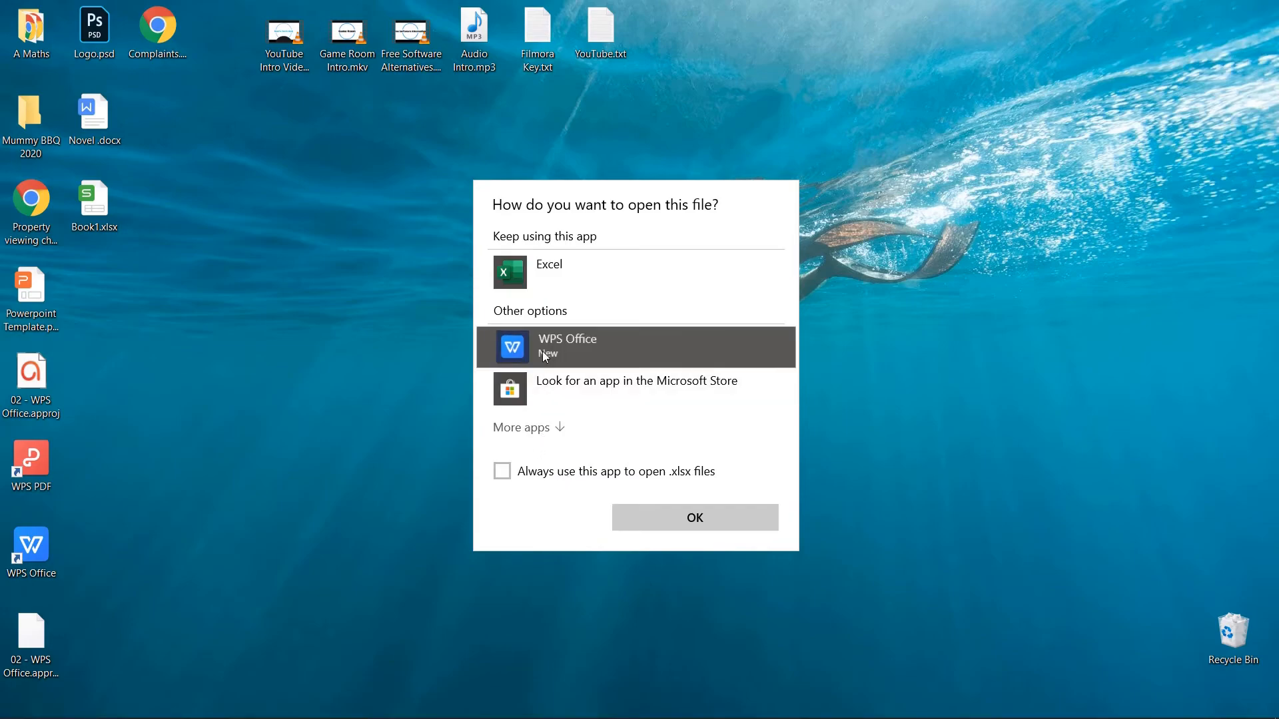
click(641, 517)
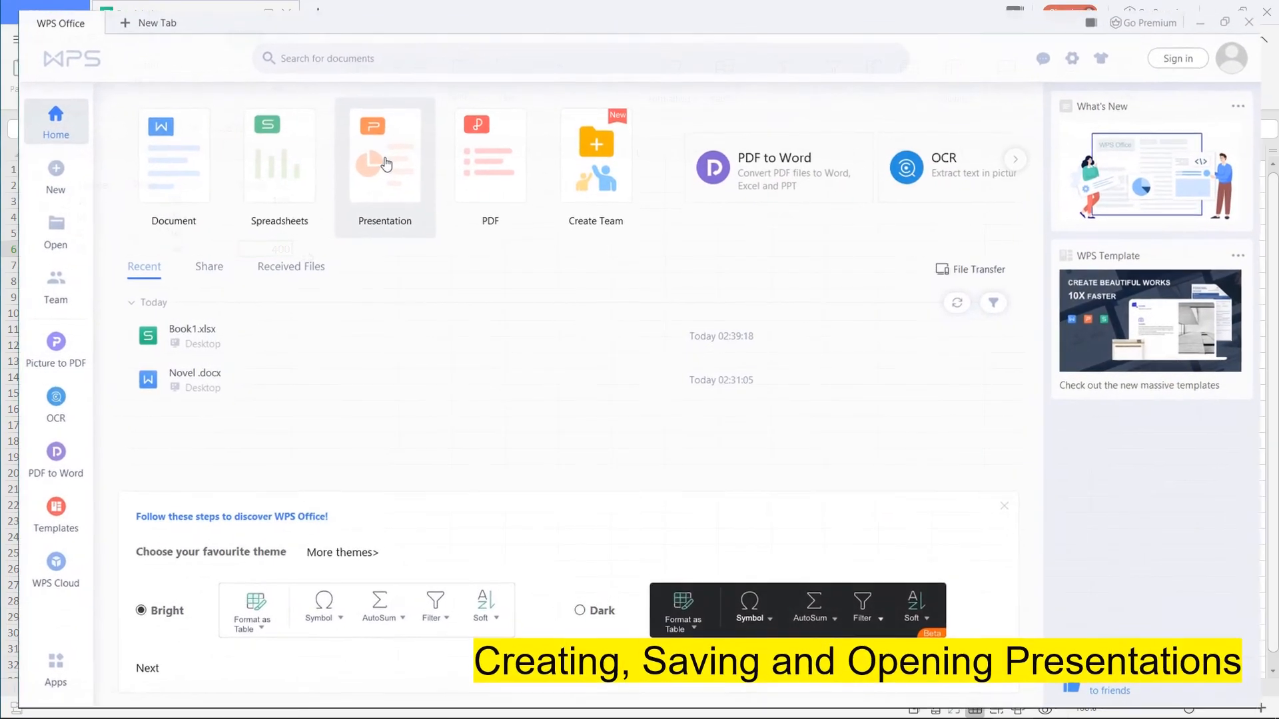
Step: Create a new blank presentation and select its first slide
click(385, 163)
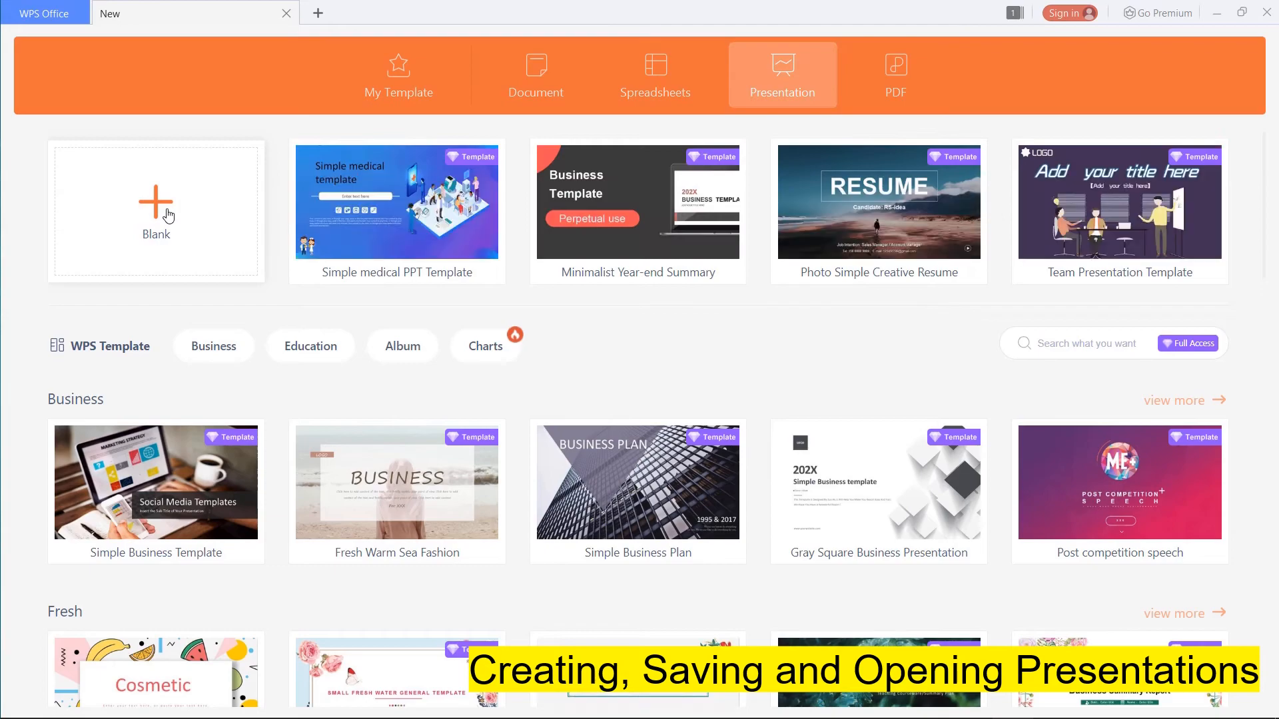
click(169, 215)
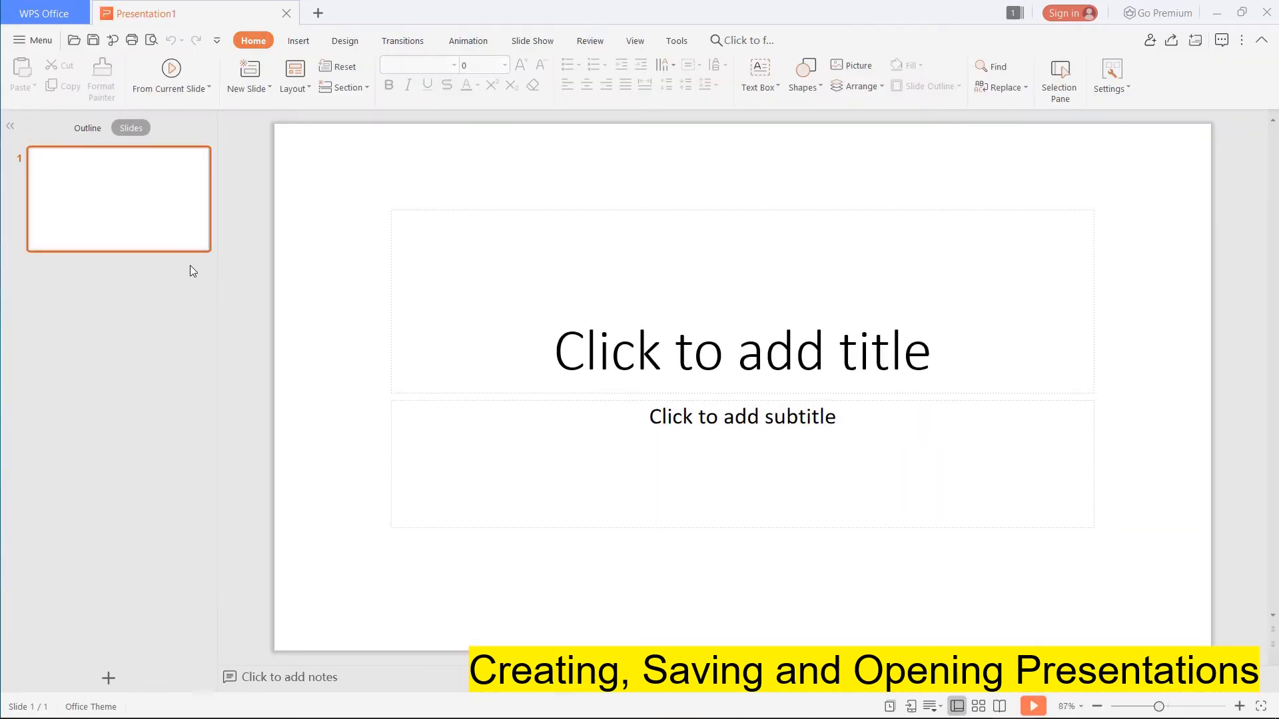
click(87, 211)
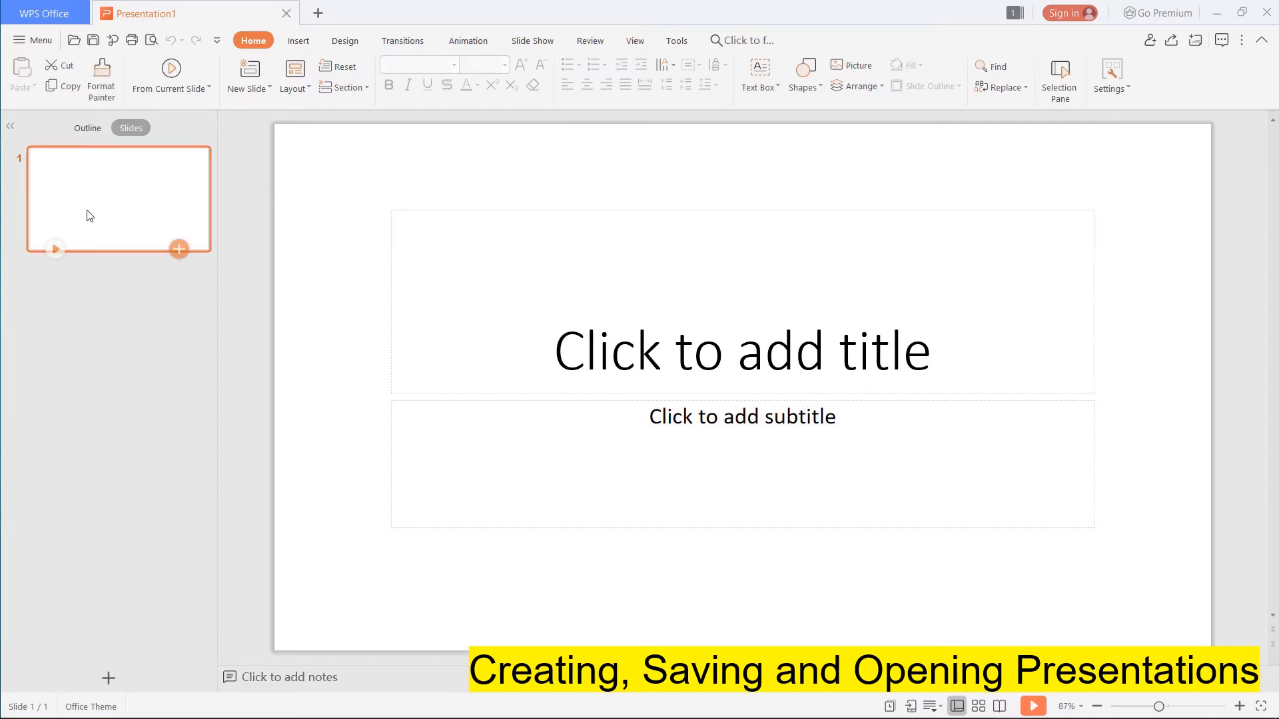
Step: Enter Test as the title of the first slide
click(613, 371)
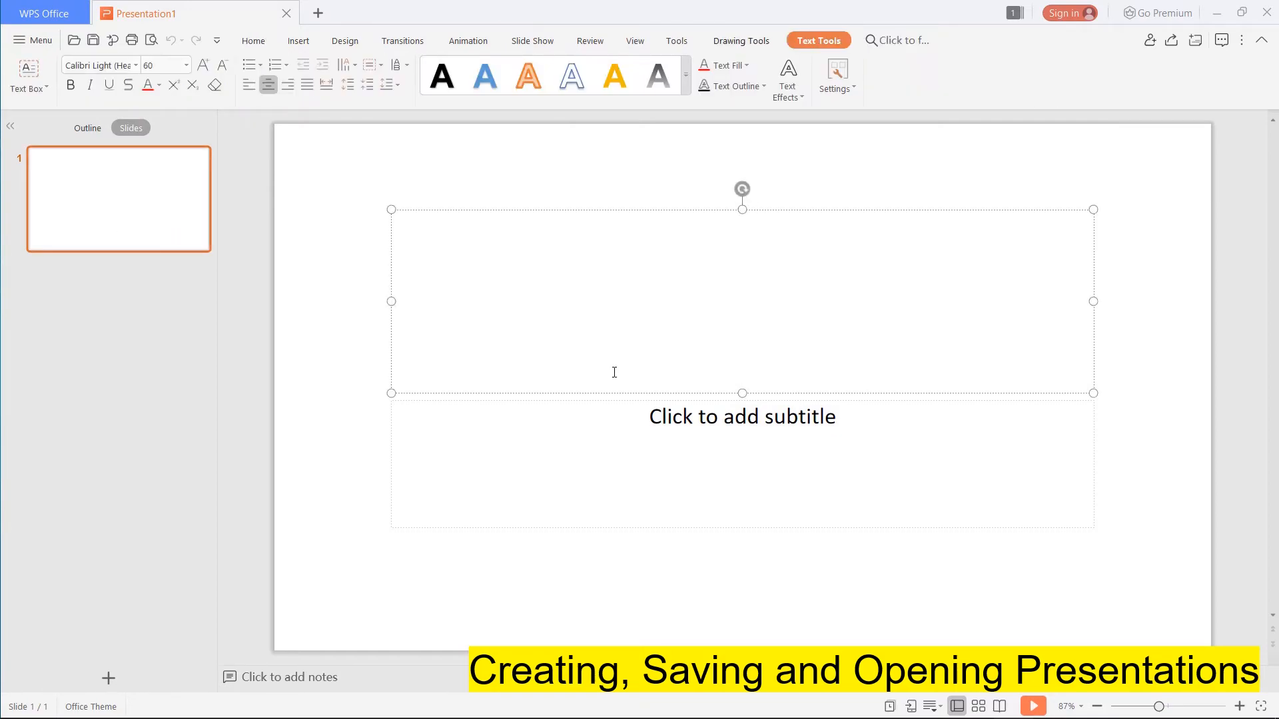
text(Tst)
key(BackSpace)
key(BackSpace)
text(est)
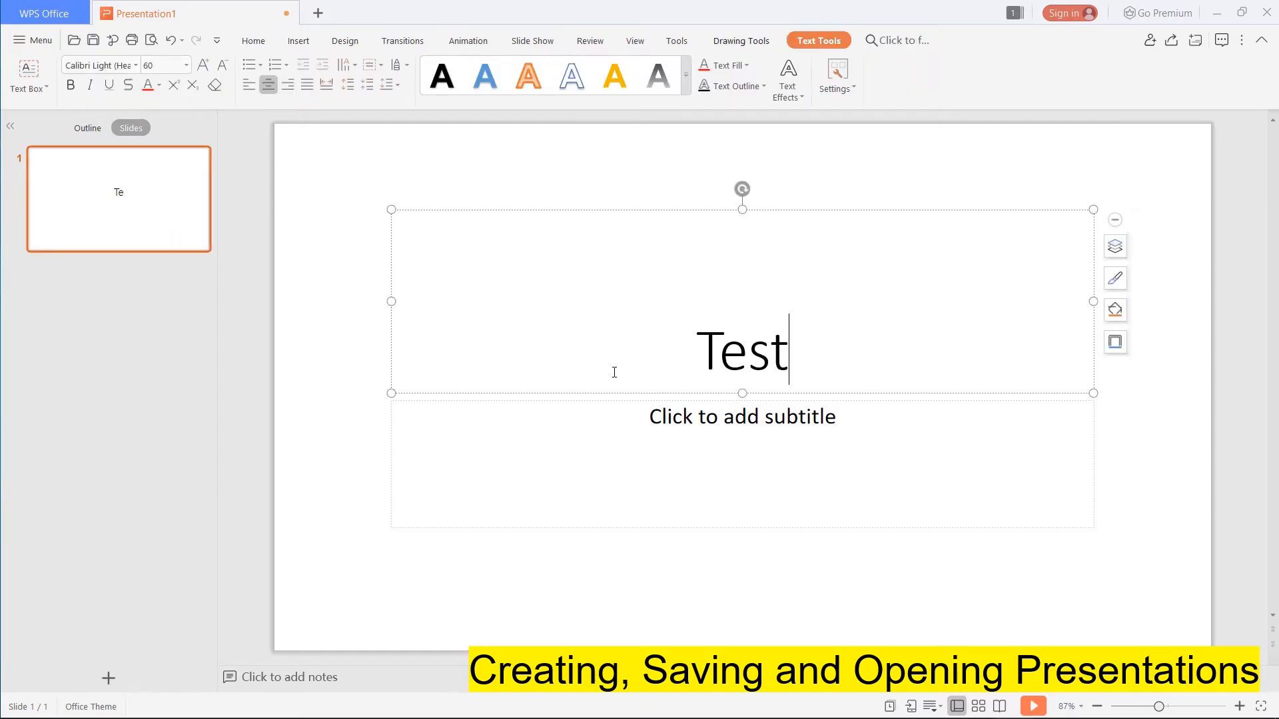
Step: Enter Test 1 as the subtitle of the first slide and leave the text box
click(668, 434)
text(Test 1)
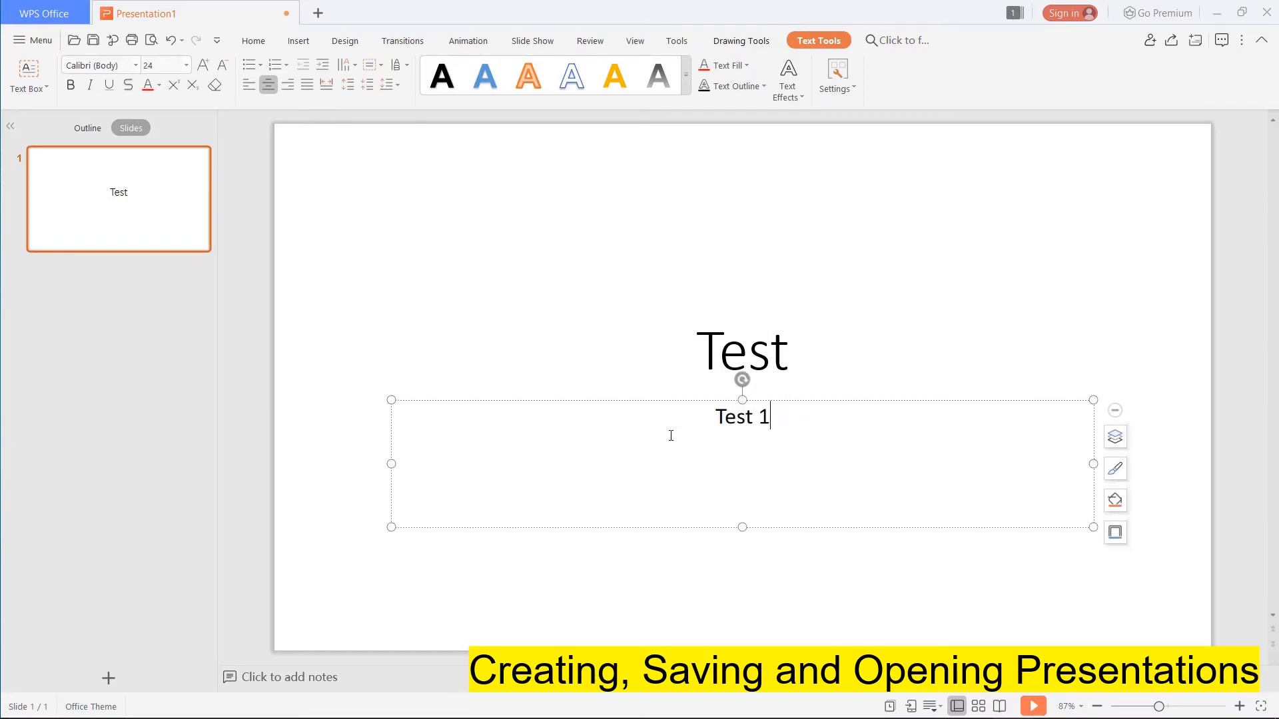
click(130, 301)
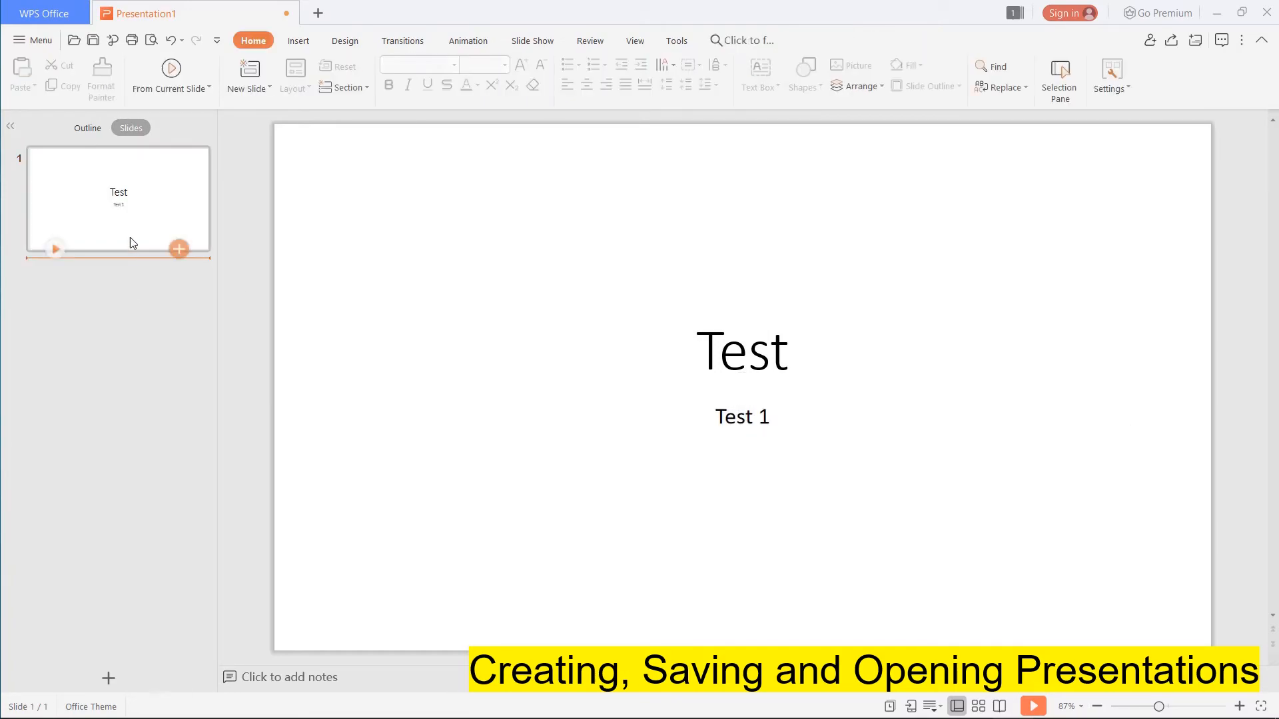
Step: Add a second slide with the title xdjnajnafjgajf and the bullet text dfgdfgsdfsgf
click(179, 249)
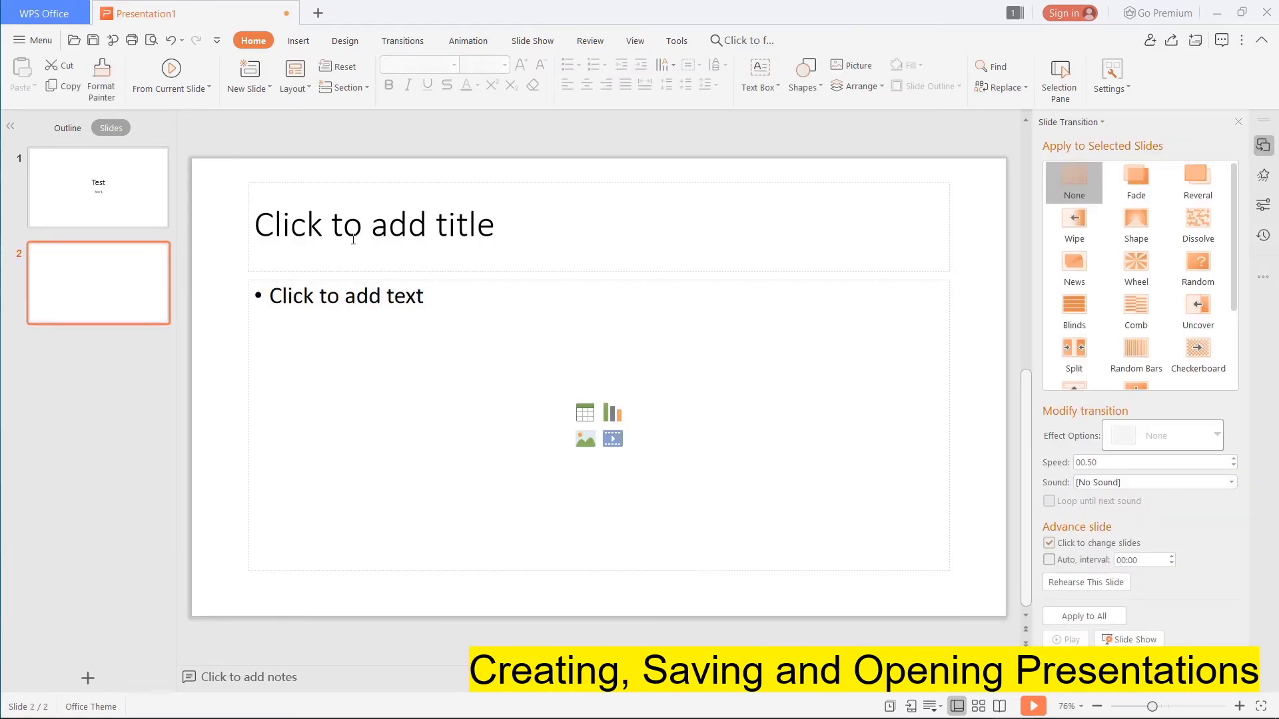
click(353, 239)
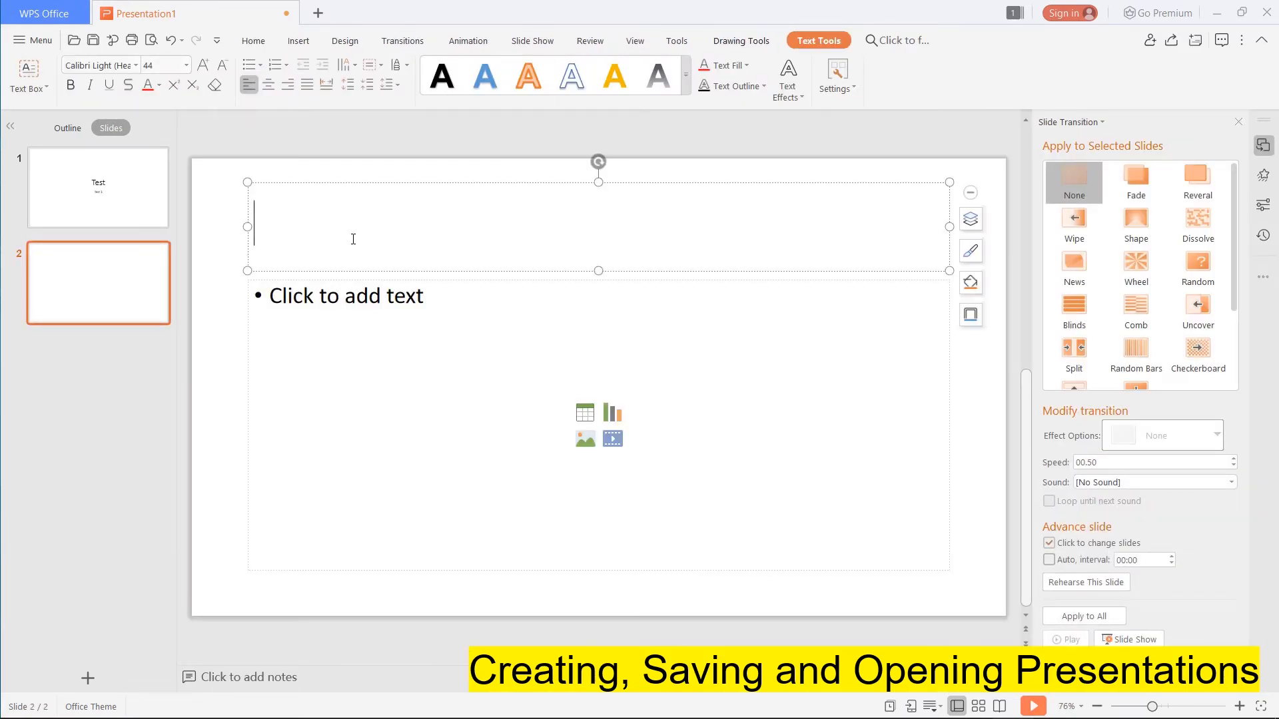
text(xdjnajnafjgajf)
key(Tab)
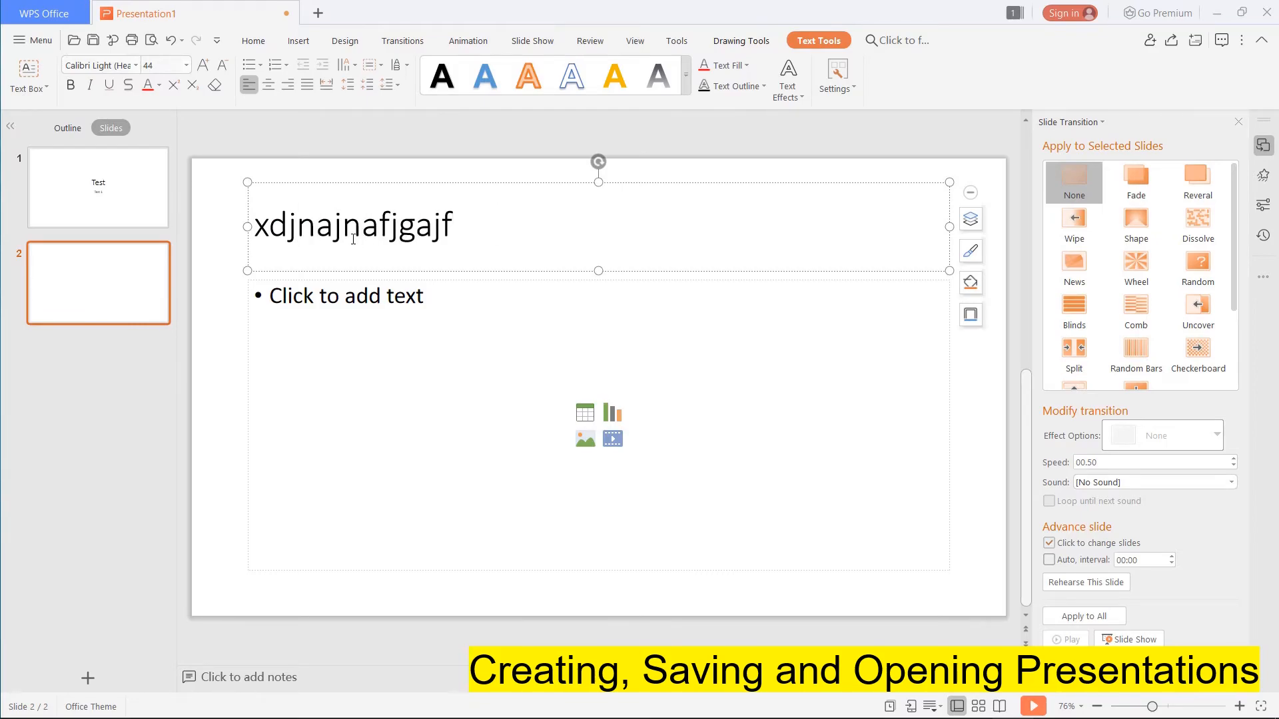
click(371, 309)
text(dfgdfgsdfsgf)
Step: Add a third slide with the title gsdfgsdfg and the bullet text dsfgsdfgsdfg
click(137, 323)
click(331, 243)
text(gsdfgsdfg)
click(333, 337)
text(dsfgsdfgsdfg)
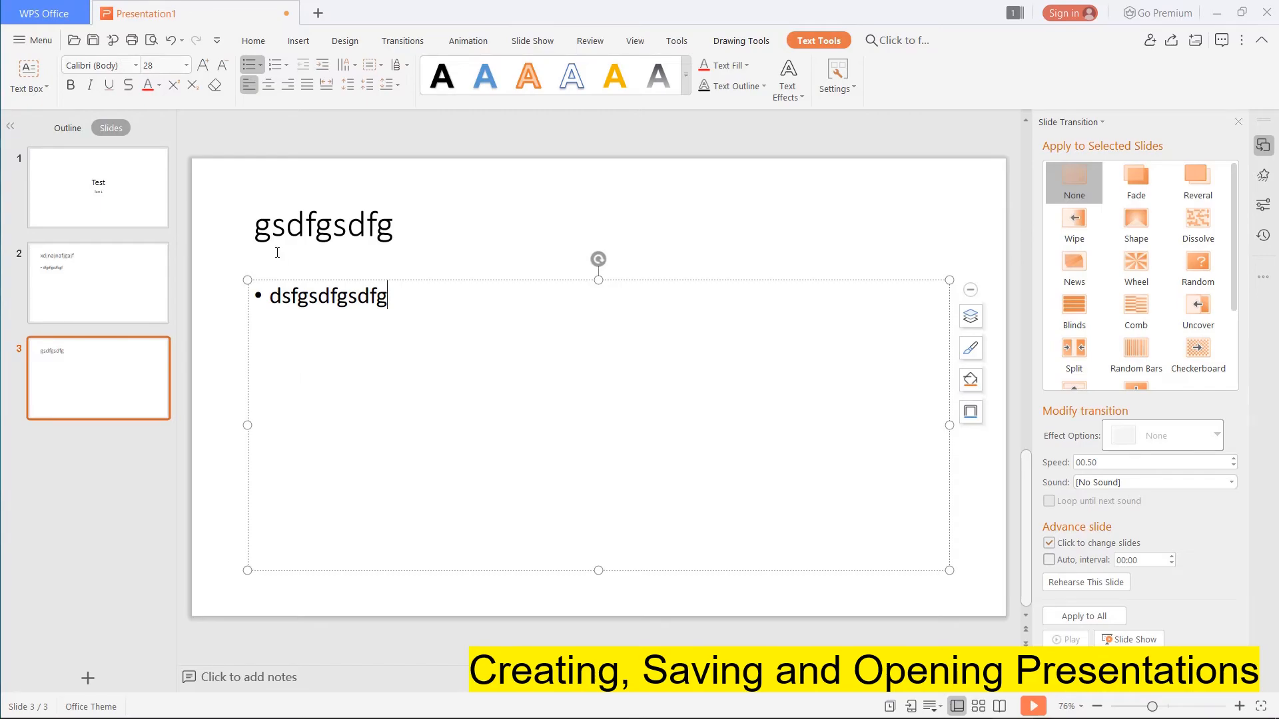
Step: Save the presentation to the Desktop as Test.pptx in Microsoft PowerPoint Presentation format
click(22, 43)
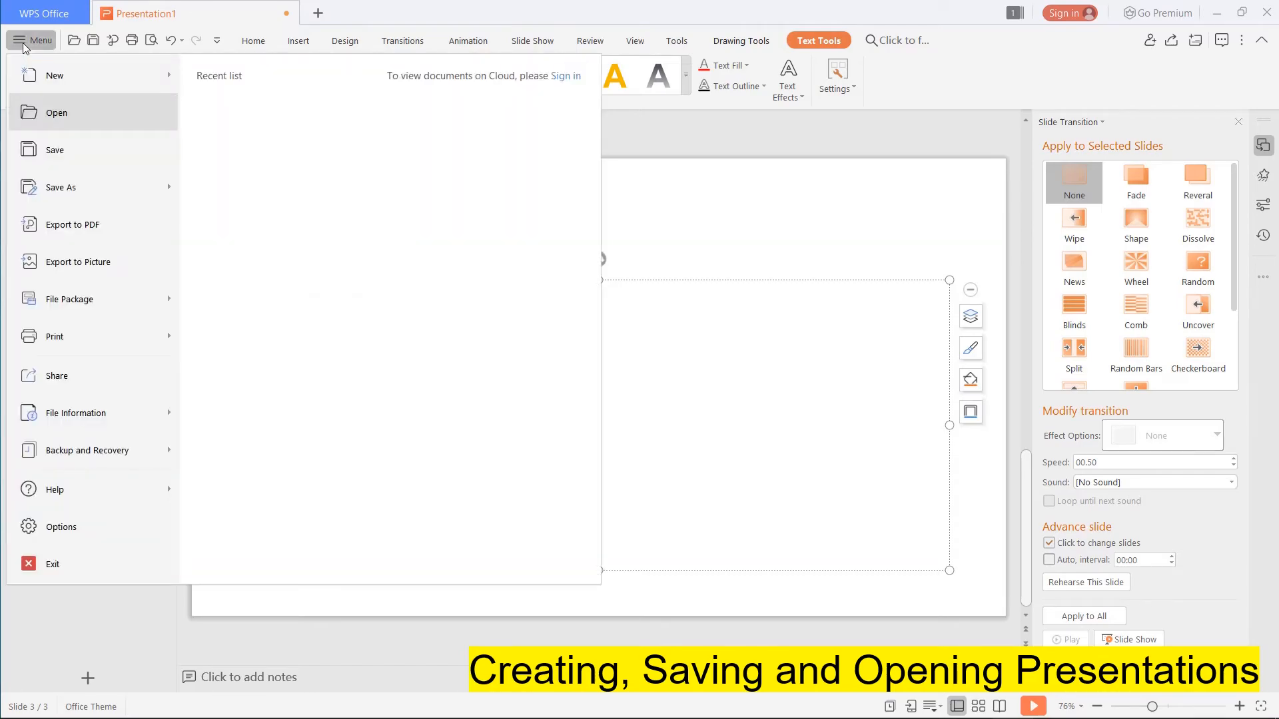
click(44, 148)
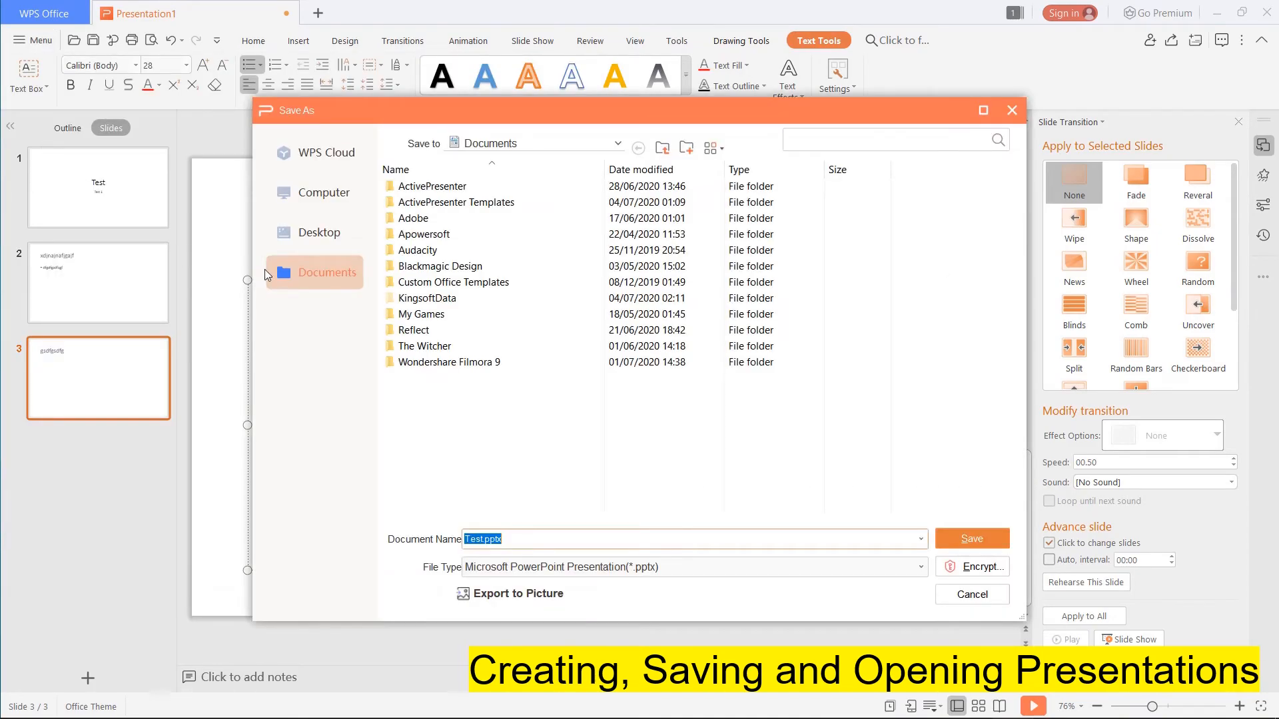
click(302, 243)
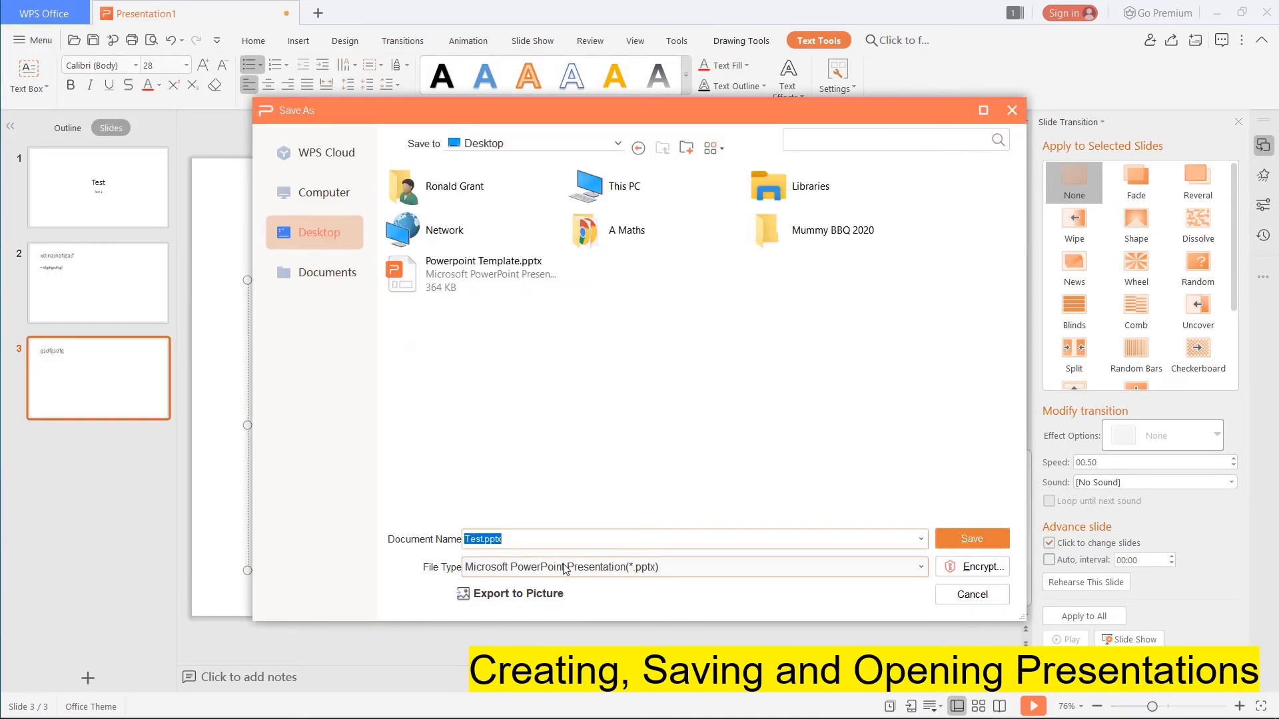
click(535, 538)
click(989, 538)
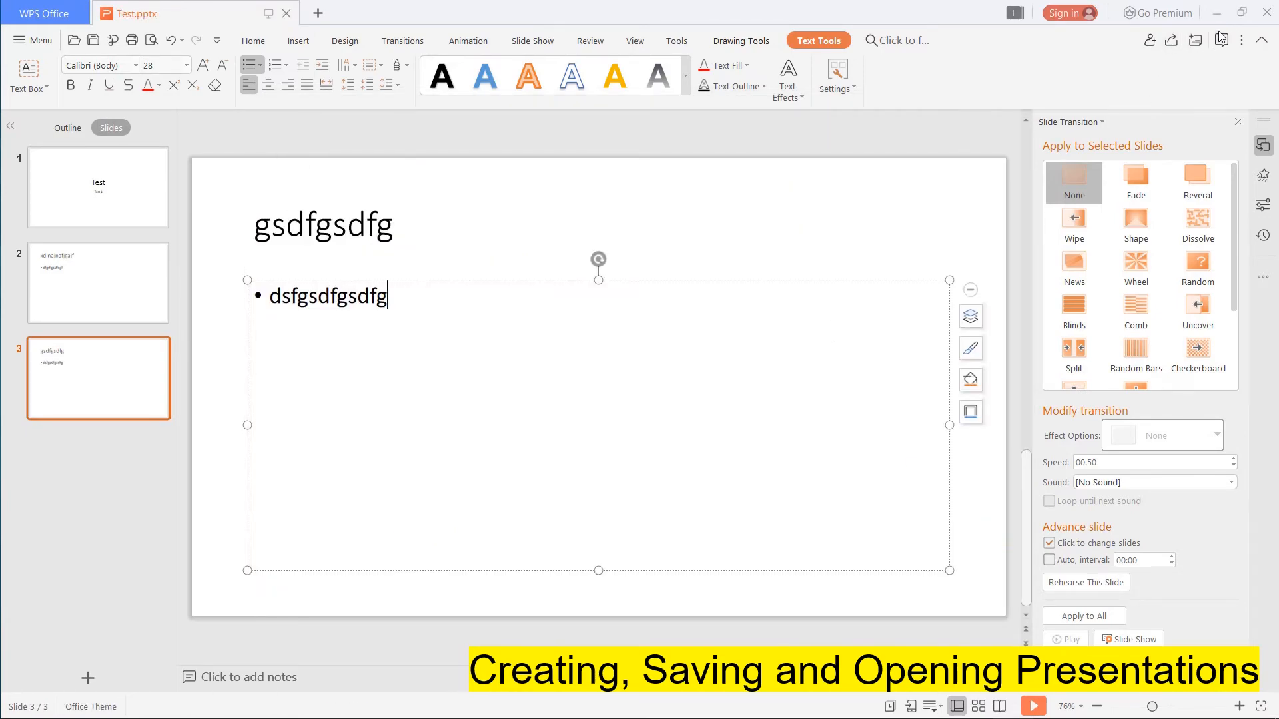
Step: Close the presentation window and place the Test.pptx icon directly below Book1.xlsx on the desktop
click(1265, 20)
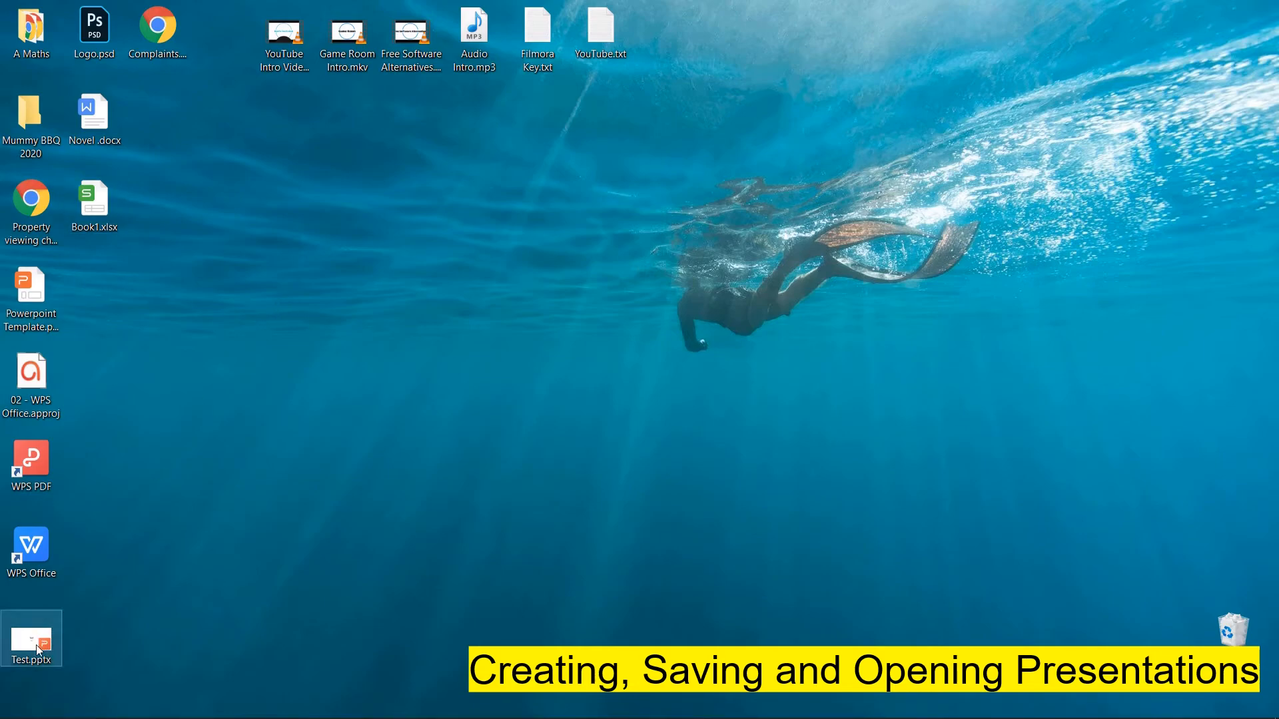
drag(28, 644, 96, 283)
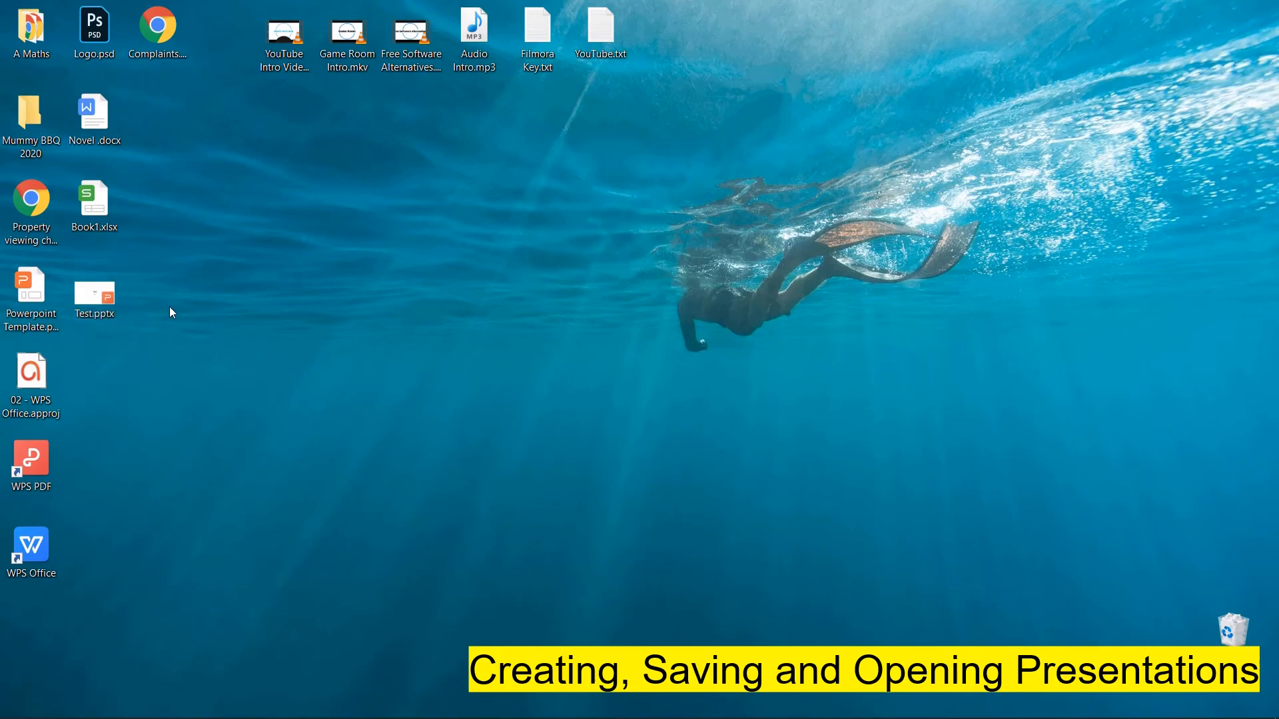
Step: Open Test.pptx from the desktop with WPS Office and view its second and third slides
double_click(96, 289)
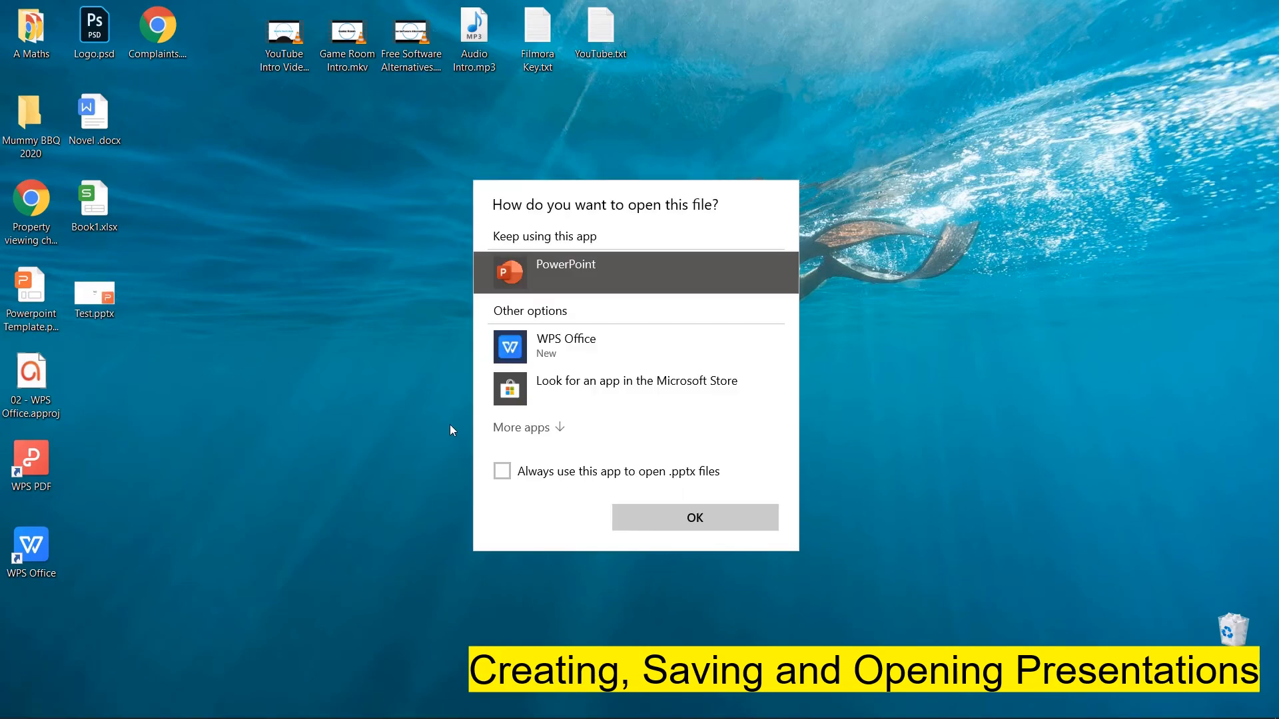
click(557, 350)
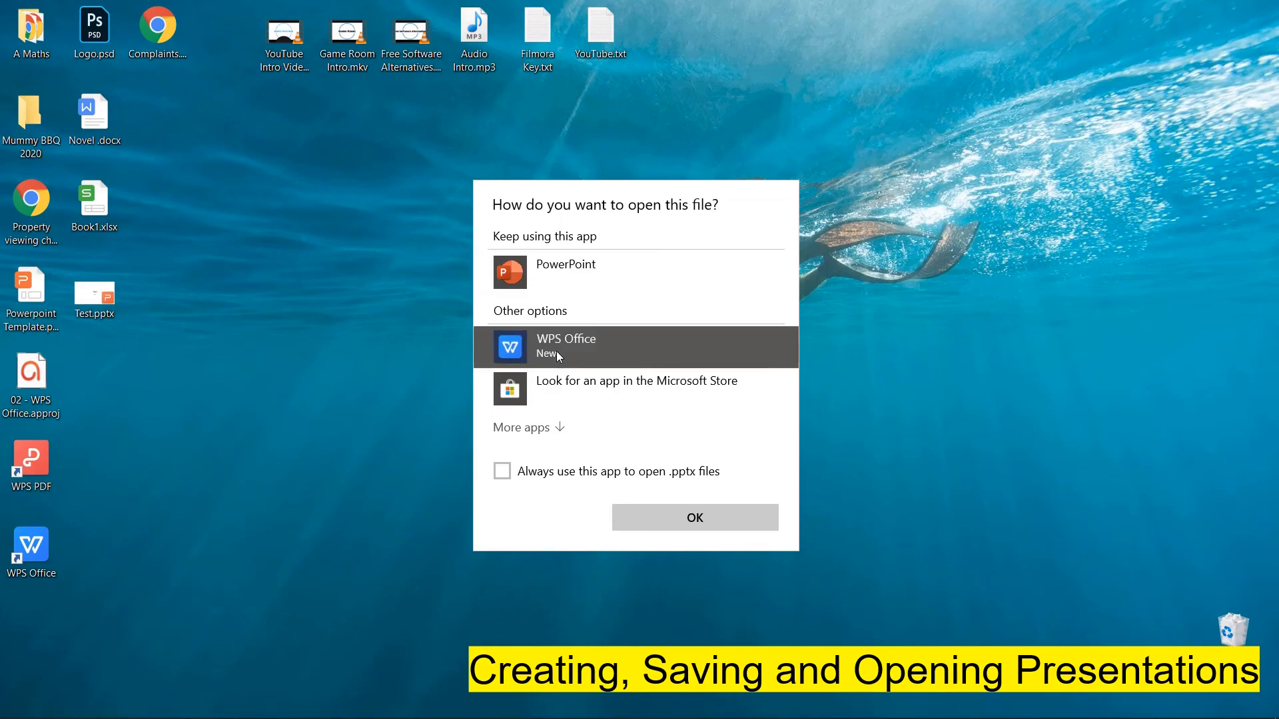
click(662, 521)
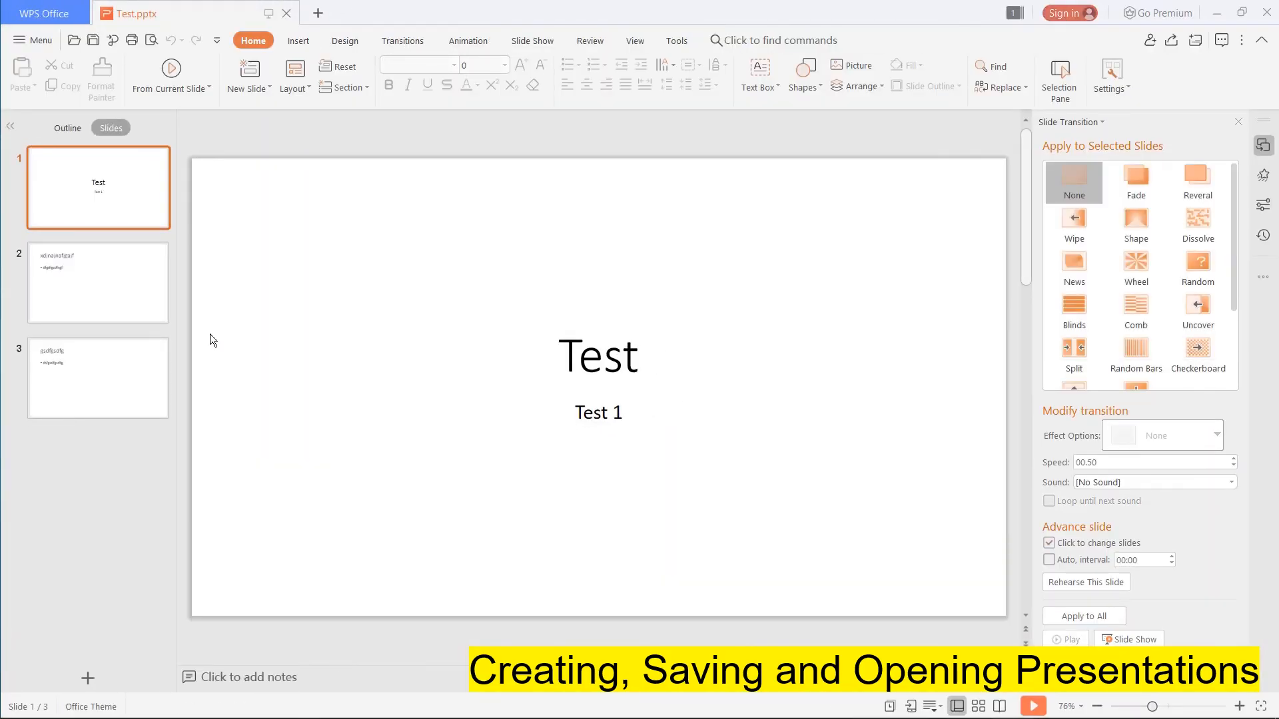
click(105, 278)
click(90, 390)
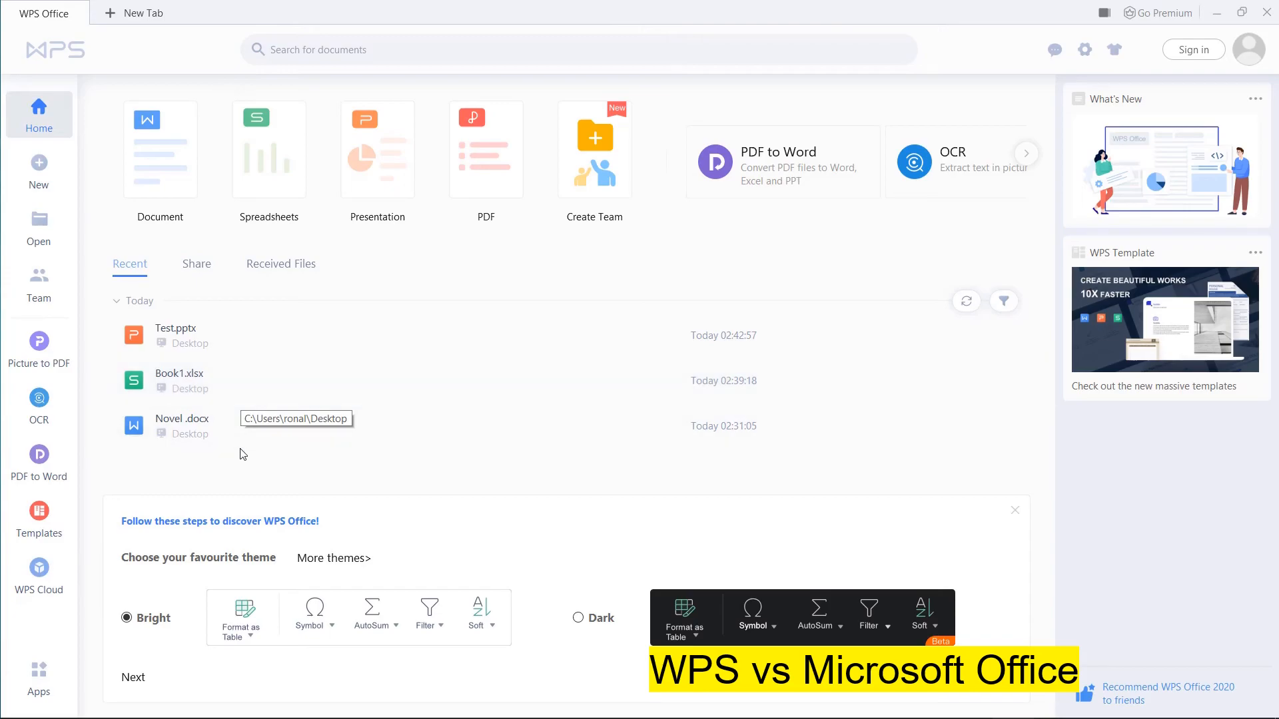
Step: Bring up the Windows taskbar over the WPS Office home page
mouse_move(200, 718)
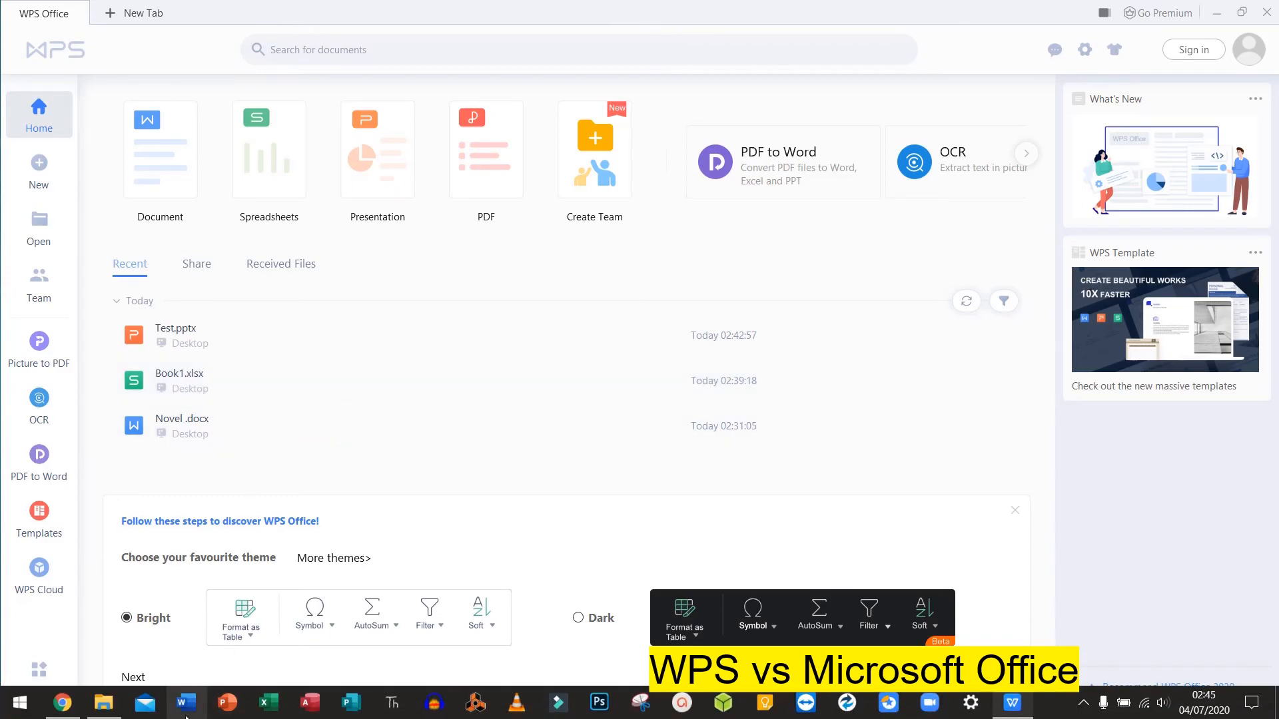